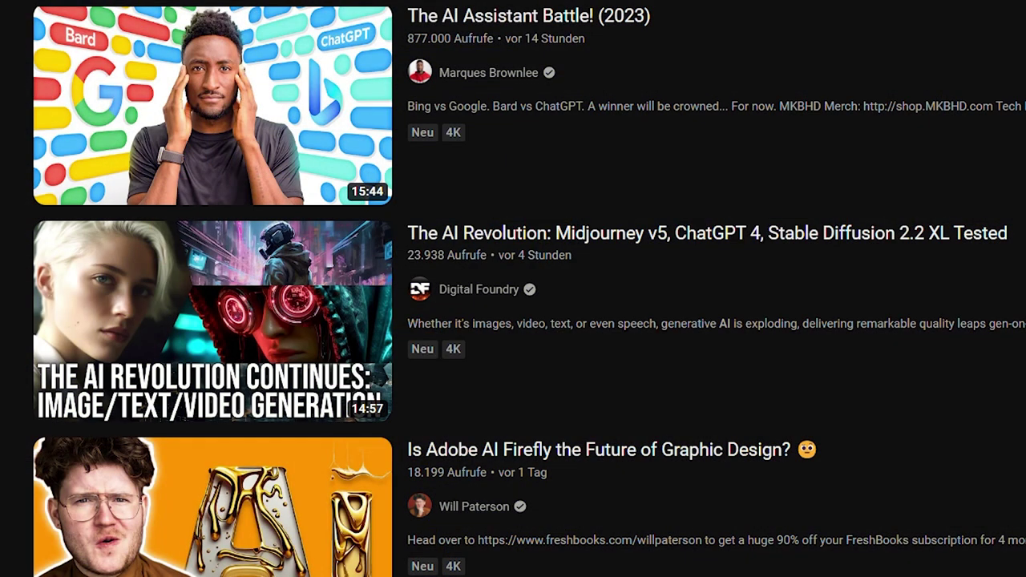
Scroll through the YouTube results on the latest AI tool videos
{"action": "scroll", "coordinate": [529, 291], "scroll_direction": "down", "scroll_amount": 5}
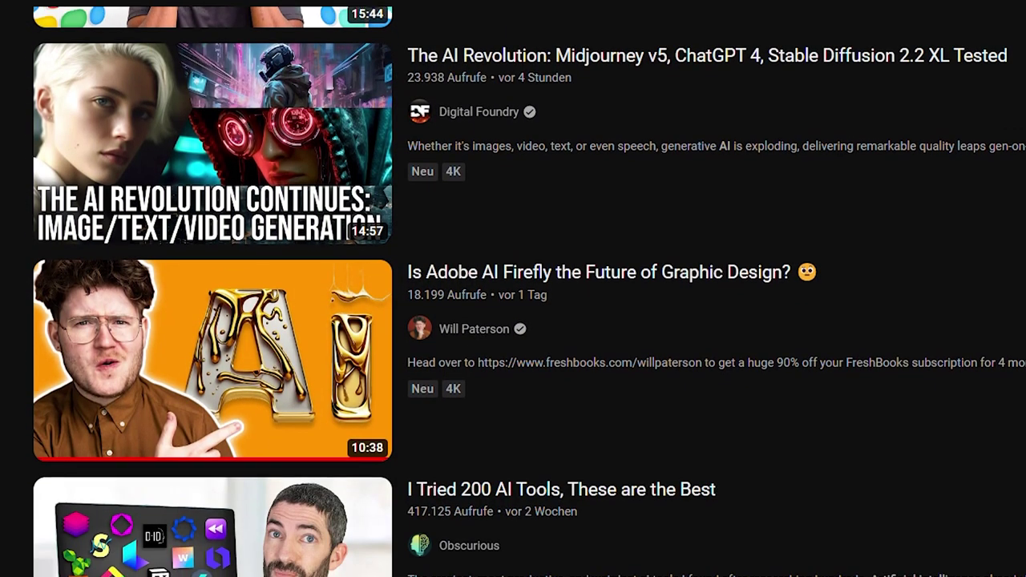
{"action": "scroll", "coordinate": [529, 291], "scroll_direction": "down", "scroll_amount": 5}
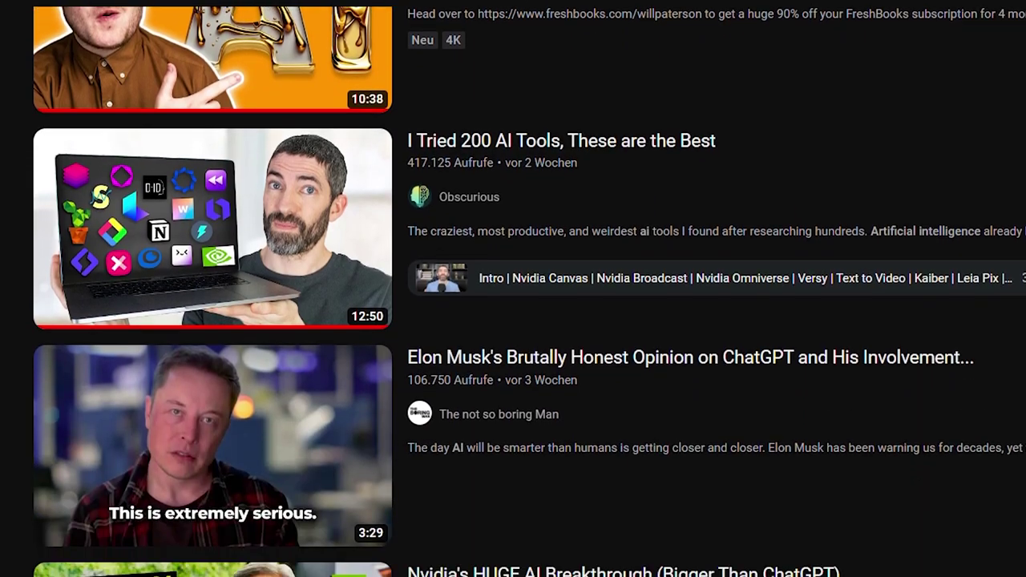
{"action": "scroll", "coordinate": [529, 291], "scroll_direction": "down", "scroll_amount": 8}
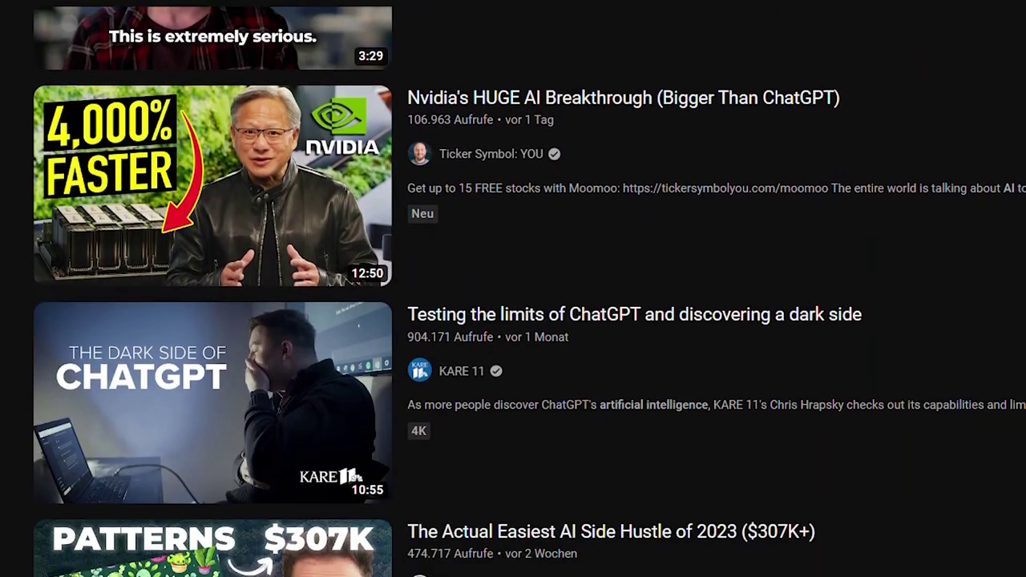
{"action": "scroll", "coordinate": [529, 291], "scroll_direction": "down", "scroll_amount": 2}
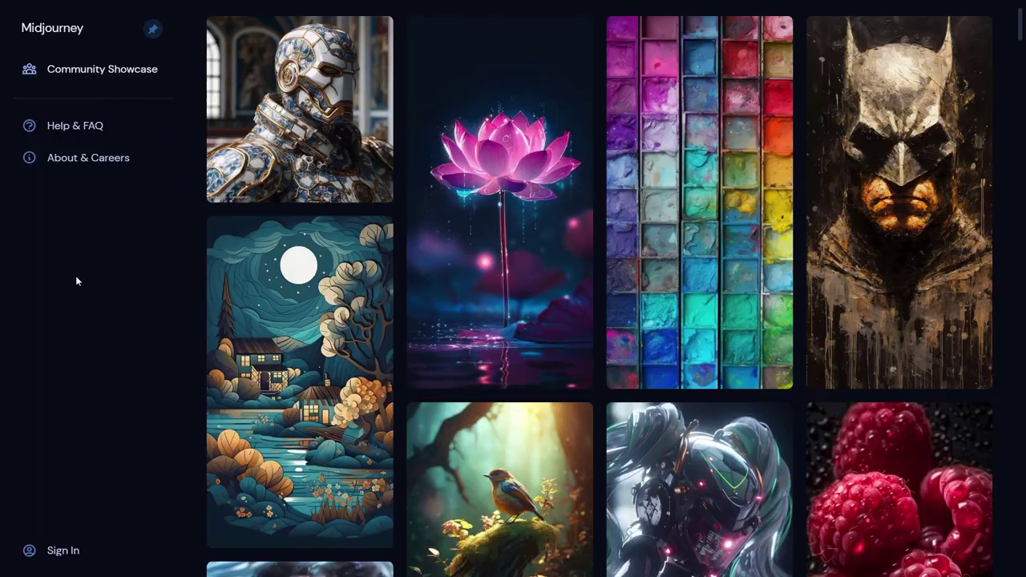
{"action": "scroll", "coordinate": [76, 276], "scroll_direction": "down", "scroll_amount": 5}
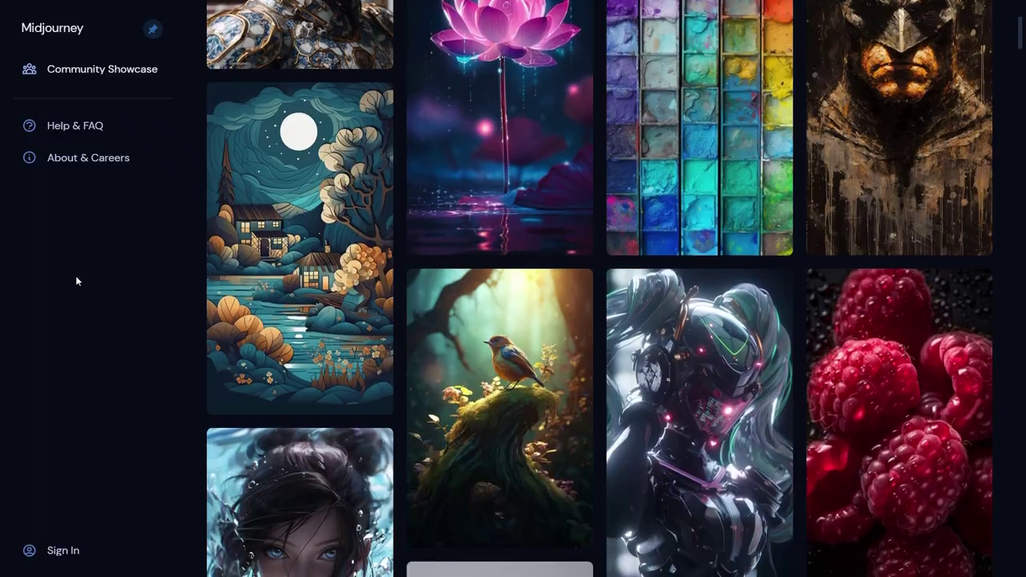
{"action": "scroll", "coordinate": [76, 281], "scroll_direction": "down", "scroll_amount": 4}
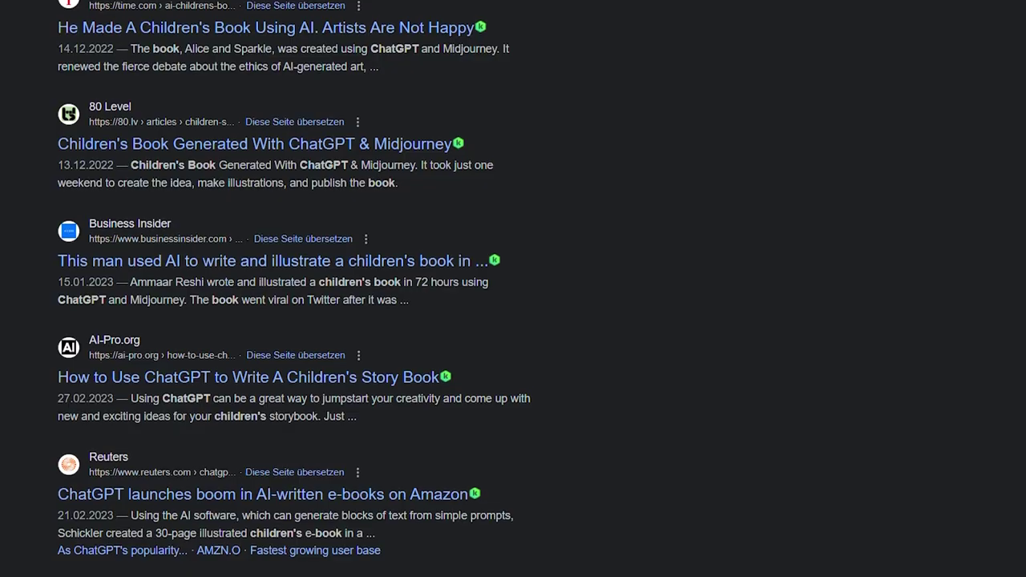
{"action": "scroll", "coordinate": [284, 289], "scroll_direction": "down", "scroll_amount": 2}
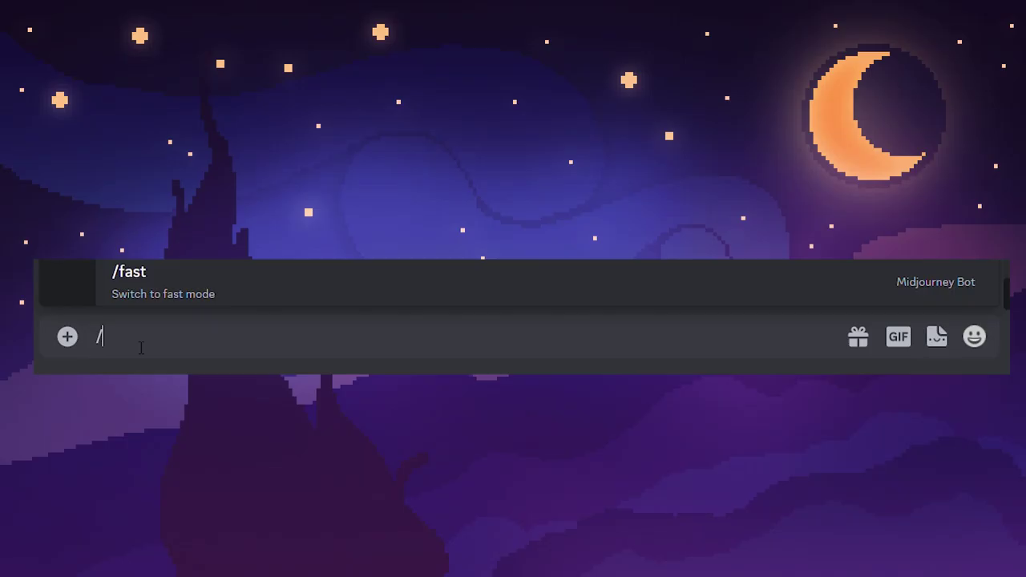
In Discord, start a Midjourney /imagine command and begin typing the prompt
{"action": "type", "text": "imagine"}
{"action": "key", "text": "Tab"}
{"action": "type", "text": "a"}
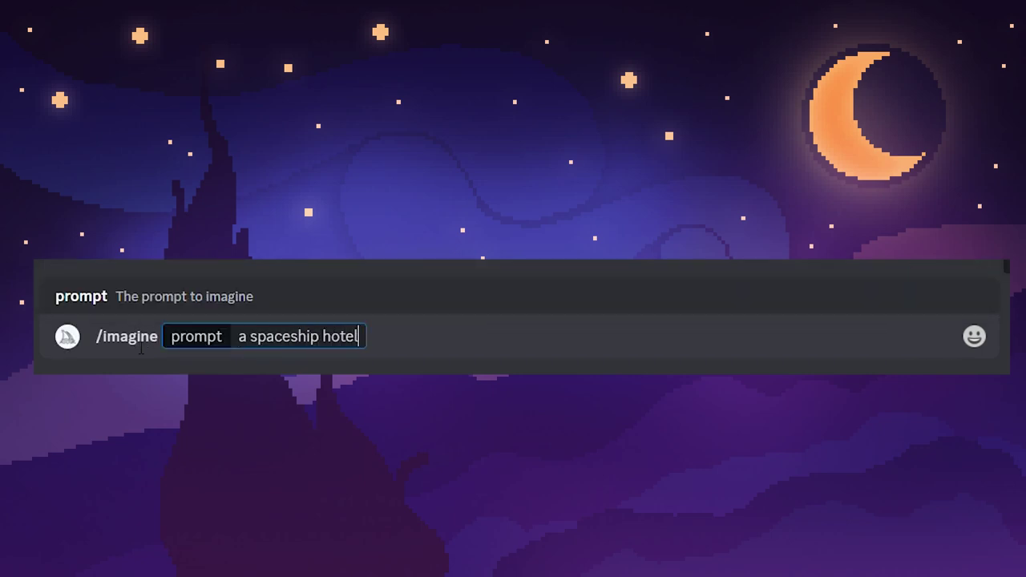
Submit the spaceship hotel prompts, including 'ship hotel floating in dark space', then enlarge V1 variations
{"action": "key", "text": "Return"}
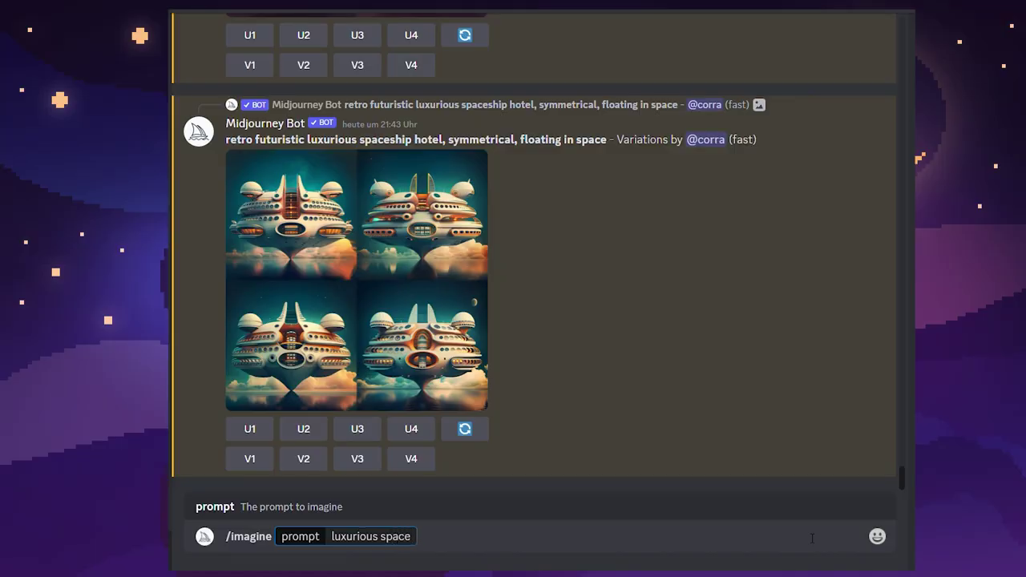
{"action": "type", "text": "ship hotel floating in dark space, digital art"}
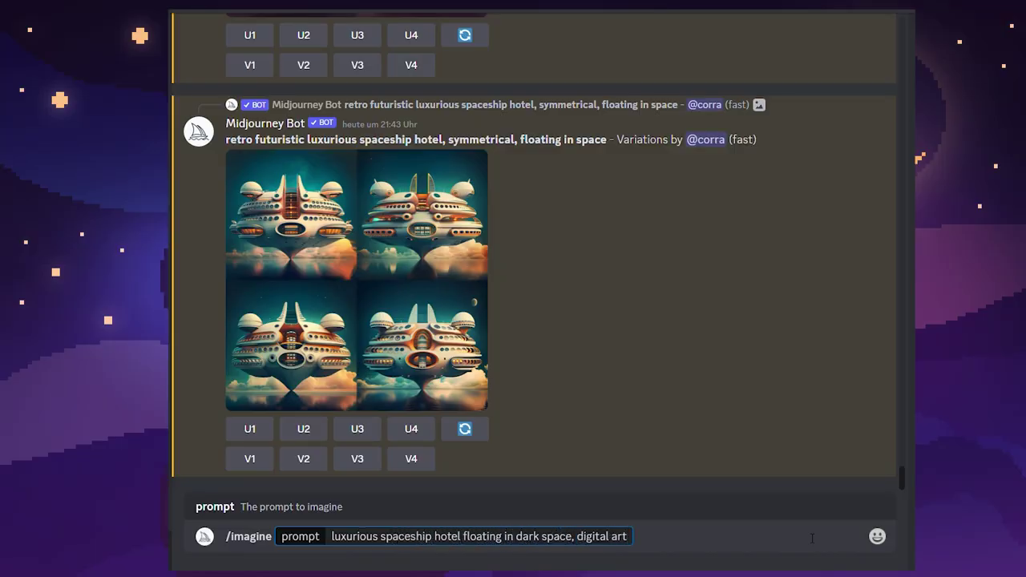
{"action": "key", "text": "Return"}
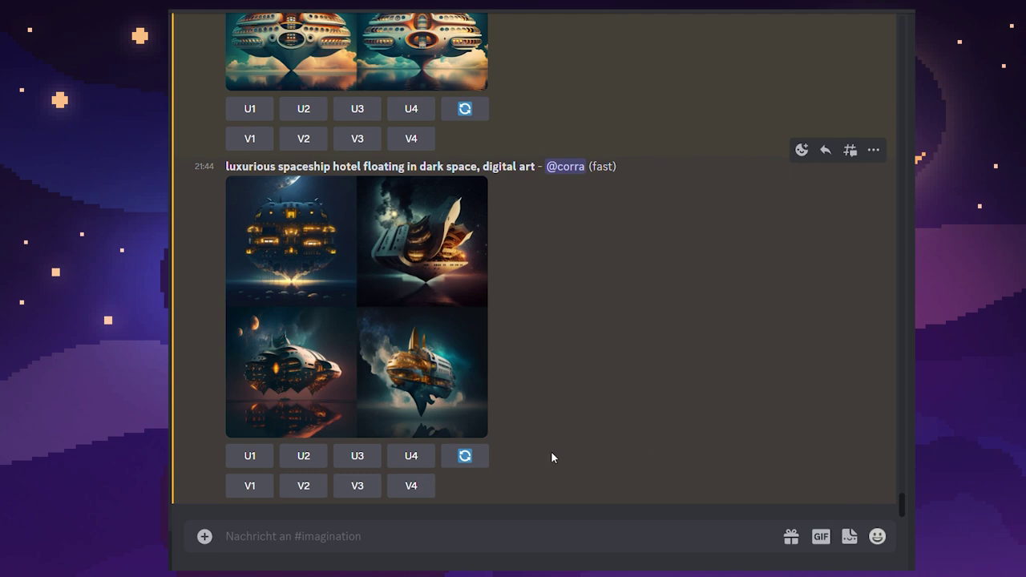
{"action": "left_click", "coordinate": [253, 486]}
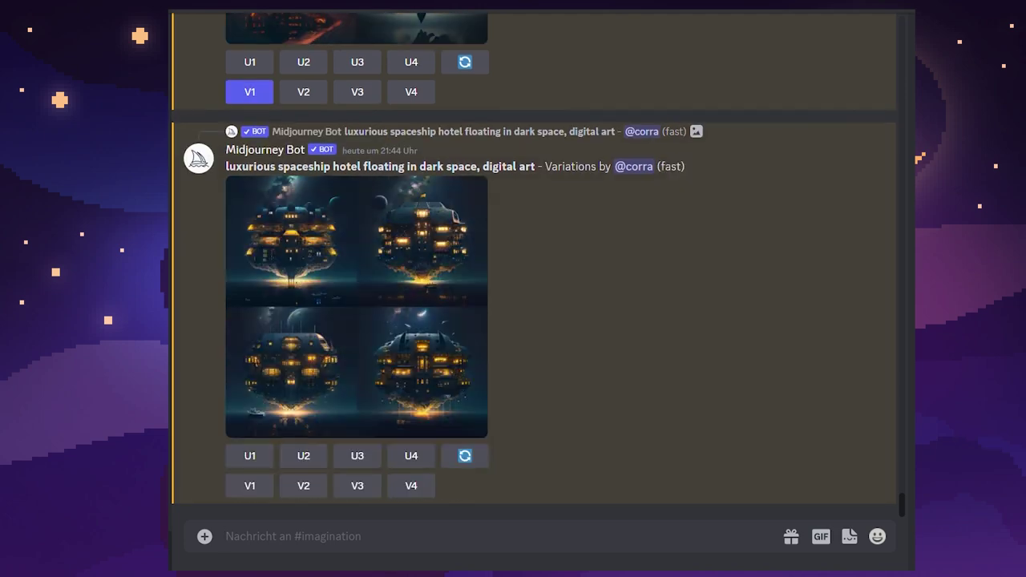
{"action": "left_click", "coordinate": [380, 349]}
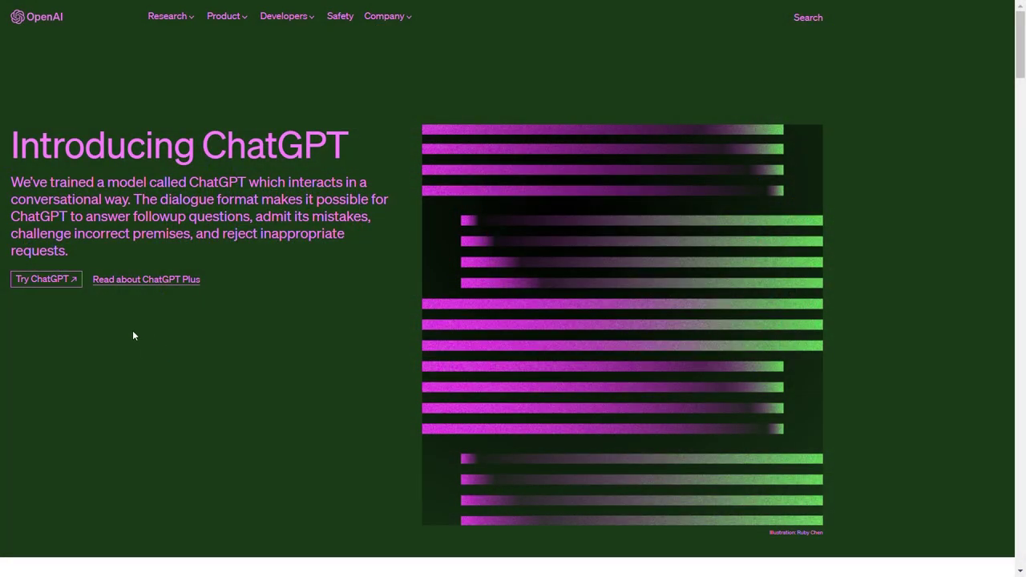
Launch ChatGPT with the Try ChatGPT button on OpenAI's introduction page
{"action": "left_click", "coordinate": [56, 282]}
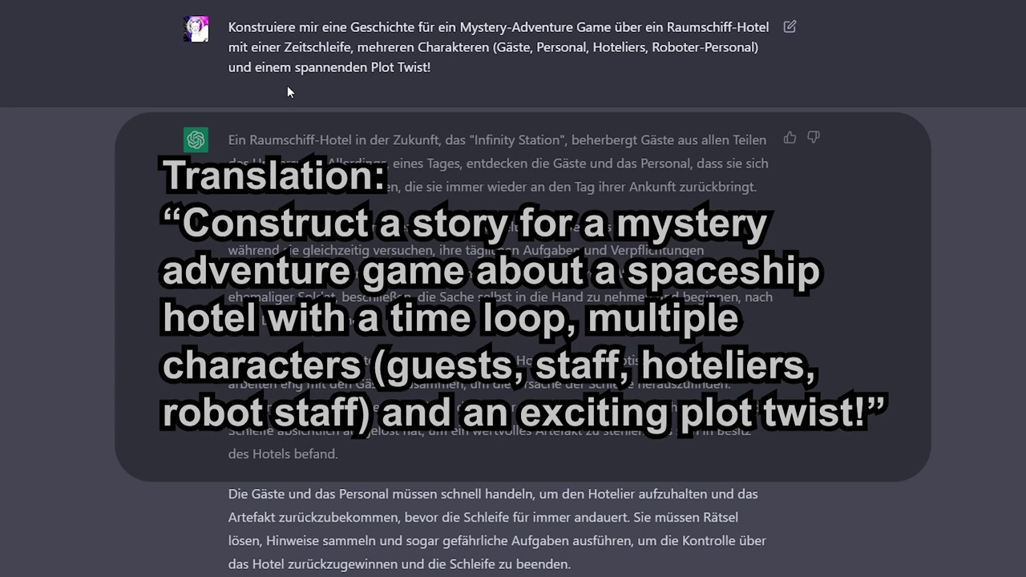
Highlight the German story prompt and scroll through the replies on story, puzzles and characters
{"action": "left_click_drag", "start_coordinate": [229, 26], "coordinate": [436, 67]}
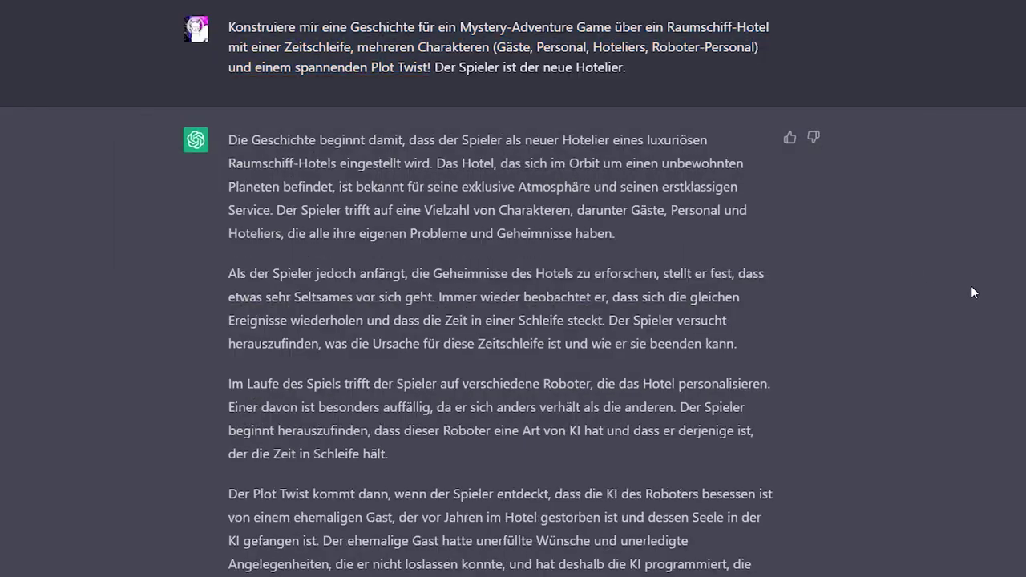
{"action": "scroll", "coordinate": [969, 285], "scroll_direction": "down", "scroll_amount": 5}
{"action": "scroll", "coordinate": [970, 285], "scroll_direction": "down", "scroll_amount": 20}
{"action": "scroll", "coordinate": [971, 292], "scroll_direction": "down", "scroll_amount": 20}
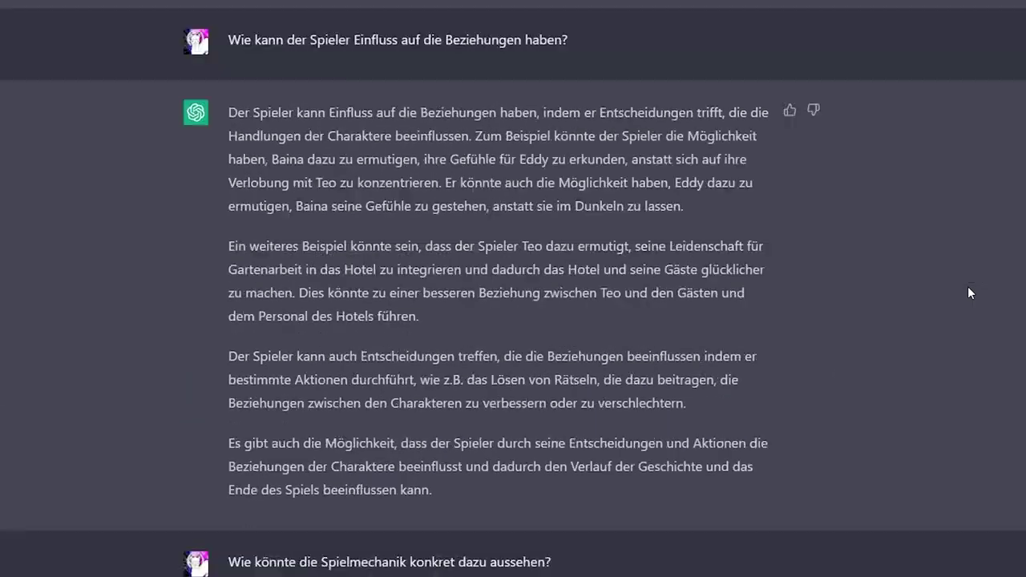
{"action": "scroll", "coordinate": [968, 289], "scroll_direction": "down", "scroll_amount": 20}
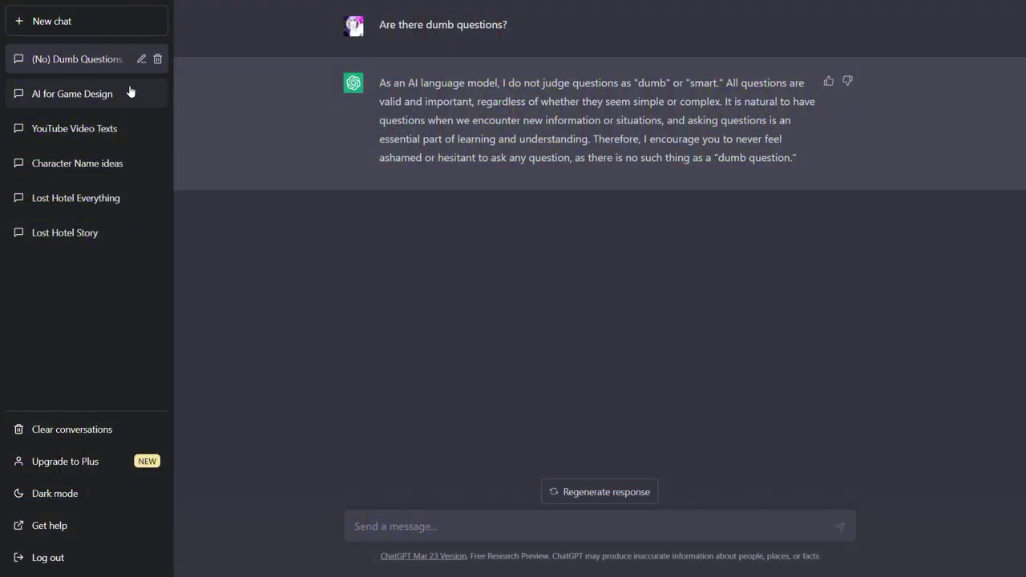
Open the 'Lost Hotel Everything' conversation and autoscroll through it
{"action": "left_click", "coordinate": [72, 200]}
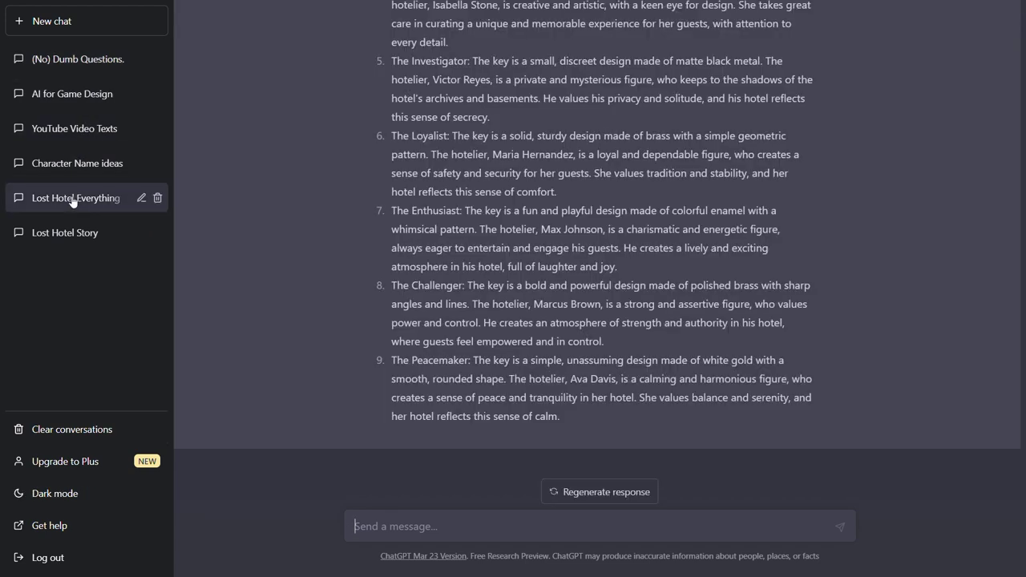
{"action": "scroll", "coordinate": [886, 469], "scroll_direction": "up", "scroll_amount": 12}
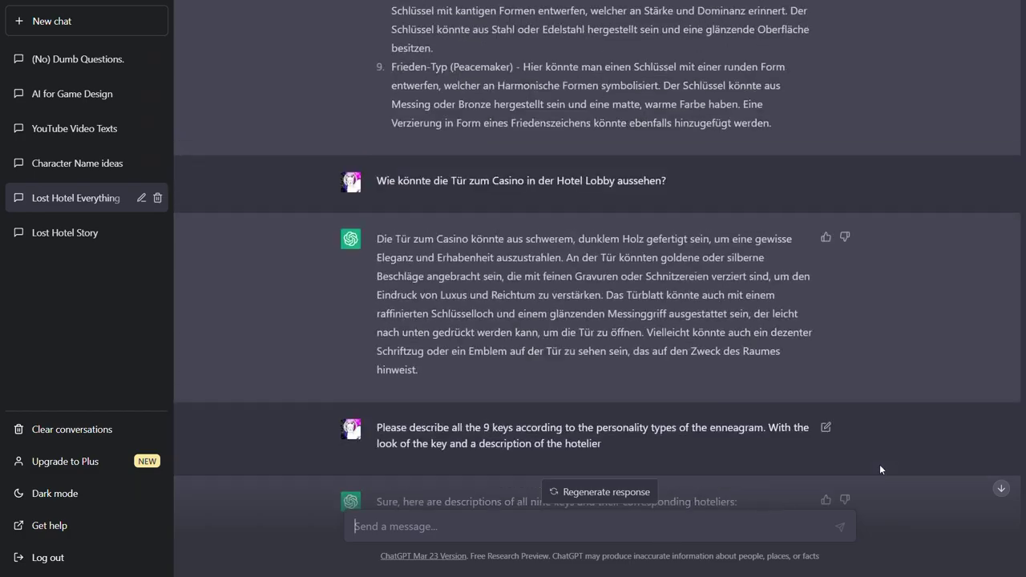
{"action": "middle_click", "coordinate": [881, 457]}
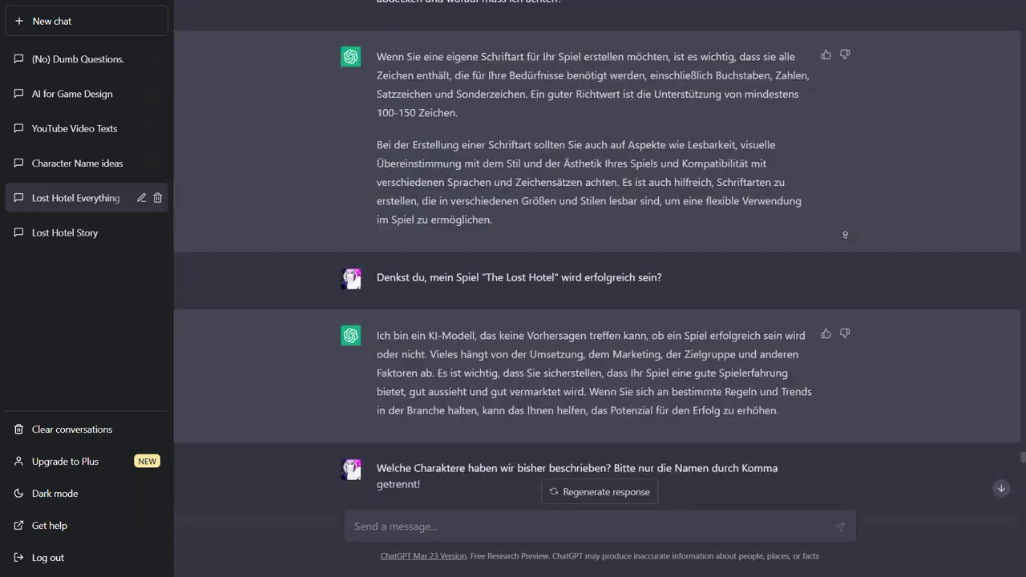
Select the three hoteliers' names and send the request for an example puzzle
{"action": "left_click_drag", "start_coordinate": [389, 538], "coordinate": [404, 545]}
{"action": "left_click_drag", "start_coordinate": [192, 269], "coordinate": [263, 257]}
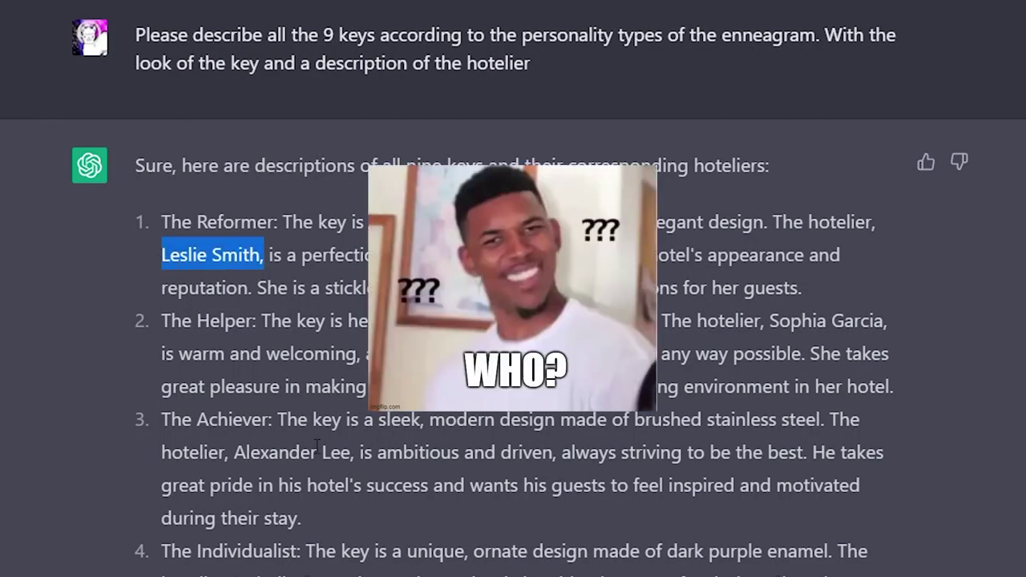
{"action": "left_click_drag", "start_coordinate": [768, 320], "coordinate": [896, 341]}
{"action": "left_click_drag", "start_coordinate": [233, 454], "coordinate": [350, 465]}
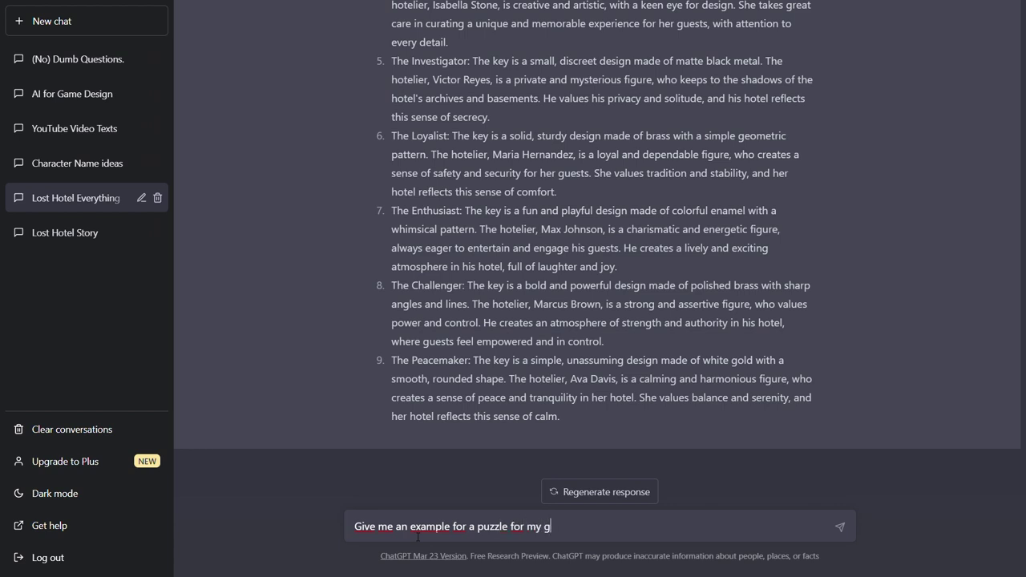
{"action": "key", "text": "Return"}
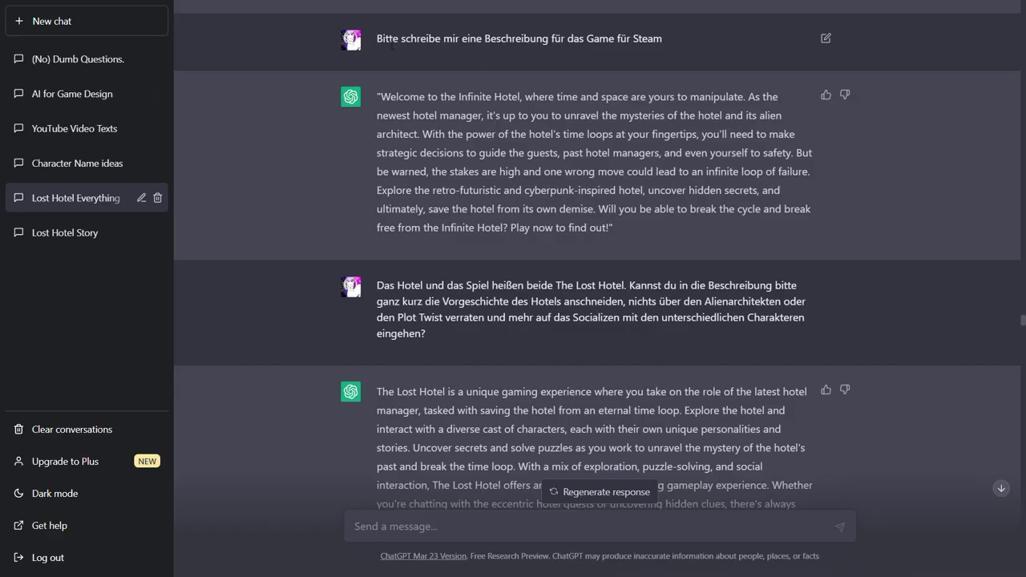
Highlight the Steam description prompt and scroll through the German and English versions
{"action": "left_click_drag", "start_coordinate": [382, 40], "coordinate": [659, 43]}
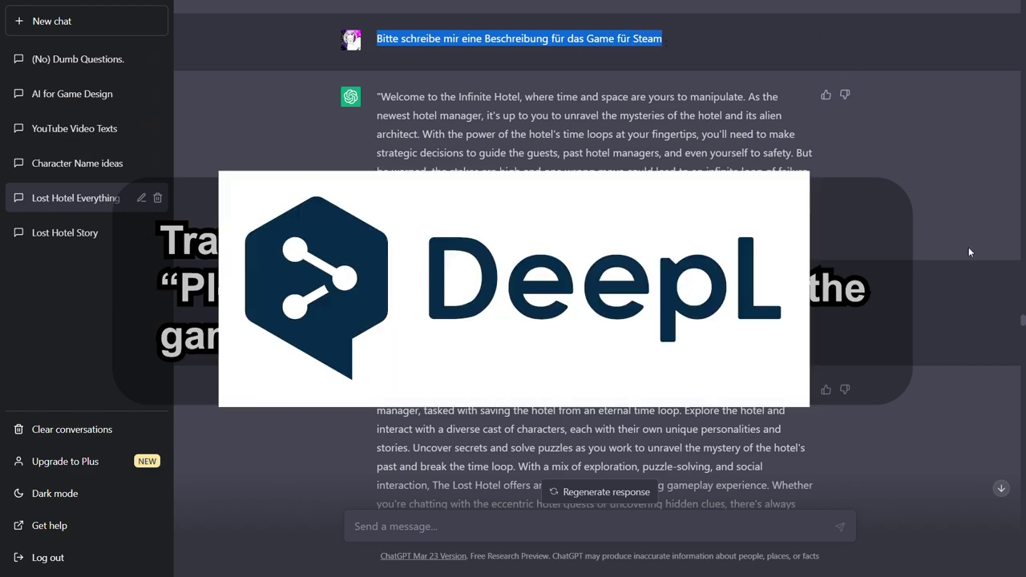
{"action": "scroll", "coordinate": [969, 252], "scroll_direction": "down", "scroll_amount": 2}
{"action": "scroll", "coordinate": [968, 252], "scroll_direction": "down", "scroll_amount": 3}
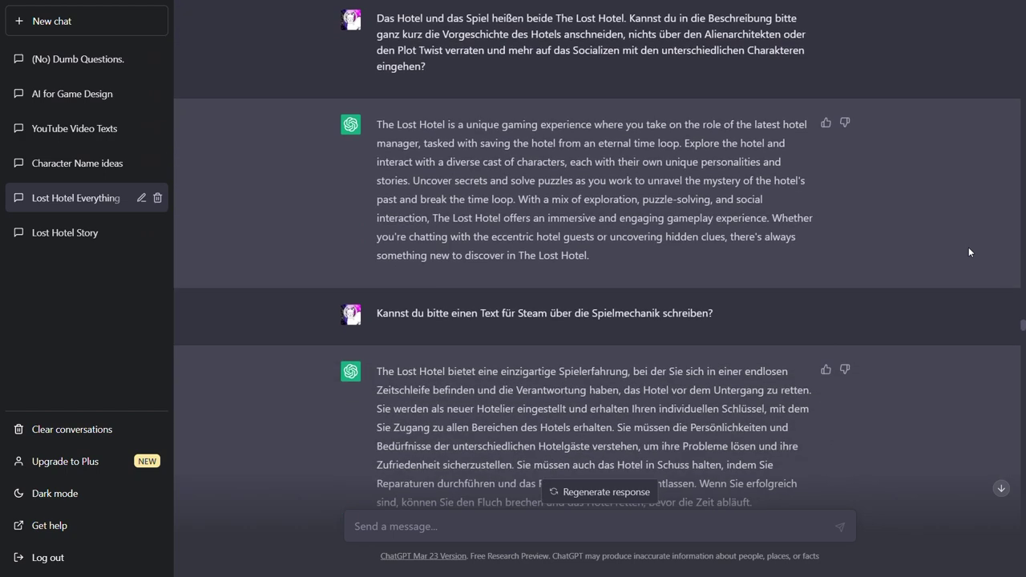
{"action": "scroll", "coordinate": [968, 251], "scroll_direction": "down", "scroll_amount": 5}
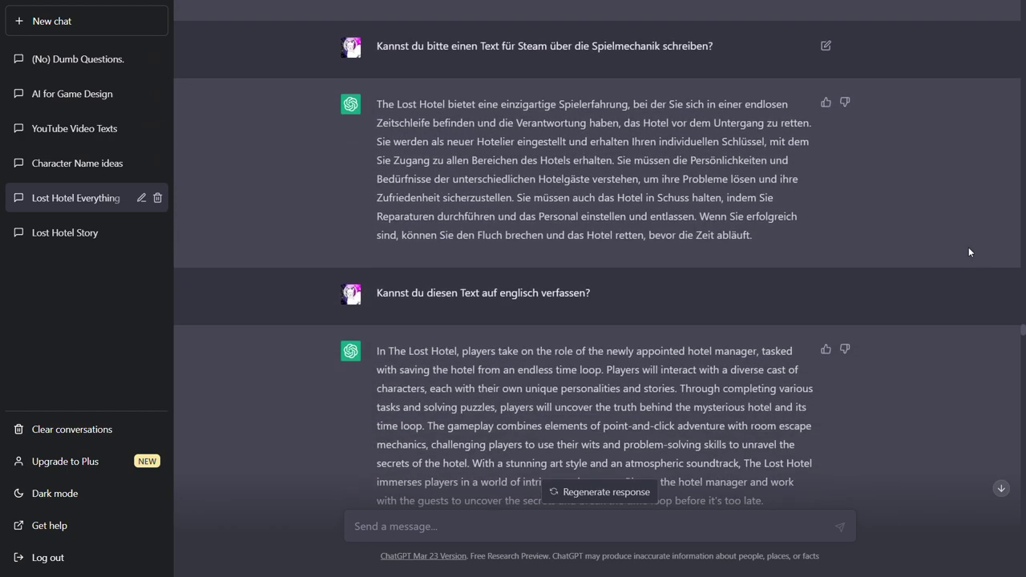
{"action": "scroll", "coordinate": [969, 252], "scroll_direction": "down", "scroll_amount": 1}
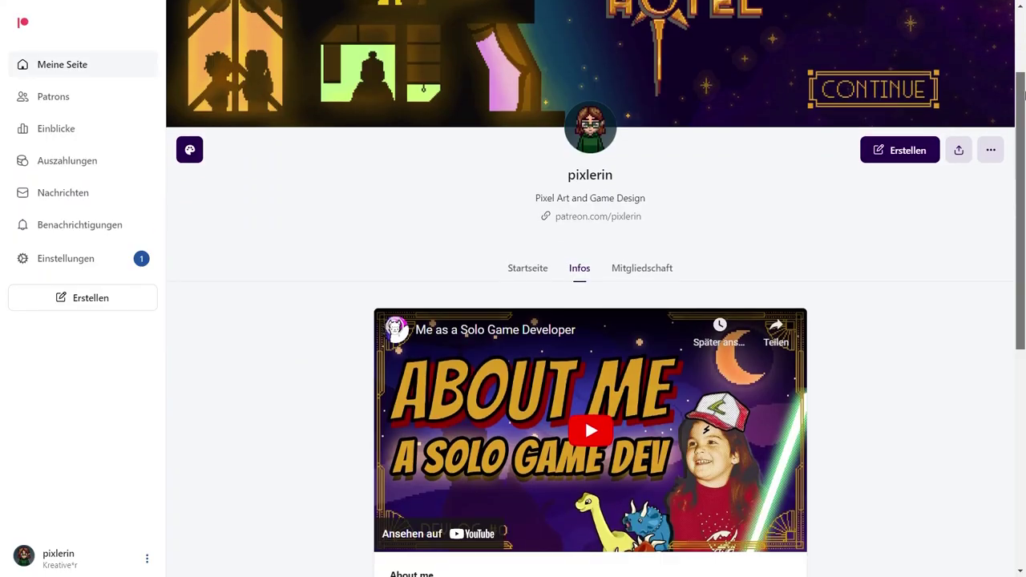
Scroll down the Patreon page to the About me video and text
{"action": "scroll", "coordinate": [1025, 270], "scroll_direction": "down", "scroll_amount": 5}
{"action": "scroll", "coordinate": [1025, 270], "scroll_direction": "down", "scroll_amount": 1}
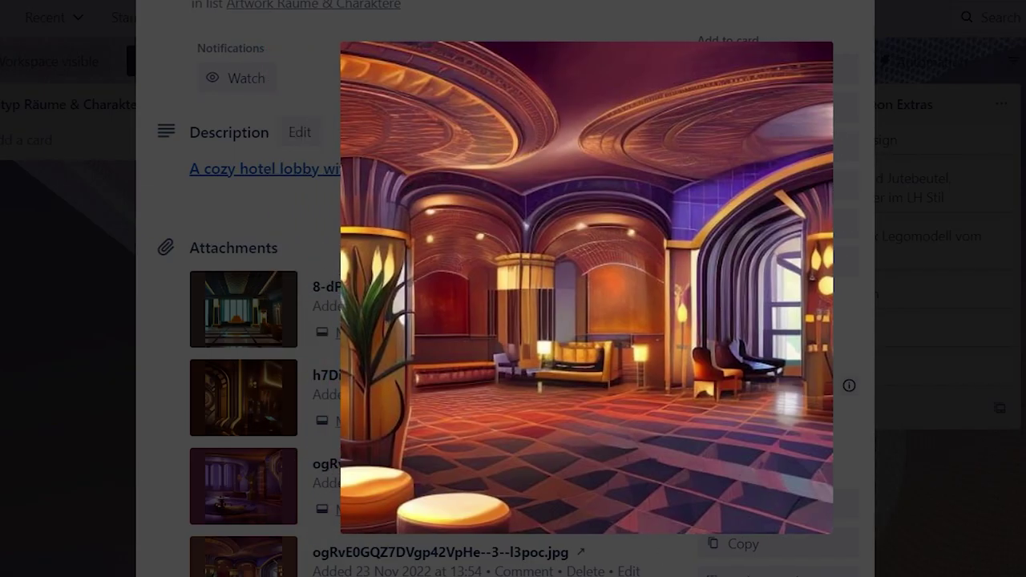
Flip forward and back through the card's attached hotel lobby images
{"action": "key", "text": "Right"}
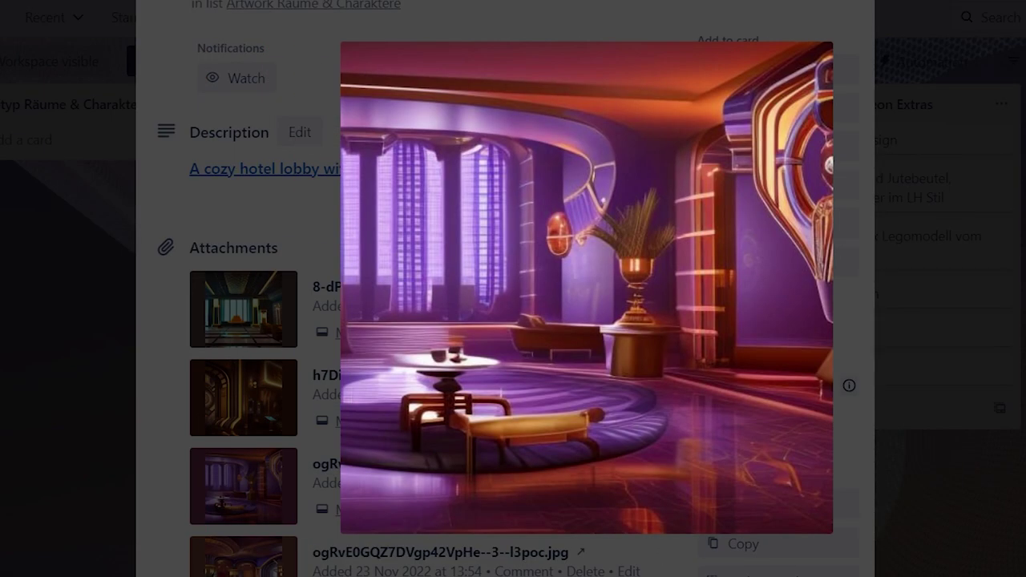
{"action": "key", "text": "Left"}
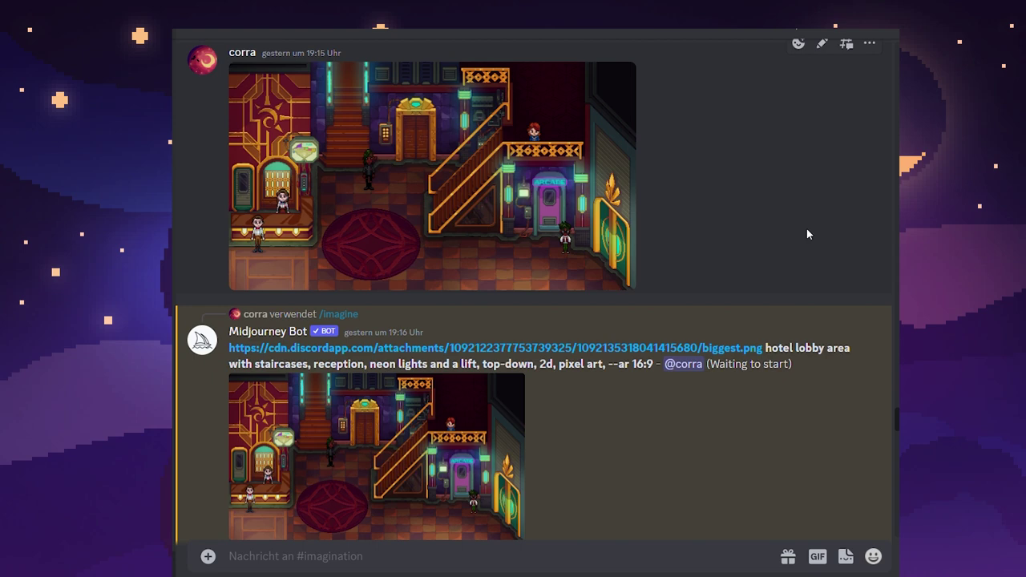
{"action": "scroll", "coordinate": [806, 234], "scroll_direction": "down", "scroll_amount": 5}
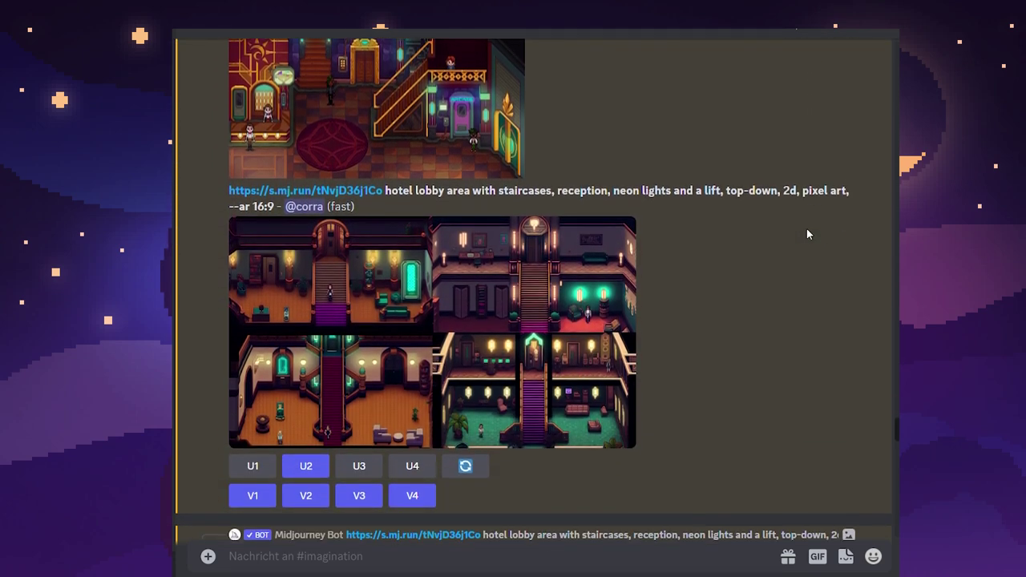
{"action": "scroll", "coordinate": [808, 230], "scroll_direction": "down", "scroll_amount": 1}
{"action": "scroll", "coordinate": [808, 230], "scroll_direction": "down", "scroll_amount": 4}
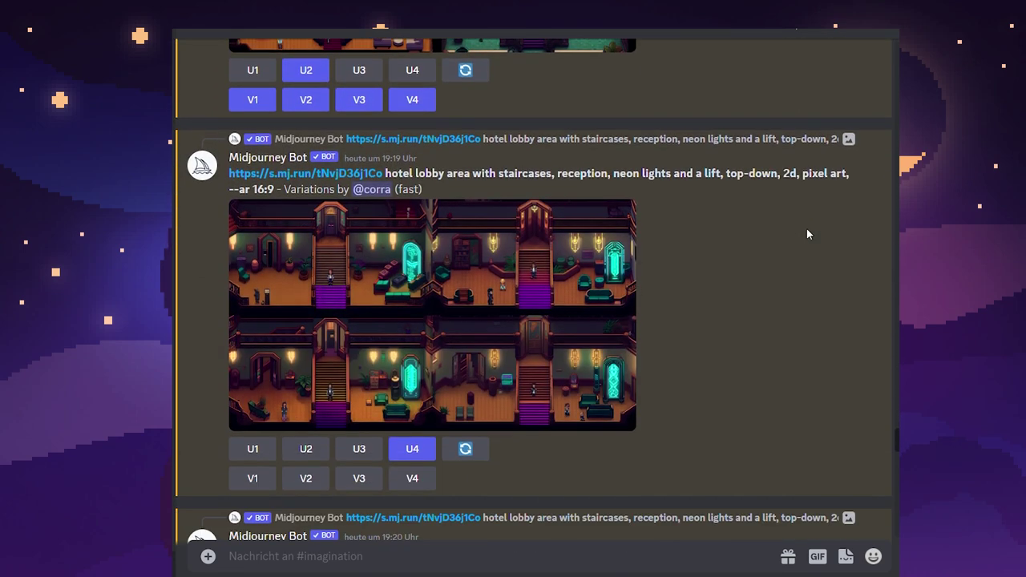
{"action": "scroll", "coordinate": [808, 233], "scroll_direction": "down", "scroll_amount": 4}
{"action": "scroll", "coordinate": [807, 234], "scroll_direction": "down", "scroll_amount": 4}
{"action": "scroll", "coordinate": [809, 234], "scroll_direction": "down", "scroll_amount": 3}
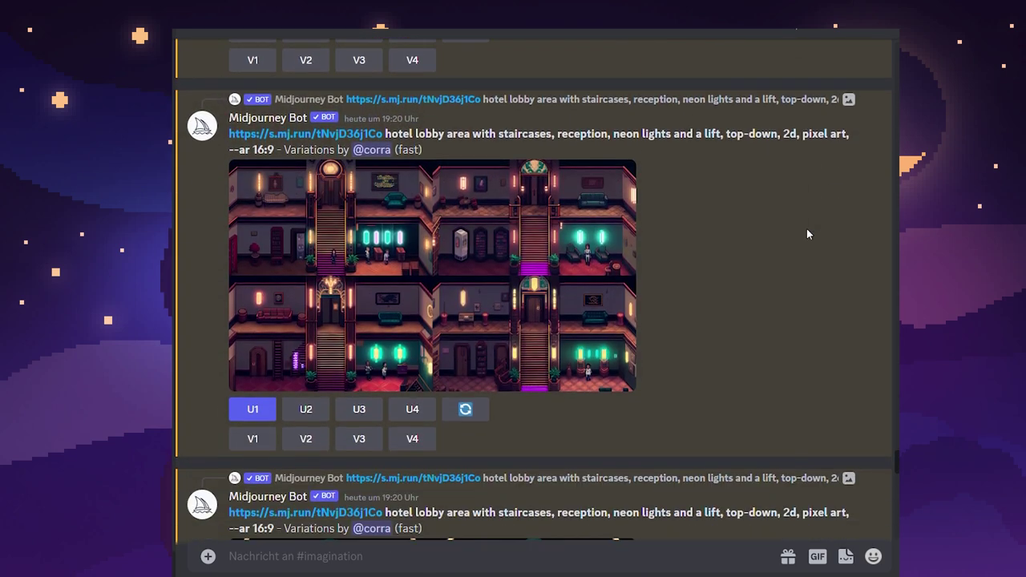
{"action": "scroll", "coordinate": [808, 234], "scroll_direction": "down", "scroll_amount": 3}
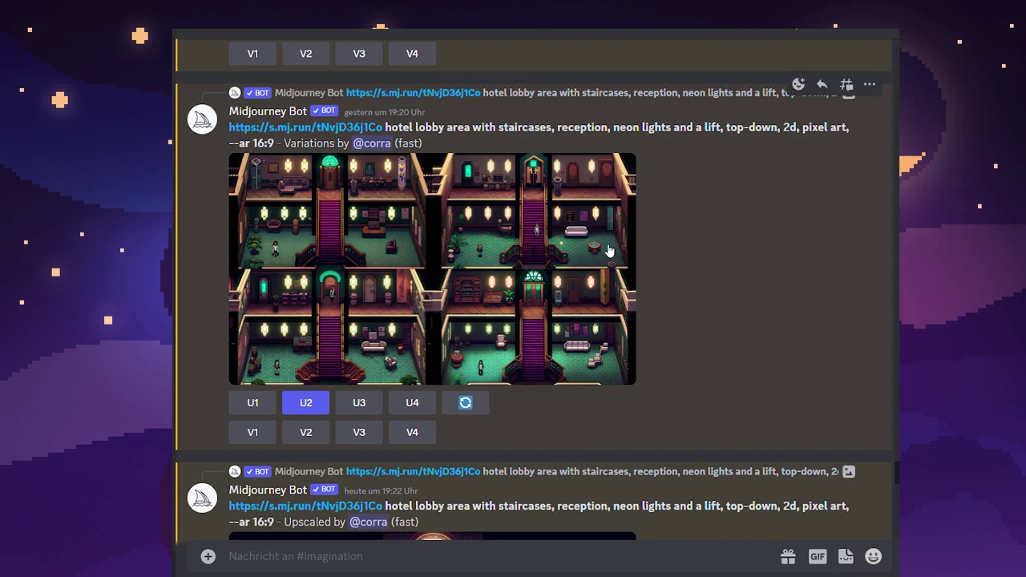
{"action": "left_click", "coordinate": [505, 273]}
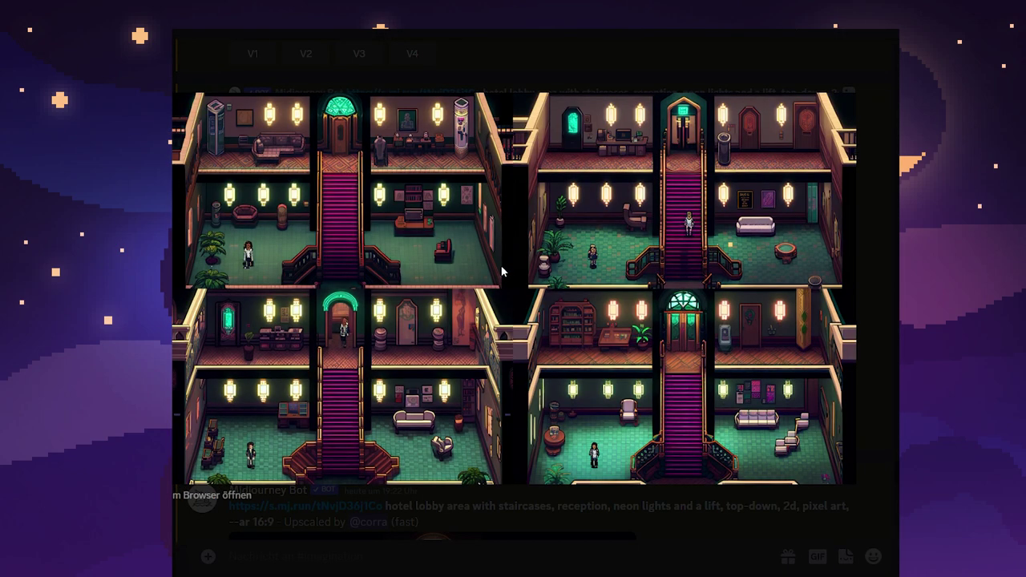
{"action": "left_click", "coordinate": [884, 314]}
{"action": "scroll", "coordinate": [615, 342], "scroll_direction": "down", "scroll_amount": 5}
{"action": "scroll", "coordinate": [619, 349], "scroll_direction": "down", "scroll_amount": 5}
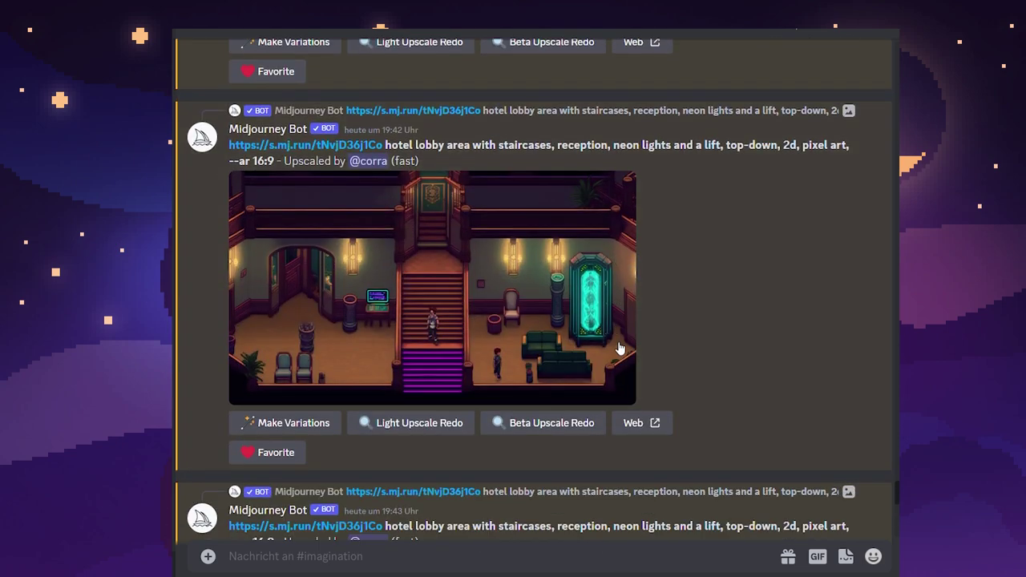
{"action": "scroll", "coordinate": [619, 349], "scroll_direction": "down", "scroll_amount": 5}
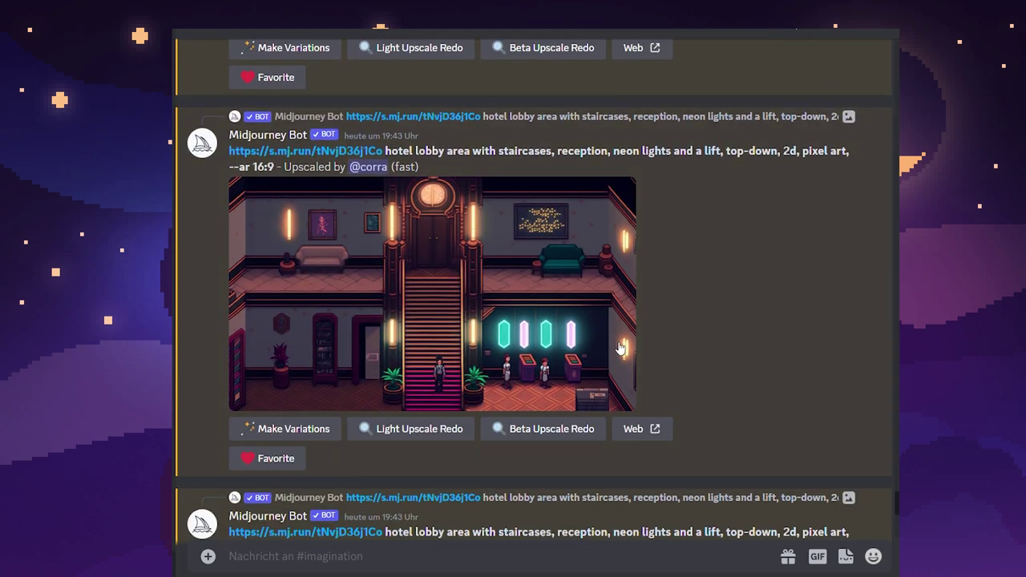
{"action": "scroll", "coordinate": [622, 349], "scroll_direction": "down", "scroll_amount": 5}
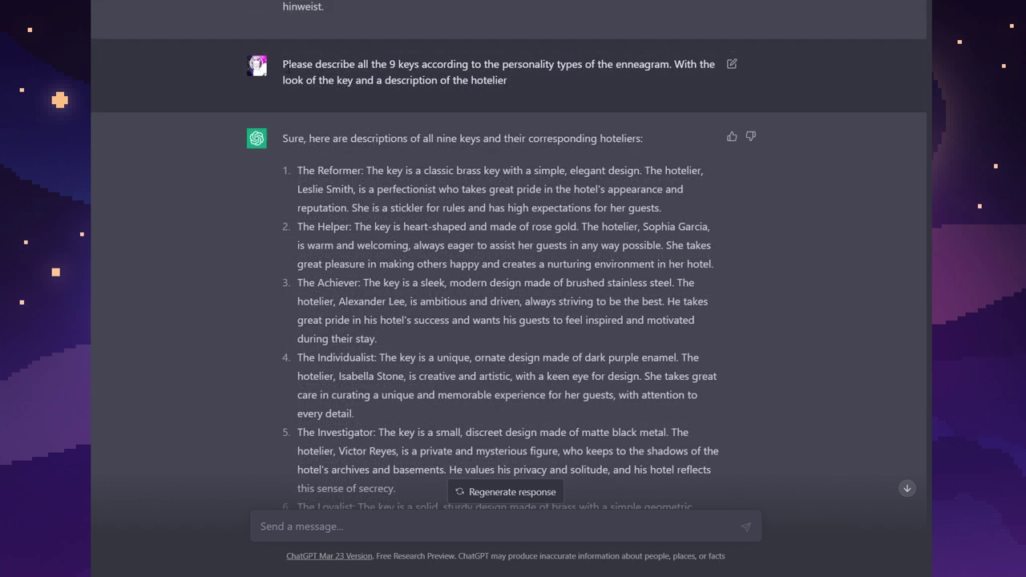
{"action": "left_click_drag", "start_coordinate": [282, 64], "coordinate": [516, 86]}
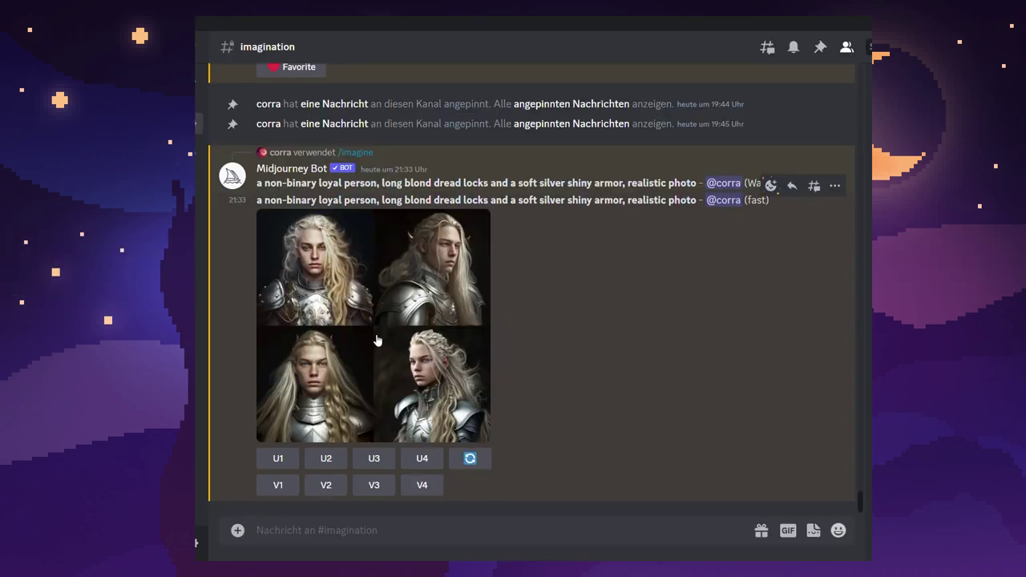
{"action": "left_click", "coordinate": [374, 336]}
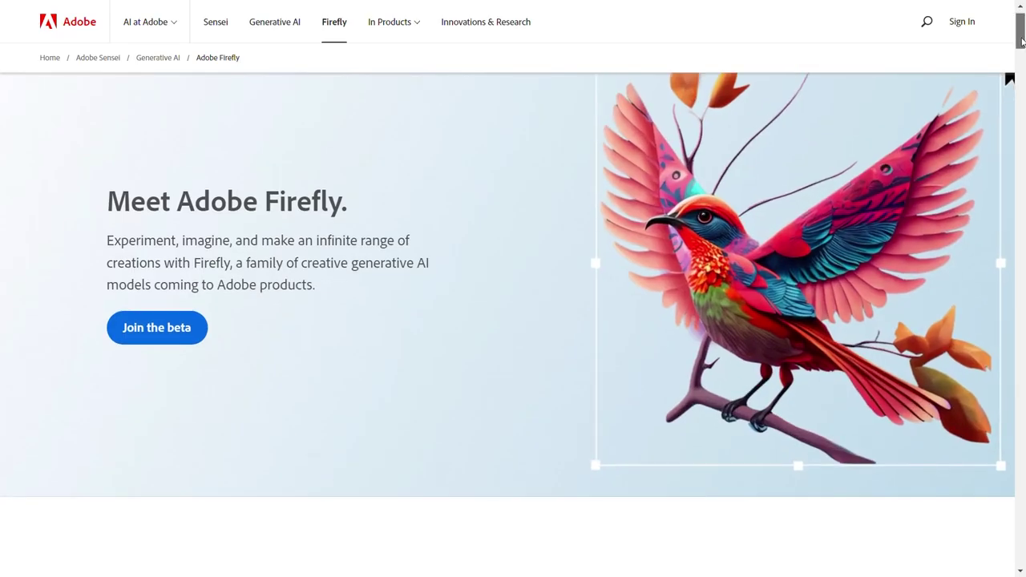
{"action": "scroll", "coordinate": [1023, 63], "scroll_direction": "down", "scroll_amount": 4}
{"action": "left_click_drag", "start_coordinate": [1023, 62], "coordinate": [1024, 69]}
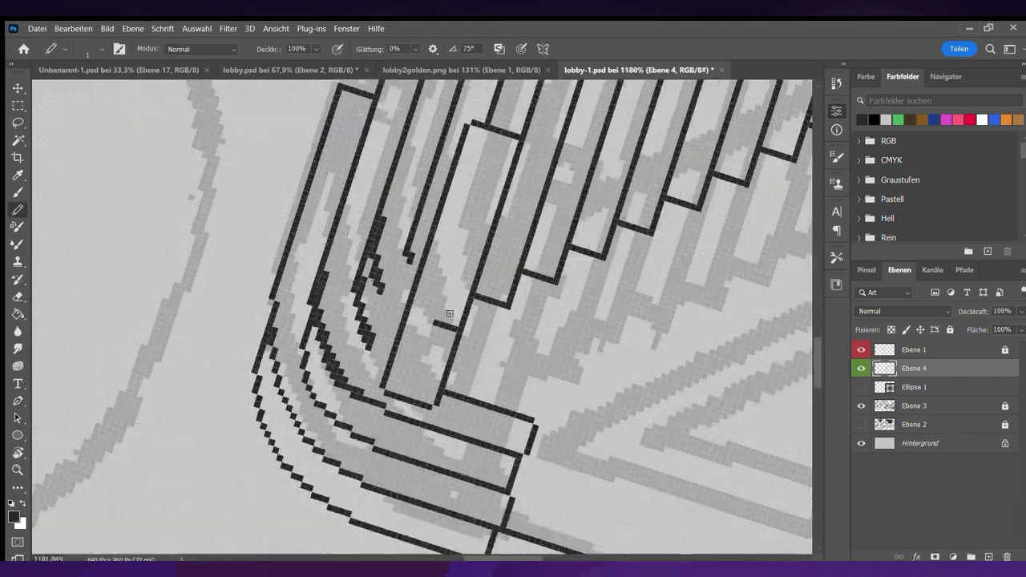
Navigate the sketch, panning to the arched doorway and zooming out over the staircase
{"action": "scroll", "coordinate": [450, 313], "scroll_direction": "down", "scroll_amount": 10}
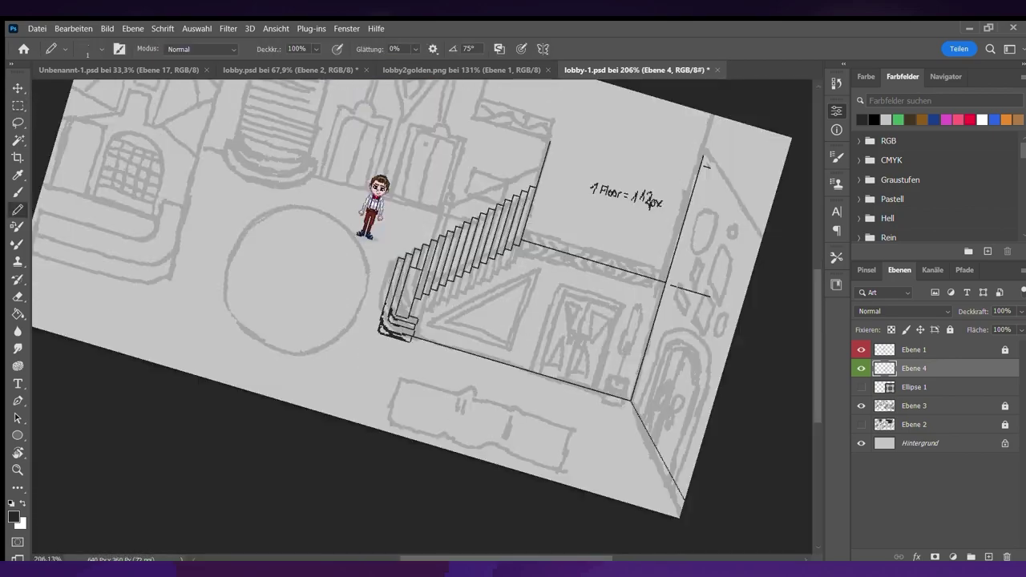
{"action": "scroll", "coordinate": [390, 324], "scroll_direction": "up", "scroll_amount": 10}
{"action": "scroll", "coordinate": [442, 286], "scroll_direction": "down", "scroll_amount": 2}
{"action": "left_click_drag", "start_coordinate": [442, 287], "coordinate": [508, 228]}
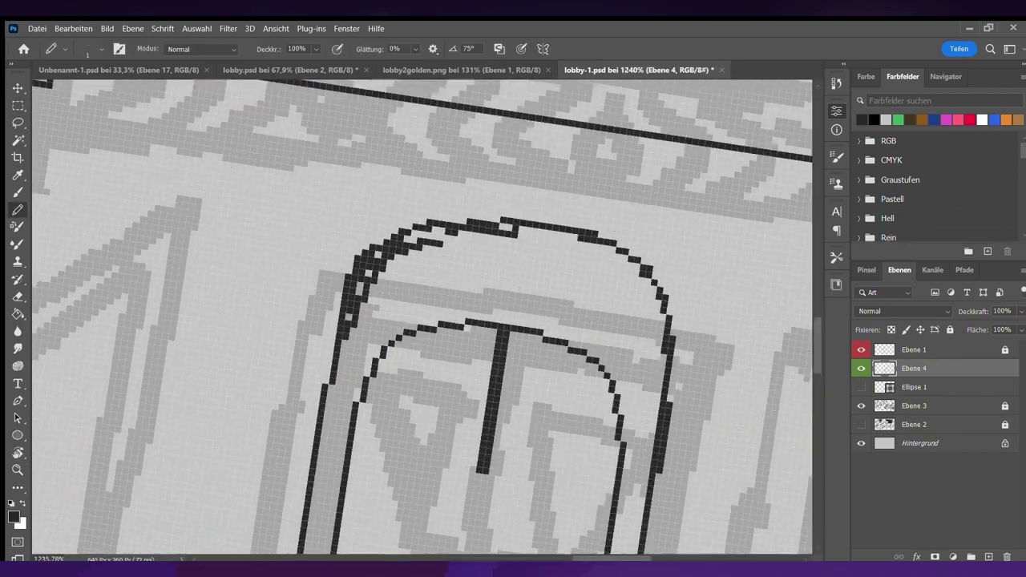
{"action": "scroll", "coordinate": [507, 227], "scroll_direction": "down", "scroll_amount": 10}
{"action": "key", "text": "alt+bracketright"}
{"action": "scroll", "coordinate": [487, 212], "scroll_direction": "up", "scroll_amount": 9}
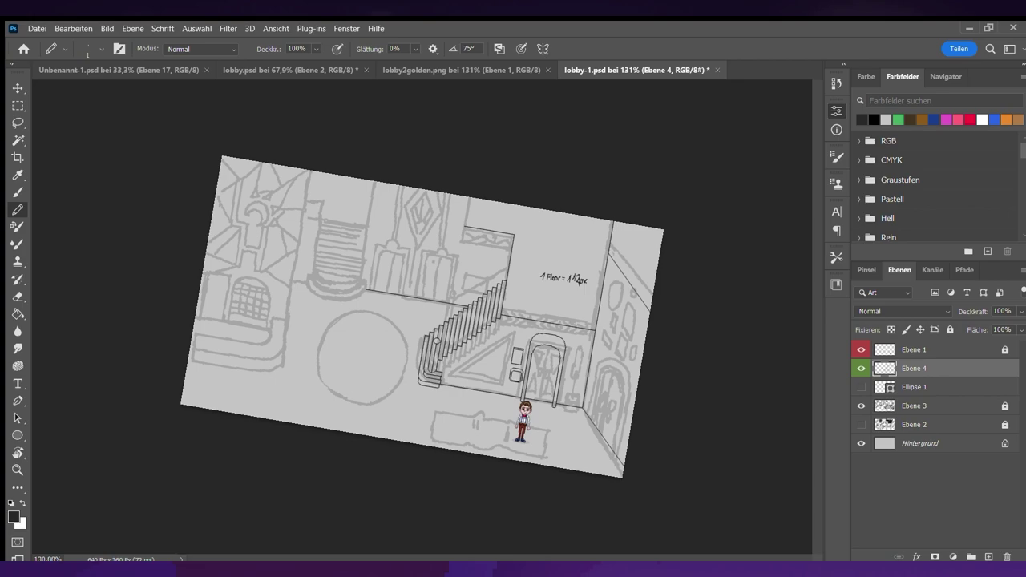
{"action": "scroll", "coordinate": [553, 441], "scroll_direction": "up", "scroll_amount": 5}
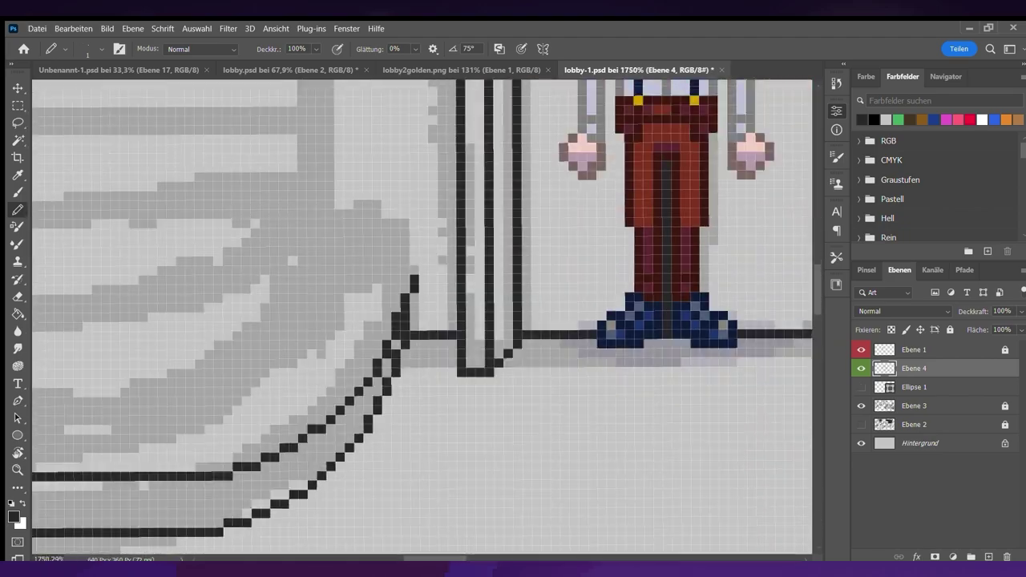
{"action": "scroll", "coordinate": [423, 317], "scroll_direction": "down", "scroll_amount": 5}
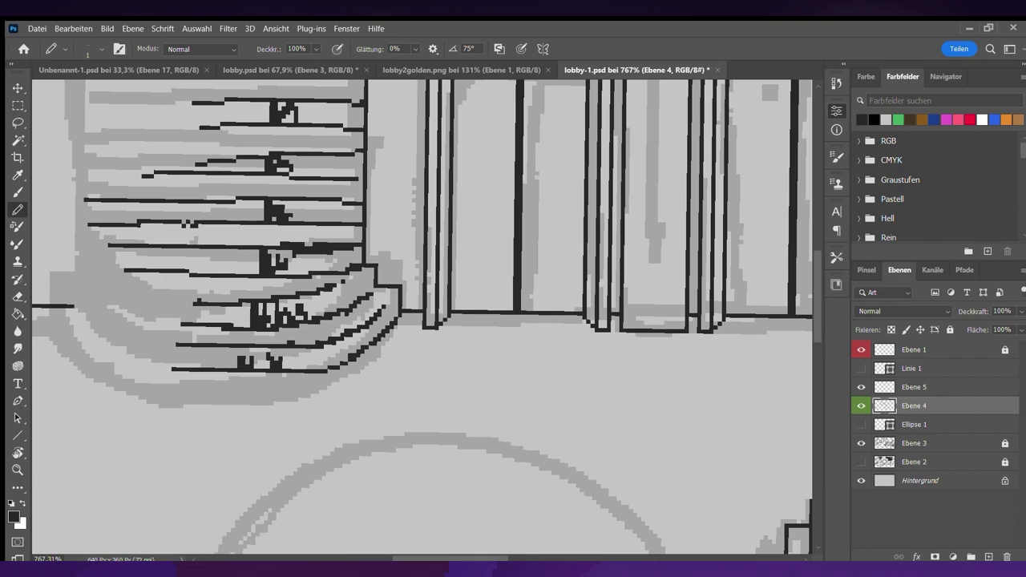
{"action": "scroll", "coordinate": [91, 271], "scroll_direction": "up", "scroll_amount": 3}
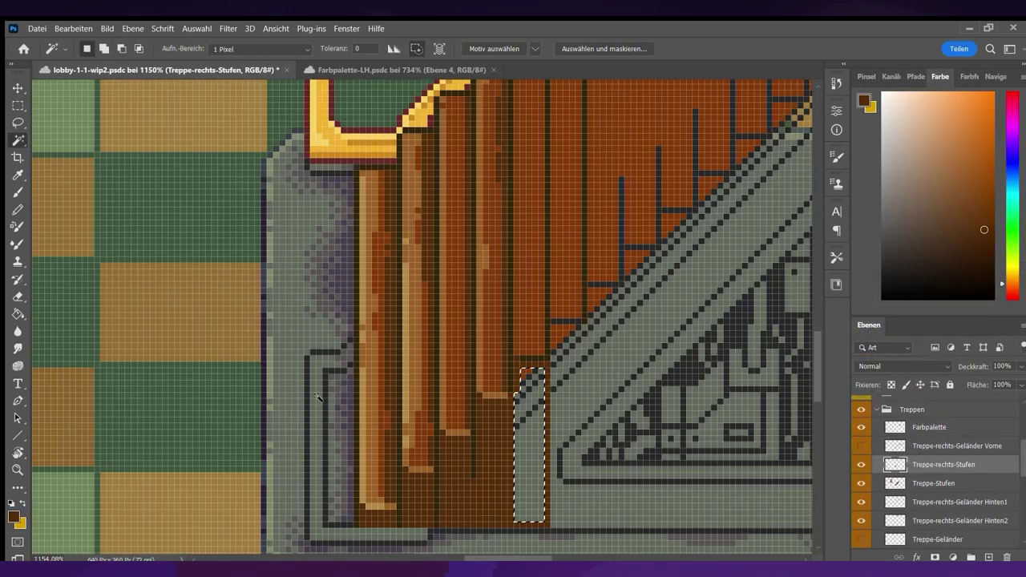
Fill the strip beneath the steps dark brown and sample orange-brown and darker brown from the stairs
{"action": "key", "text": "g"}
{"action": "left_click", "coordinate": [526, 416]}
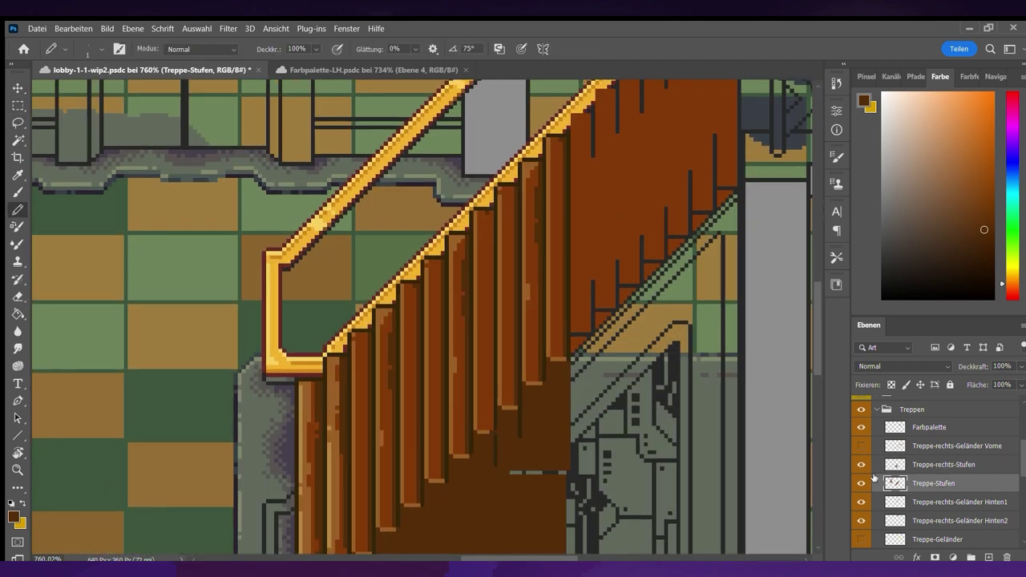
{"action": "scroll", "coordinate": [522, 413], "scroll_direction": "down", "scroll_amount": 1}
{"action": "left_click", "coordinate": [462, 324], "text": "alt"}
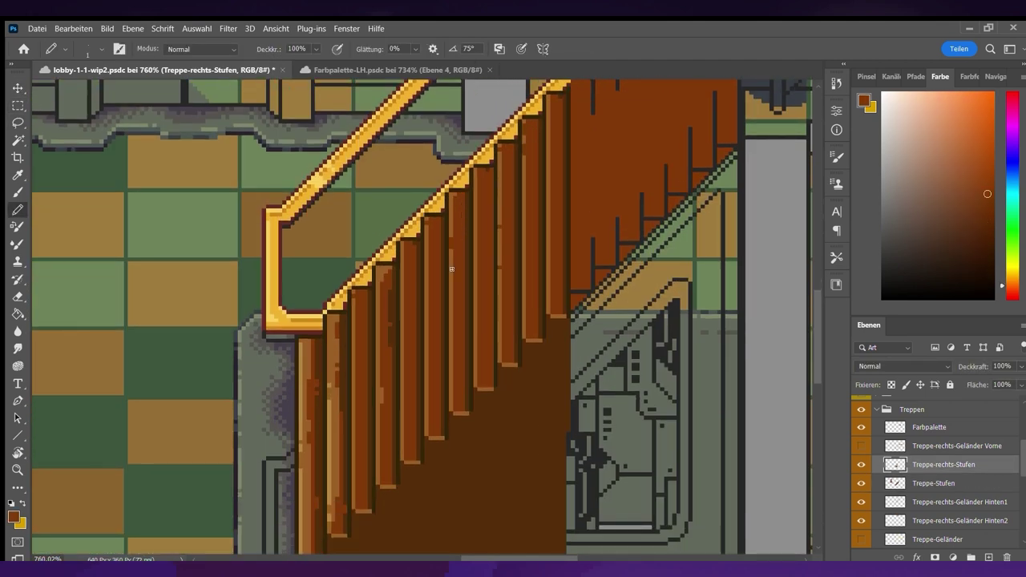
{"action": "scroll", "coordinate": [427, 434], "scroll_direction": "up", "scroll_amount": 3}
{"action": "left_click", "coordinate": [475, 279], "text": "alt"}
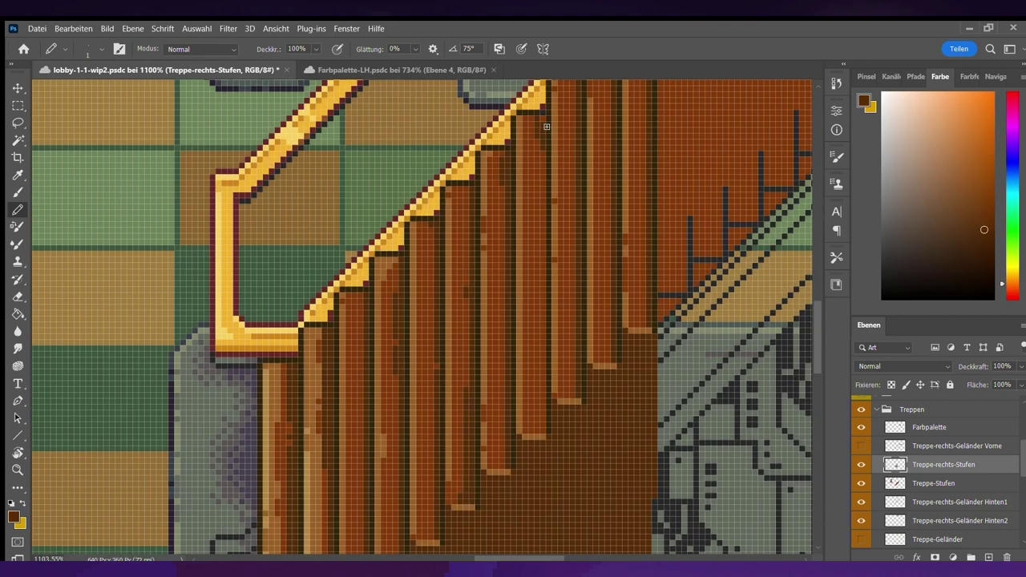
{"action": "scroll", "coordinate": [546, 126], "scroll_direction": "down", "scroll_amount": 3}
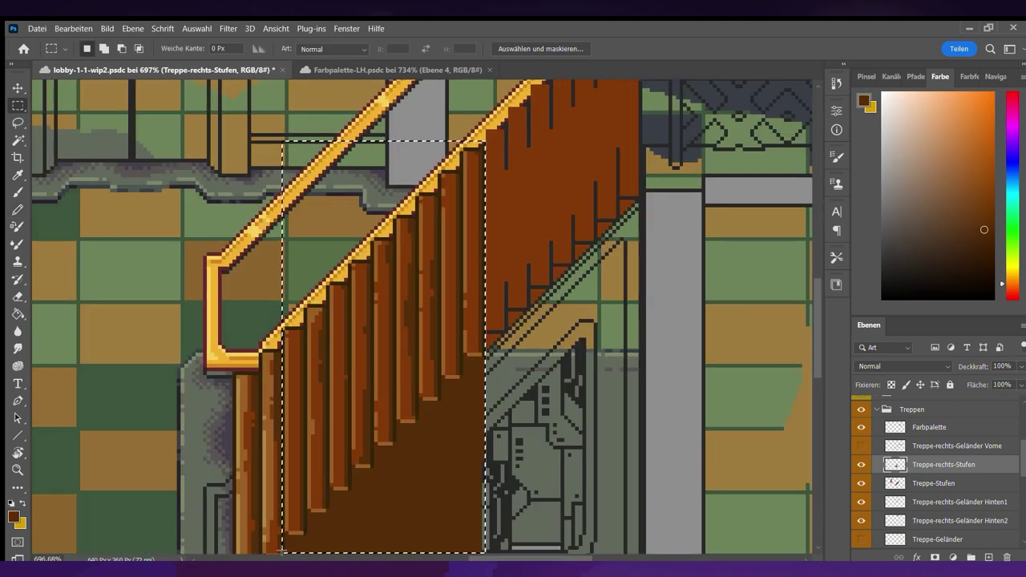
Duplicate the selected stair part, reposition it and merge it into Treppe-rechts-Stufen
{"action": "key", "text": "ctrl+j"}
{"action": "key", "text": "v"}
{"action": "scroll", "coordinate": [707, 317], "scroll_direction": "up", "scroll_amount": 2}
{"action": "key", "text": "ctrl+e"}
{"action": "scroll", "coordinate": [561, 321], "scroll_direction": "down", "scroll_amount": 3}
{"action": "scroll", "coordinate": [625, 201], "scroll_direction": "up", "scroll_amount": 4}
Select the area around the top stair post and two balusters by colour
{"action": "key", "text": "m"}
{"action": "left_click_drag", "start_coordinate": [577, 141], "coordinate": [668, 236]}
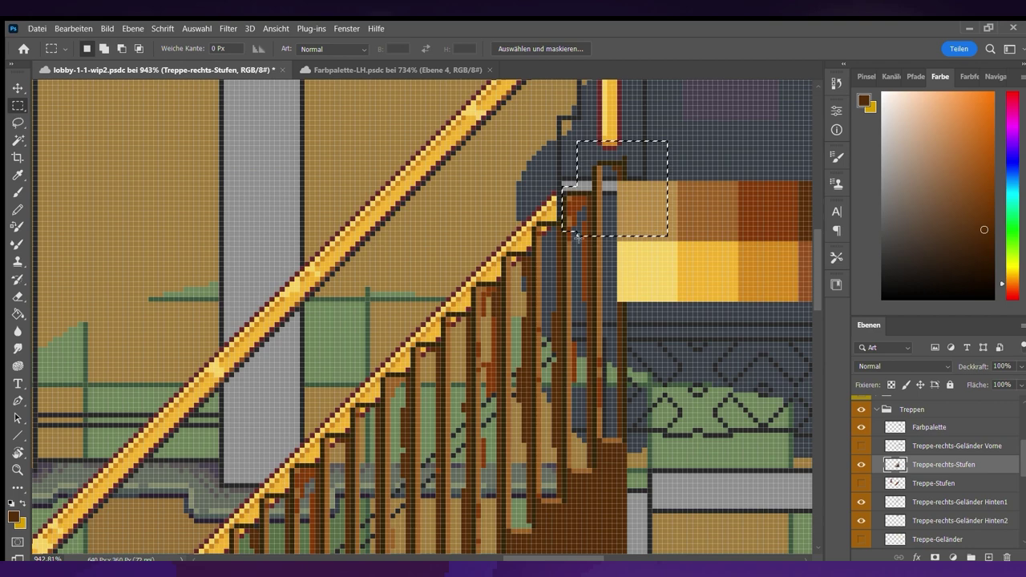
{"action": "scroll", "coordinate": [588, 249], "scroll_direction": "down", "scroll_amount": 1}
{"action": "scroll", "coordinate": [585, 376], "scroll_direction": "down", "scroll_amount": 2}
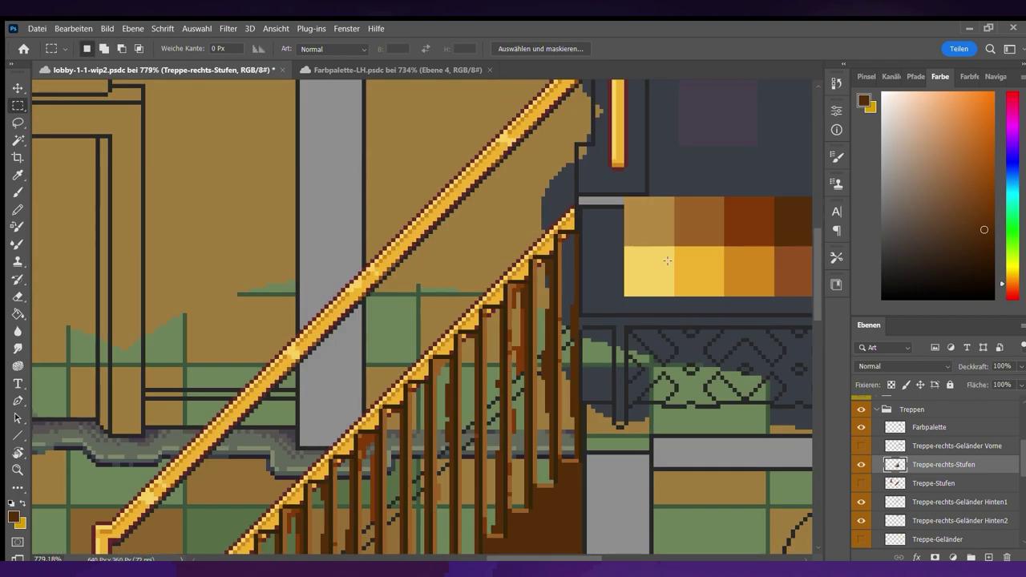
{"action": "key", "text": "w"}
{"action": "left_click", "coordinate": [371, 481]}
Shade the balusters pixel by pixel with lighter and darker browns sampled from the stairs
{"action": "key", "text": "b"}
{"action": "left_click", "coordinate": [430, 309], "text": "alt"}
{"action": "key", "text": "ctrl+d"}
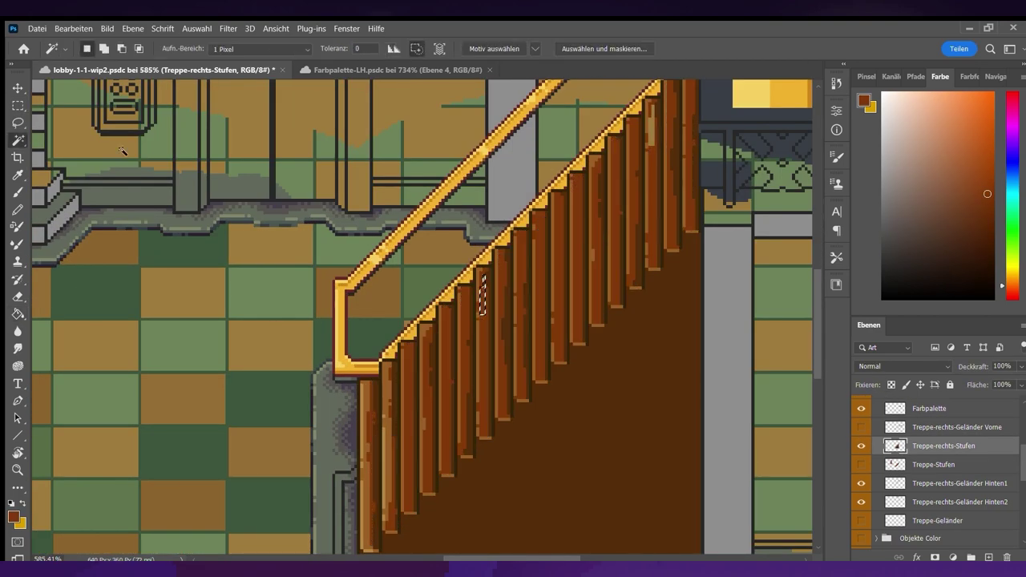
{"action": "scroll", "coordinate": [561, 321], "scroll_direction": "down", "scroll_amount": 3}
{"action": "scroll", "coordinate": [681, 252], "scroll_direction": "up", "scroll_amount": 4}
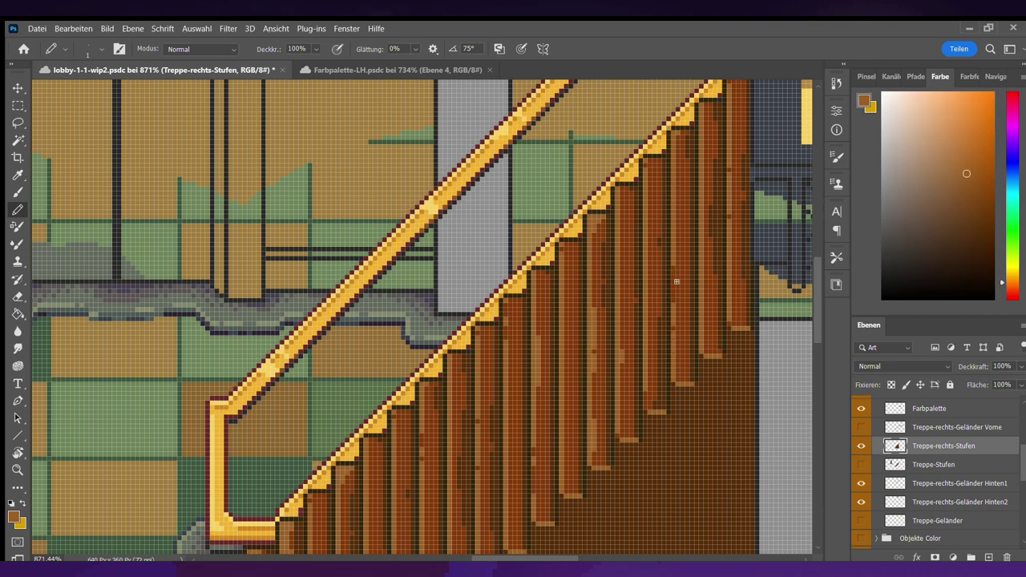
{"action": "left_click", "coordinate": [731, 171], "text": "alt"}
{"action": "scroll", "coordinate": [731, 172], "scroll_direction": "down", "scroll_amount": 2}
{"action": "scroll", "coordinate": [738, 299], "scroll_direction": "up", "scroll_amount": 2}
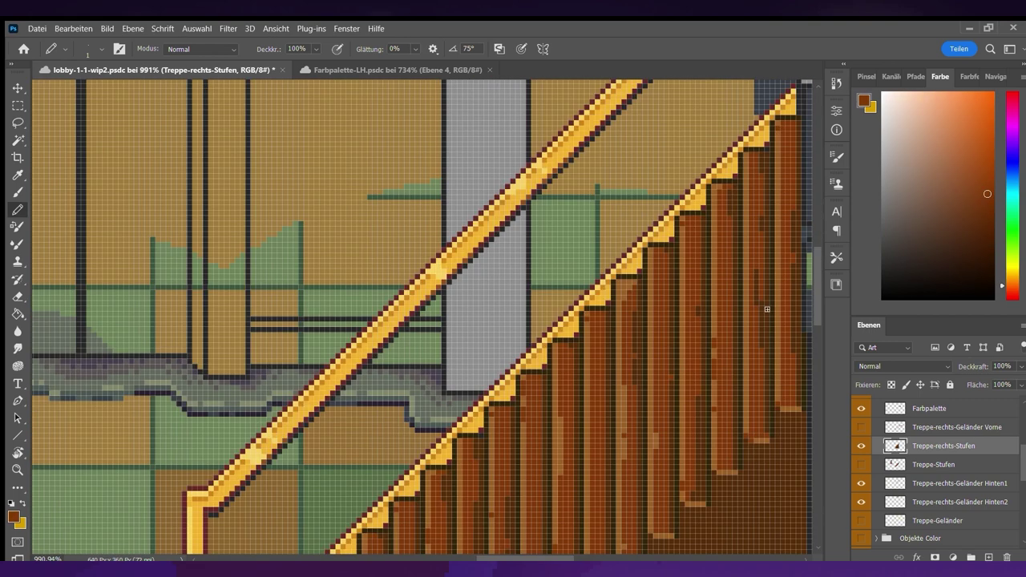
{"action": "scroll", "coordinate": [737, 299], "scroll_direction": "down", "scroll_amount": 3}
{"action": "scroll", "coordinate": [652, 396], "scroll_direction": "up", "scroll_amount": 3}
{"action": "scroll", "coordinate": [652, 396], "scroll_direction": "down", "scroll_amount": 2}
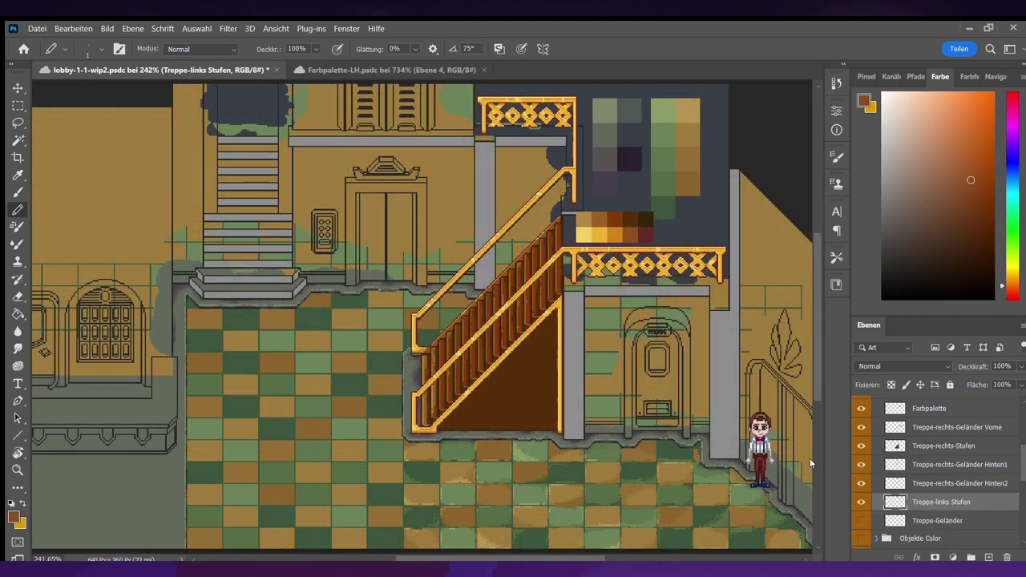
Sample the left stair step's brown and the dark brown for its shadow
{"action": "scroll", "coordinate": [180, 284], "scroll_direction": "up", "scroll_amount": 5}
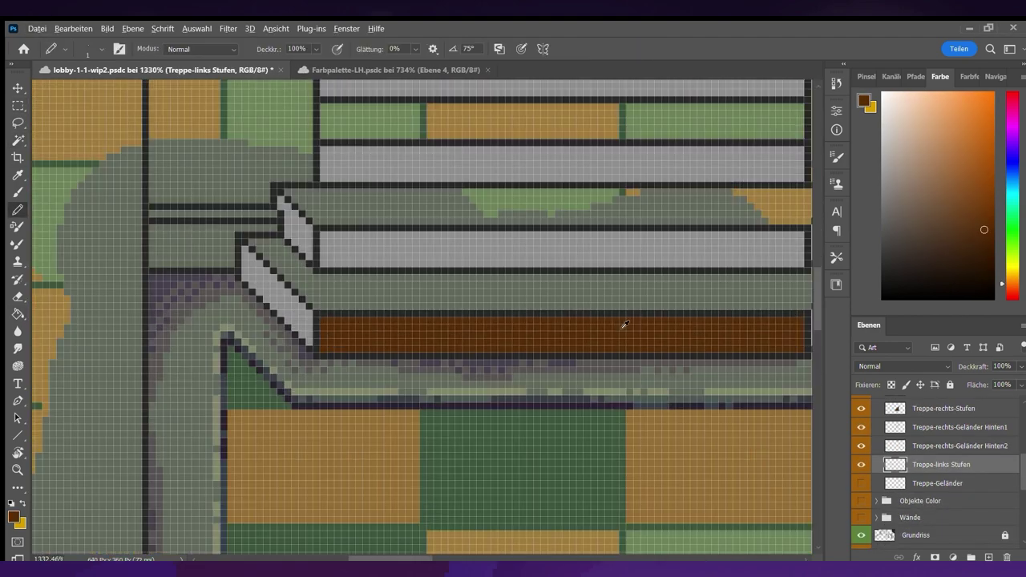
{"action": "scroll", "coordinate": [210, 313], "scroll_direction": "down", "scroll_amount": 1}
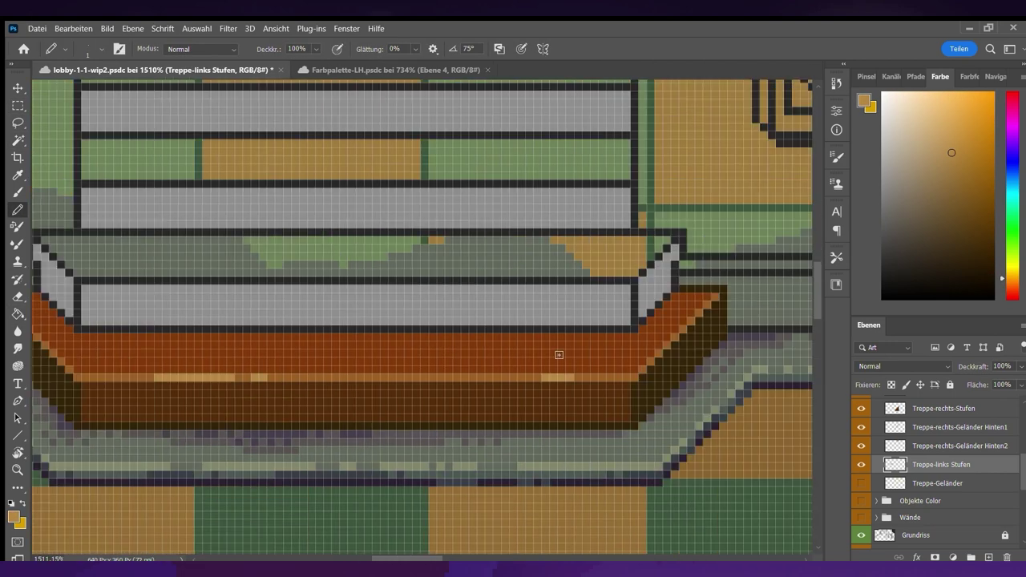
{"action": "left_click", "coordinate": [559, 355], "text": "alt"}
{"action": "scroll", "coordinate": [559, 354], "scroll_direction": "down", "scroll_amount": 8}
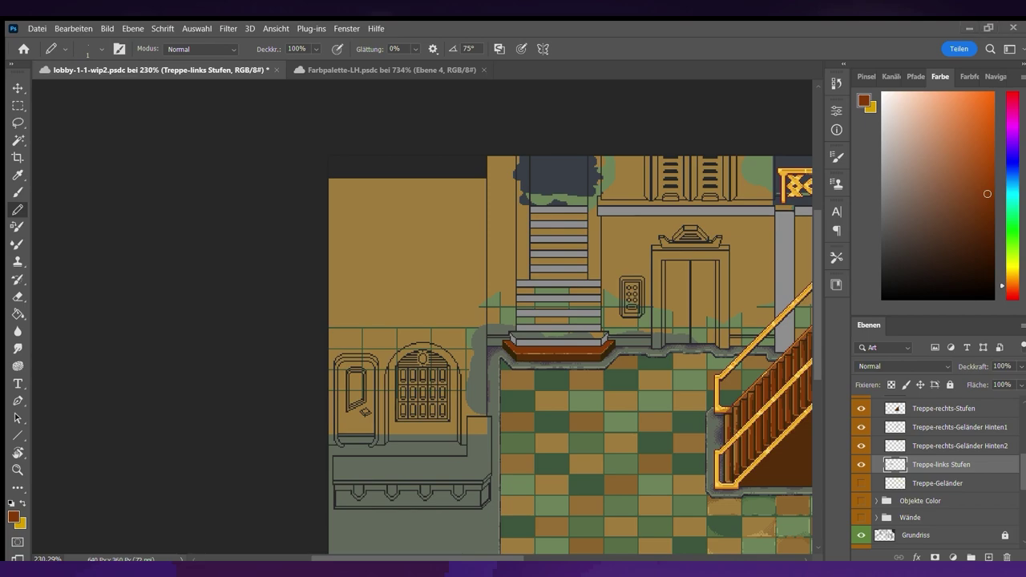
{"action": "scroll", "coordinate": [559, 355], "scroll_direction": "up", "scroll_amount": 5}
{"action": "scroll", "coordinate": [502, 410], "scroll_direction": "down", "scroll_amount": 4}
{"action": "left_click", "coordinate": [503, 410], "text": "alt"}
{"action": "scroll", "coordinate": [503, 410], "scroll_direction": "up", "scroll_amount": 8}
{"action": "scroll", "coordinate": [184, 276], "scroll_direction": "right", "scroll_amount": 2}
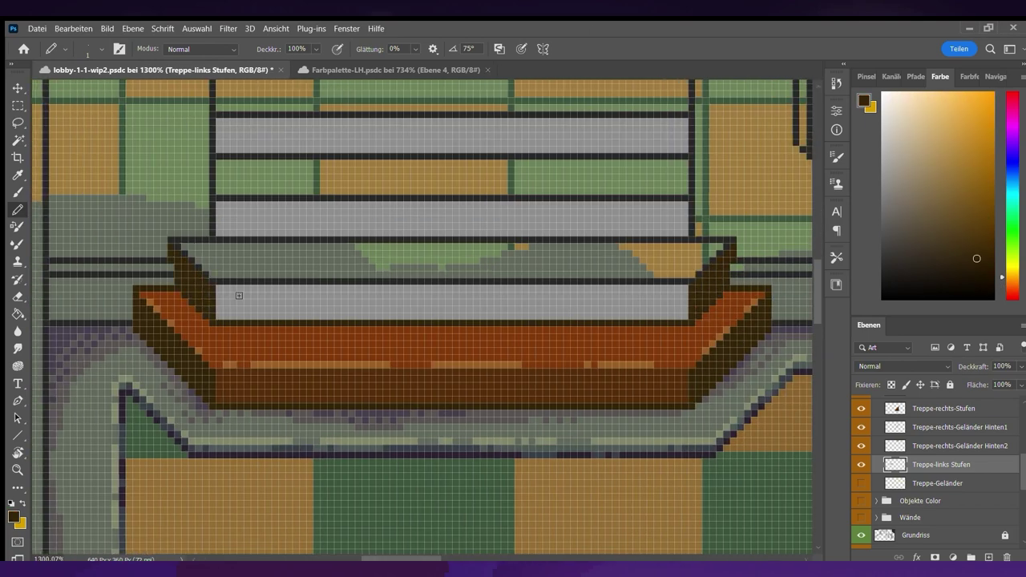
Fill the grey stripes between and above the stair sides with dark brown, closing the step's right edge
{"action": "left_click", "coordinate": [298, 302]}
{"action": "key", "text": "alt+BackSpace"}
{"action": "key", "text": "ctrl+d"}
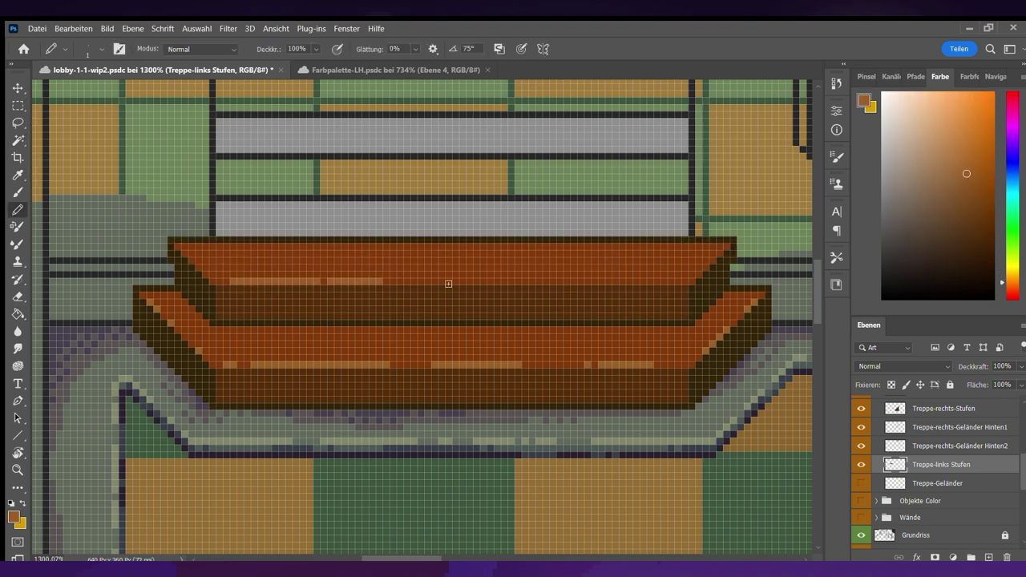
{"action": "scroll", "coordinate": [340, 287], "scroll_direction": "down", "scroll_amount": 10}
{"action": "scroll", "coordinate": [370, 287], "scroll_direction": "up", "scroll_amount": 8}
{"action": "key", "text": "m"}
{"action": "key", "text": "alt+BackSpace"}
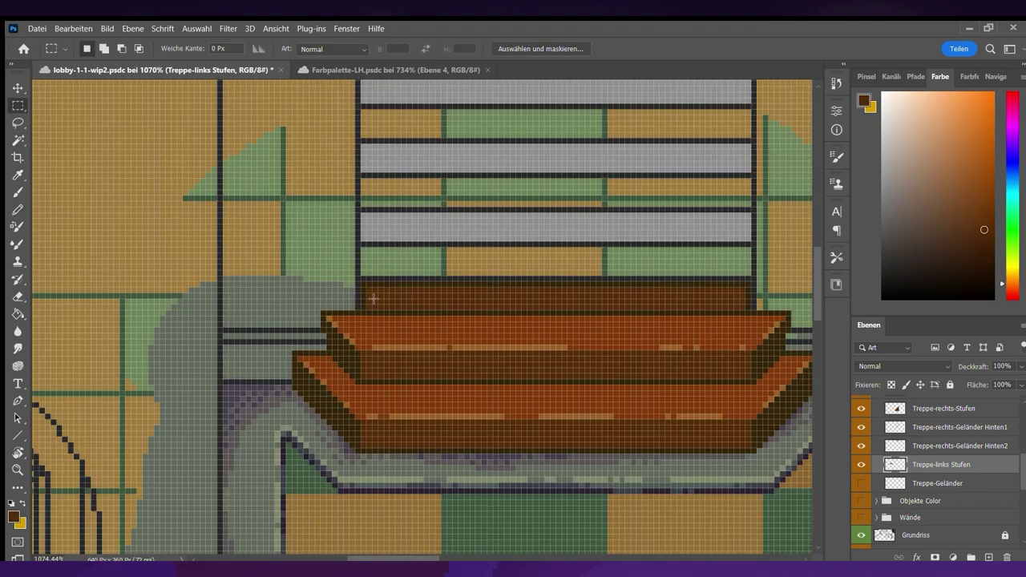
{"action": "left_click", "coordinate": [748, 283], "text": "shift"}
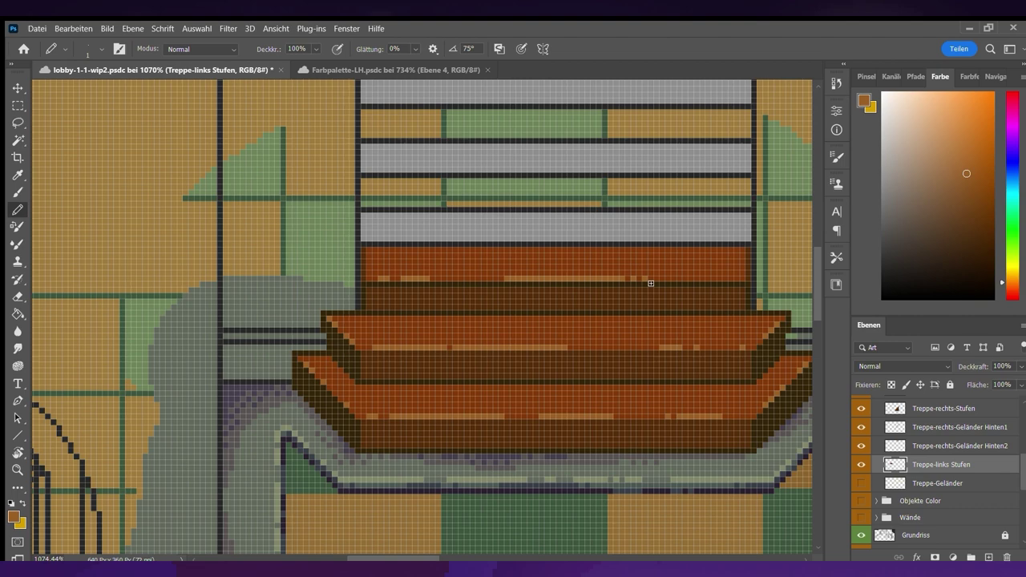
Re-sample the dark brown from the stair treads
{"action": "scroll", "coordinate": [639, 283], "scroll_direction": "down", "scroll_amount": 6}
{"action": "scroll", "coordinate": [401, 336], "scroll_direction": "up", "scroll_amount": 5}
{"action": "scroll", "coordinate": [530, 369], "scroll_direction": "down", "scroll_amount": 1}
{"action": "key", "text": "e"}
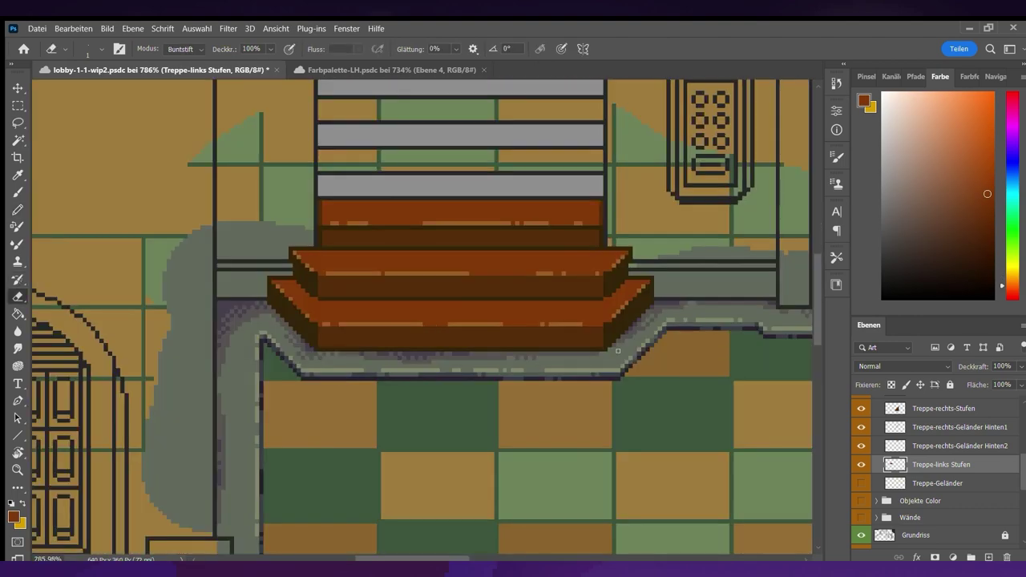
{"action": "scroll", "coordinate": [531, 369], "scroll_direction": "down", "scroll_amount": 2}
{"action": "scroll", "coordinate": [348, 487], "scroll_direction": "up", "scroll_amount": 4}
{"action": "left_click", "coordinate": [337, 378], "text": "alt"}
Copy the selected upper treads to a new layer and nudge it upward
{"action": "key", "text": "m"}
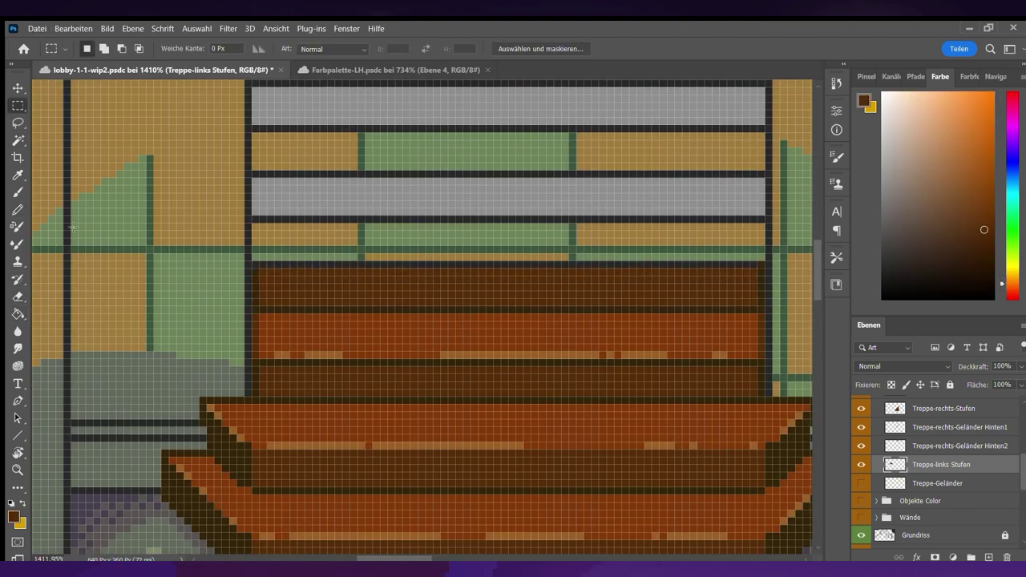
{"action": "scroll", "coordinate": [264, 234], "scroll_direction": "down", "scroll_amount": 5}
{"action": "scroll", "coordinate": [293, 307], "scroll_direction": "down", "scroll_amount": 2}
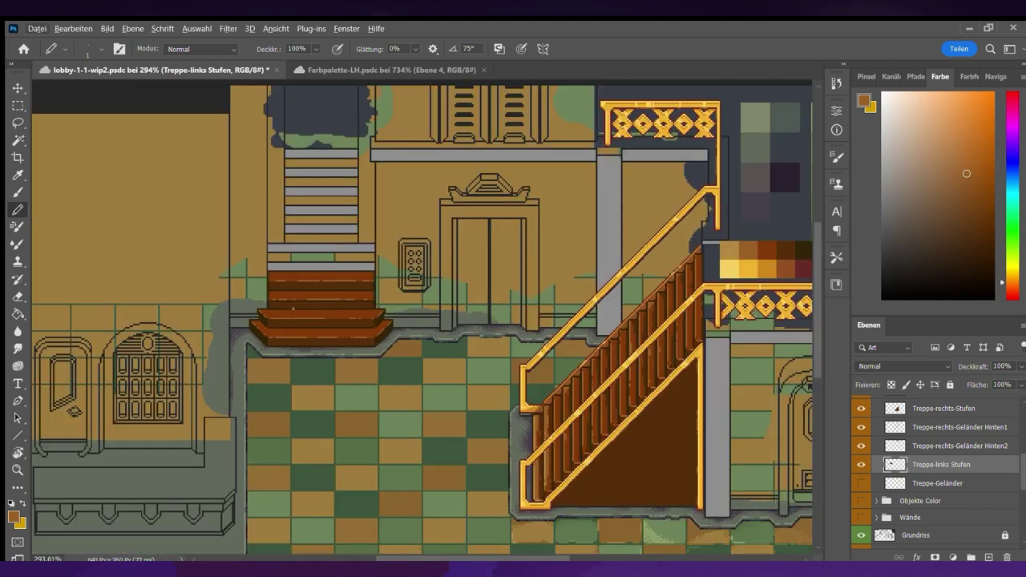
{"action": "scroll", "coordinate": [293, 307], "scroll_direction": "up", "scroll_amount": 4}
{"action": "scroll", "coordinate": [293, 307], "scroll_direction": "down", "scroll_amount": 1}
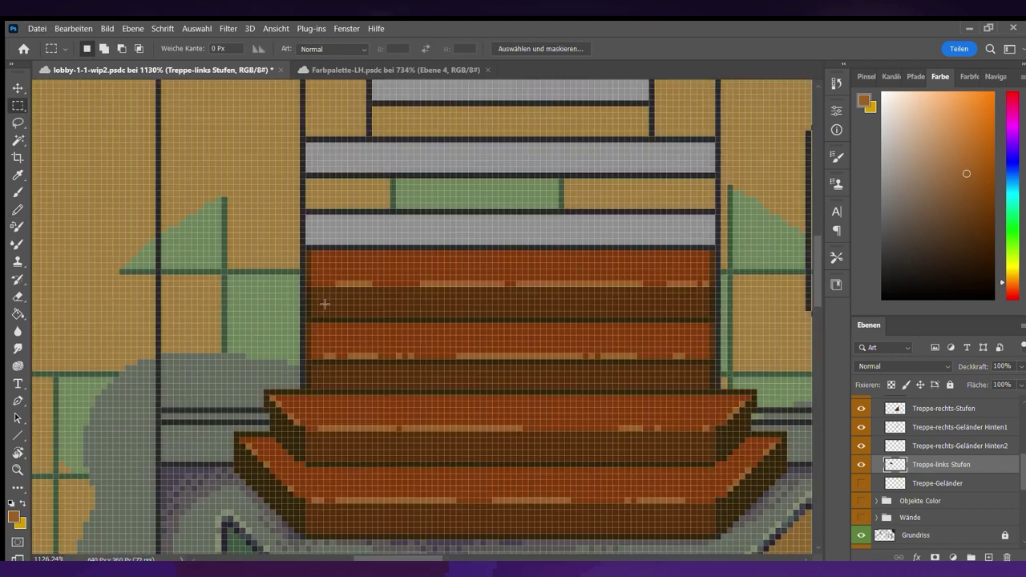
{"action": "scroll", "coordinate": [264, 337], "scroll_direction": "up", "scroll_amount": 2}
{"action": "scroll", "coordinate": [265, 337], "scroll_direction": "down", "scroll_amount": 6}
{"action": "scroll", "coordinate": [389, 319], "scroll_direction": "up", "scroll_amount": 6}
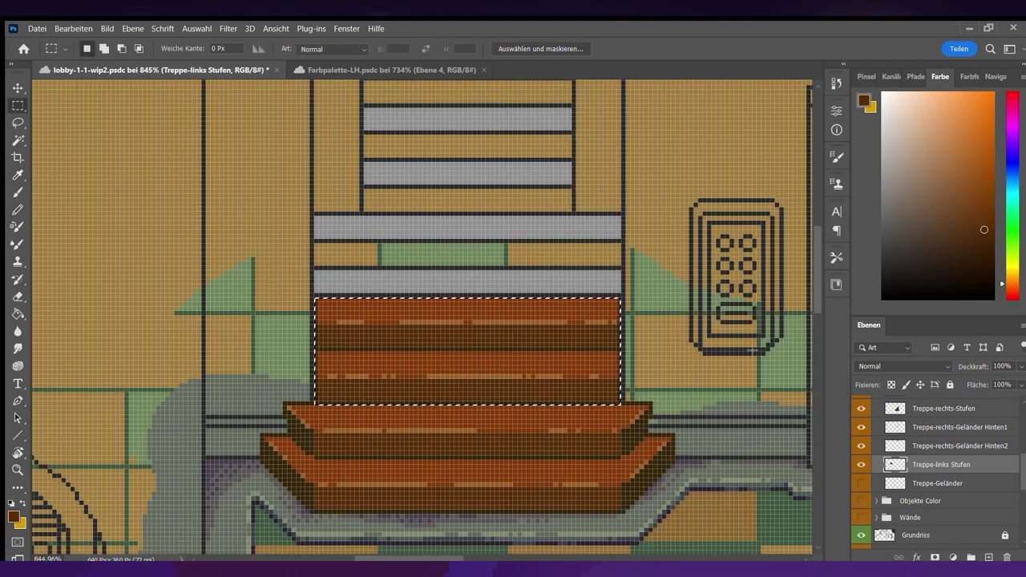
{"action": "key", "text": "ctrl+j"}
{"action": "key", "text": "v"}
{"action": "key", "text": "shift+Up"}
{"action": "scroll", "coordinate": [620, 193], "scroll_direction": "down", "scroll_amount": 2}
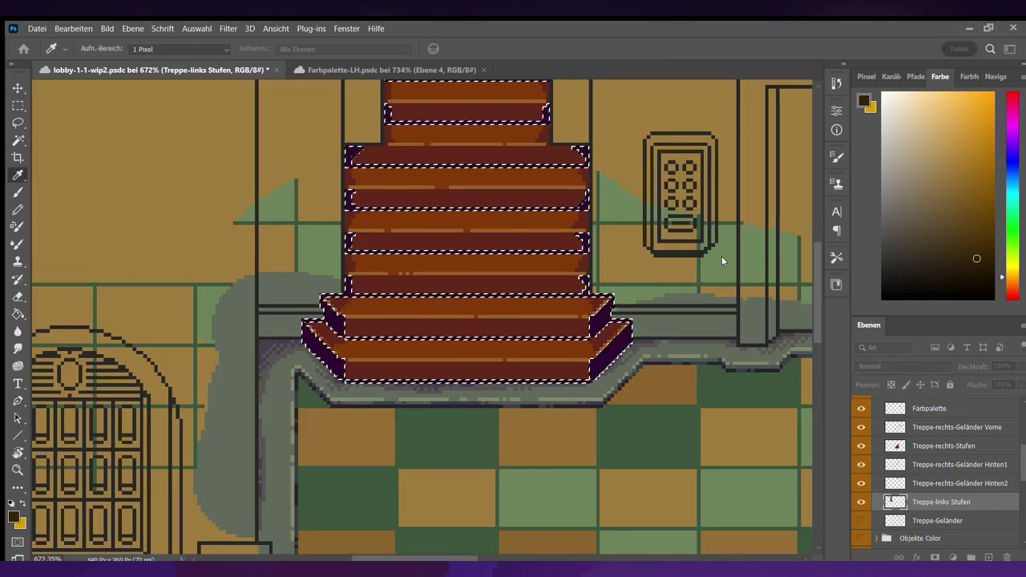
With the Paint Bucket, sample the stairs' red-brown and the dark purple shading colour
{"action": "left_click", "coordinate": [16, 313]}
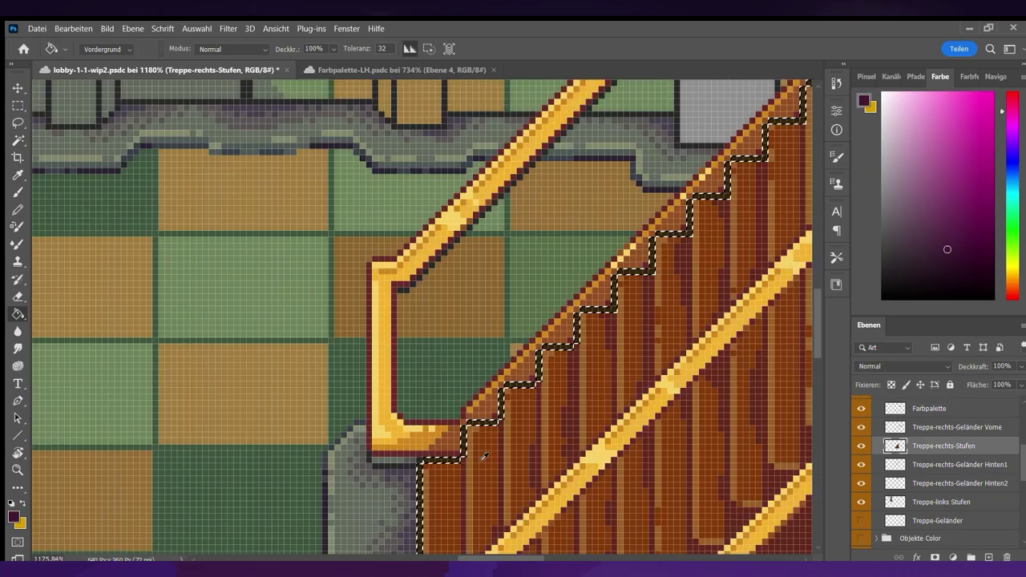
{"action": "scroll", "coordinate": [519, 413], "scroll_direction": "up", "scroll_amount": 4}
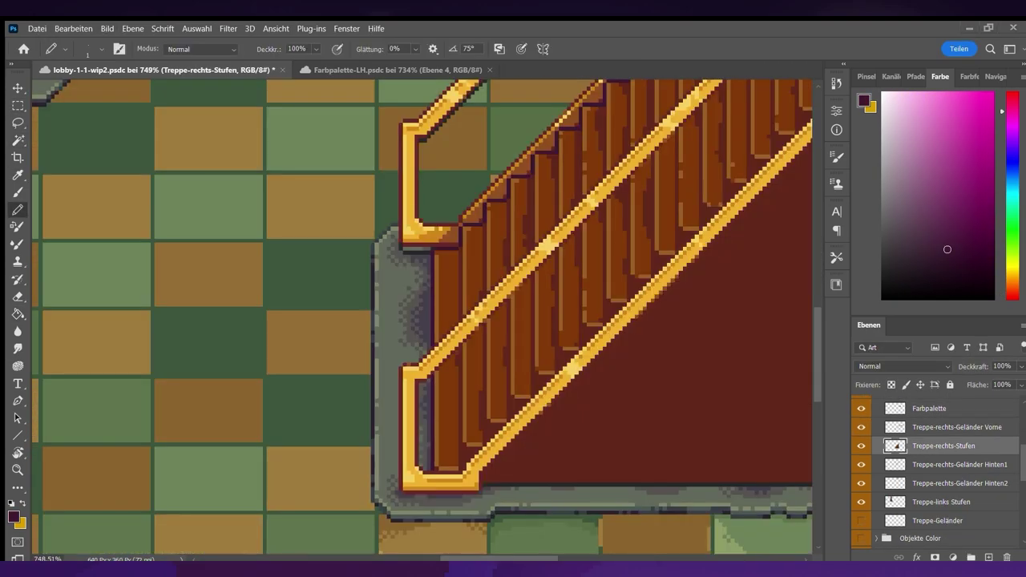
{"action": "scroll", "coordinate": [458, 470], "scroll_direction": "up", "scroll_amount": 4}
{"action": "scroll", "coordinate": [458, 470], "scroll_direction": "down", "scroll_amount": 2}
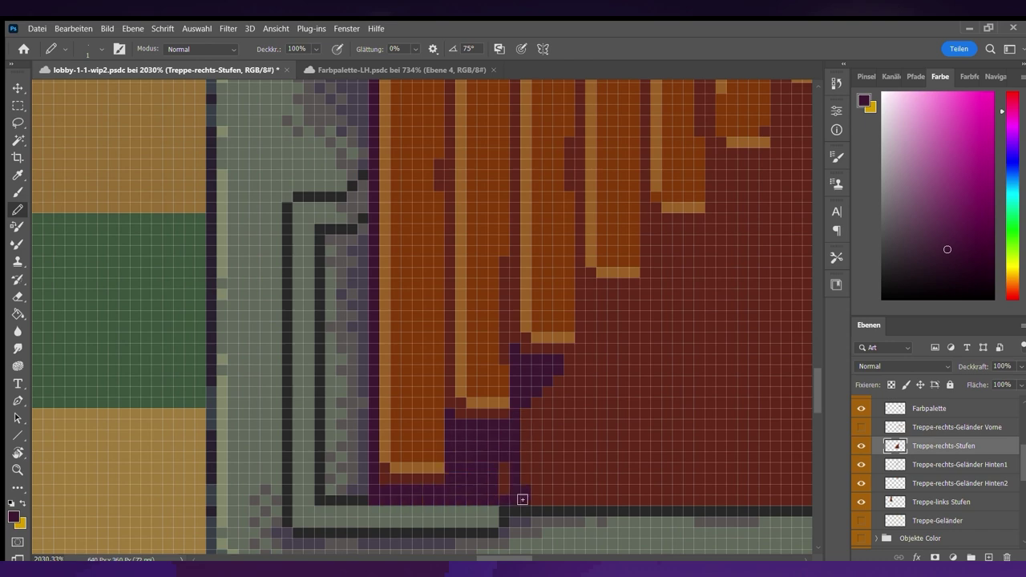
{"action": "scroll", "coordinate": [561, 449], "scroll_direction": "down", "scroll_amount": 3}
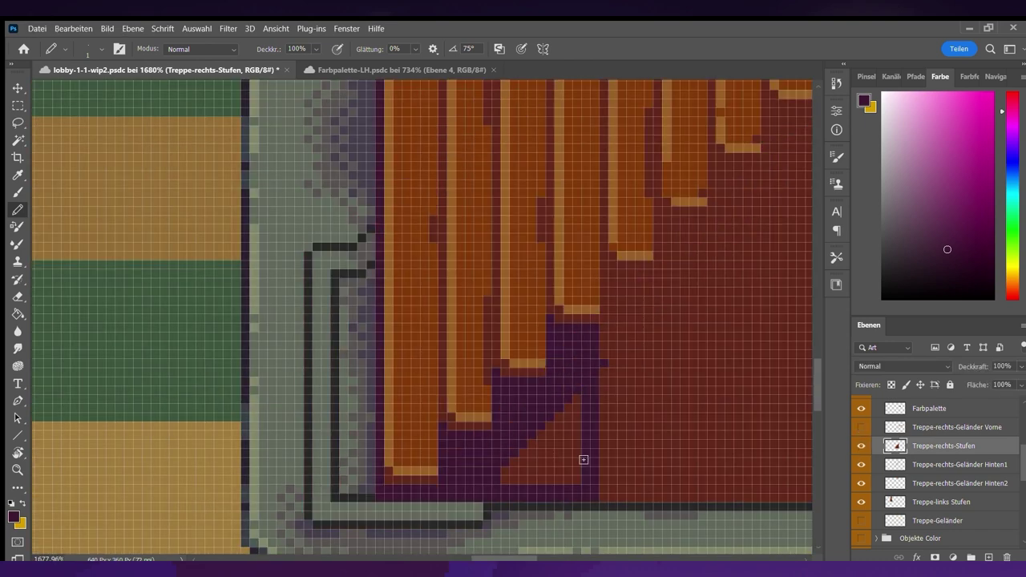
{"action": "left_click", "coordinate": [684, 405], "text": "alt"}
{"action": "scroll", "coordinate": [684, 405], "scroll_direction": "down", "scroll_amount": 2}
{"action": "scroll", "coordinate": [684, 405], "scroll_direction": "down", "scroll_amount": 3}
{"action": "left_click", "coordinate": [633, 461], "text": "alt"}
{"action": "scroll", "coordinate": [603, 470], "scroll_direction": "up", "scroll_amount": 6}
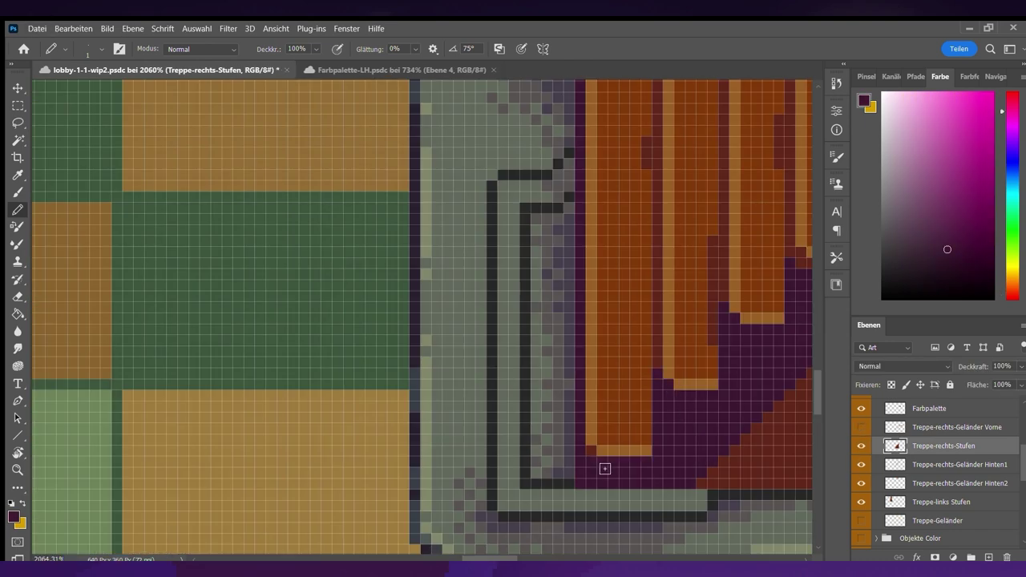
{"action": "key", "text": "l"}
{"action": "scroll", "coordinate": [393, 273], "scroll_direction": "down", "scroll_amount": 4}
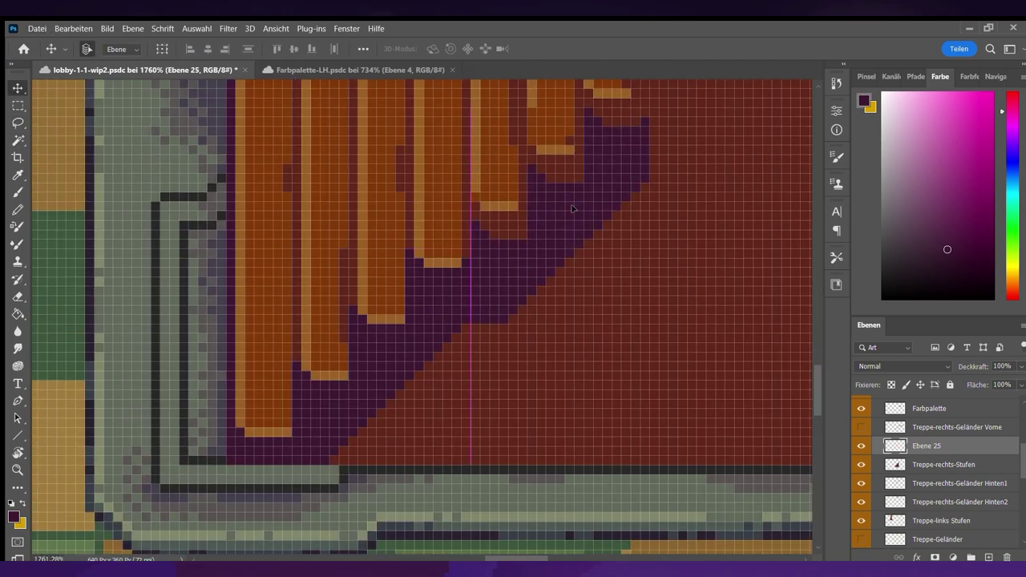
{"action": "scroll", "coordinate": [517, 405], "scroll_direction": "down", "scroll_amount": 3}
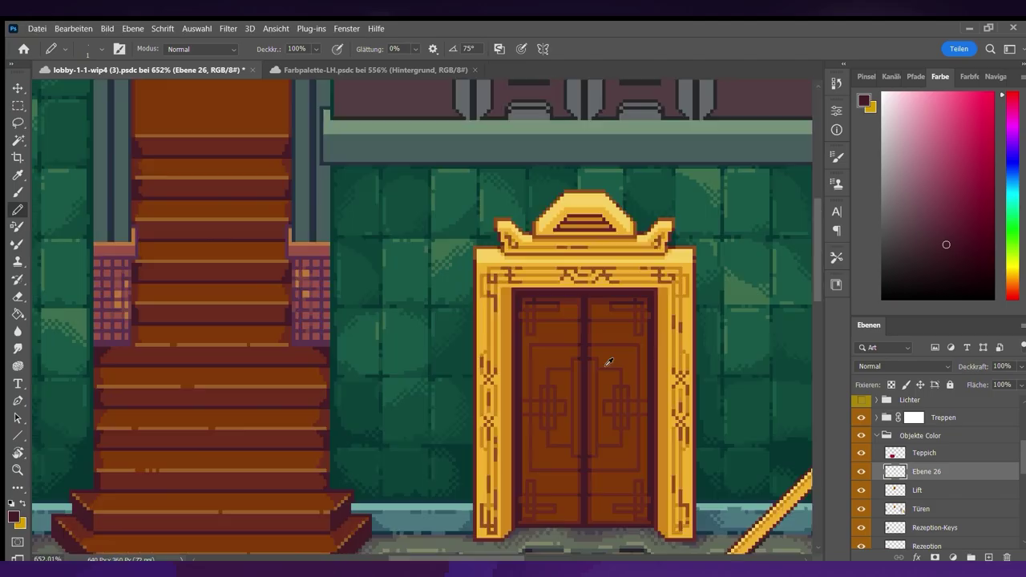
Sample the door's brown-orange colour and make the Arcade layer active for pencil drawing
{"action": "left_click", "coordinate": [609, 363], "text": "alt"}
{"action": "scroll", "coordinate": [609, 362], "scroll_direction": "up", "scroll_amount": 5}
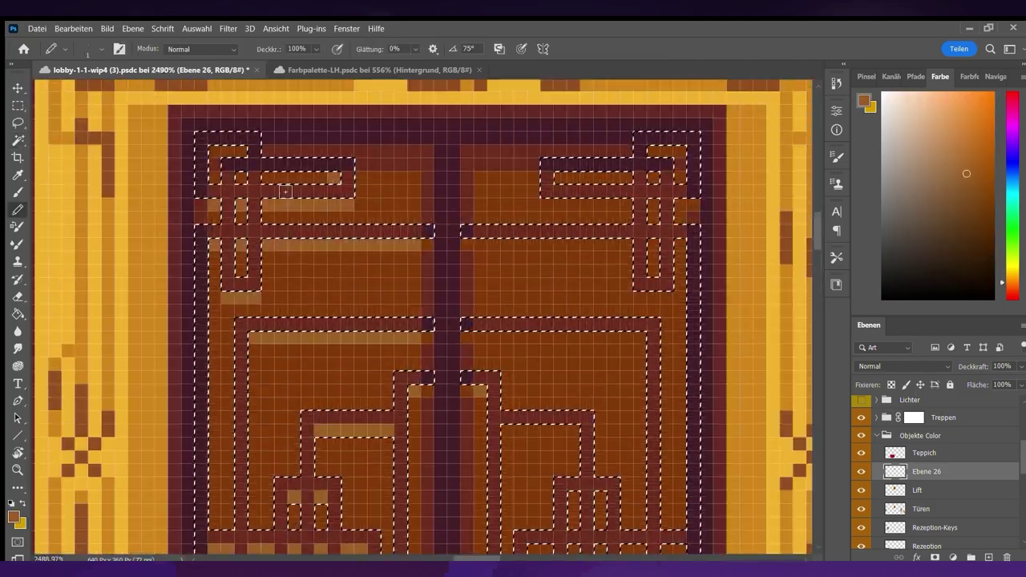
{"action": "scroll", "coordinate": [285, 192], "scroll_direction": "down", "scroll_amount": 6}
{"action": "scroll", "coordinate": [503, 315], "scroll_direction": "down", "scroll_amount": 3}
{"action": "key", "text": "v"}
{"action": "scroll", "coordinate": [634, 369], "scroll_direction": "up", "scroll_amount": 7}
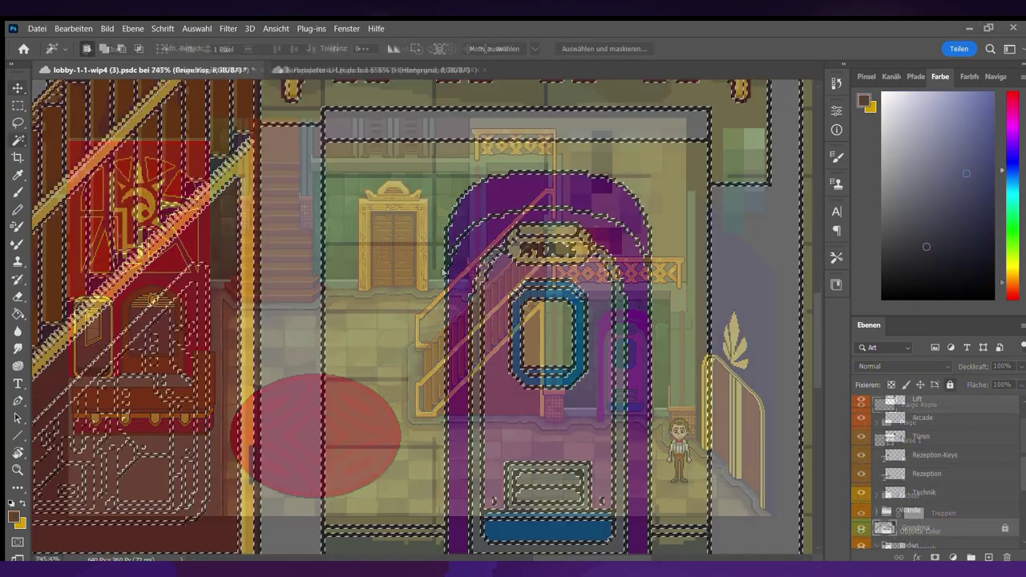
{"action": "left_click", "coordinate": [473, 153], "text": "ctrl"}
{"action": "key", "text": "b"}
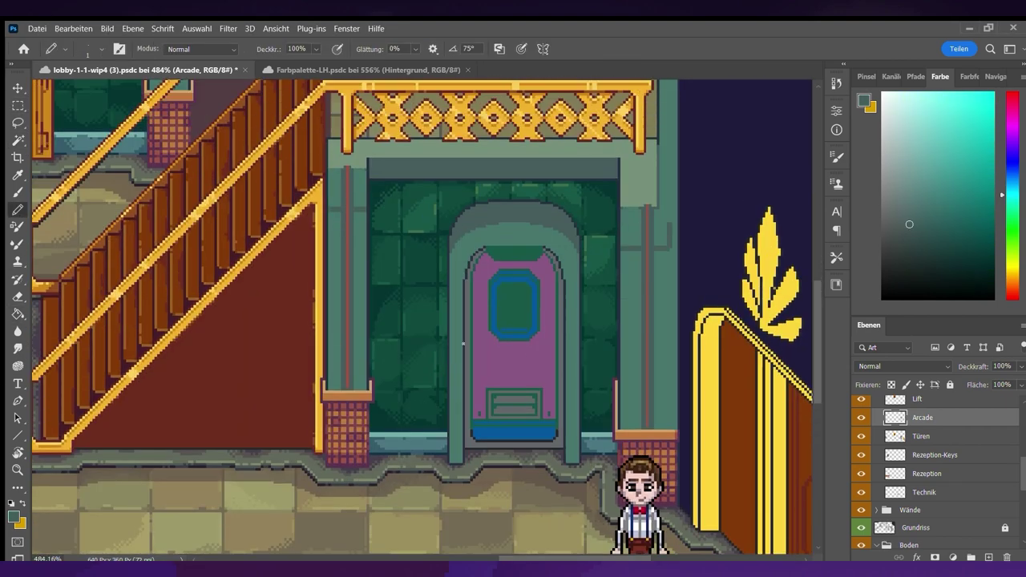
Sample the dark grey outline colour and the grey-green of the door frame
{"action": "scroll", "coordinate": [581, 201], "scroll_direction": "up", "scroll_amount": 5}
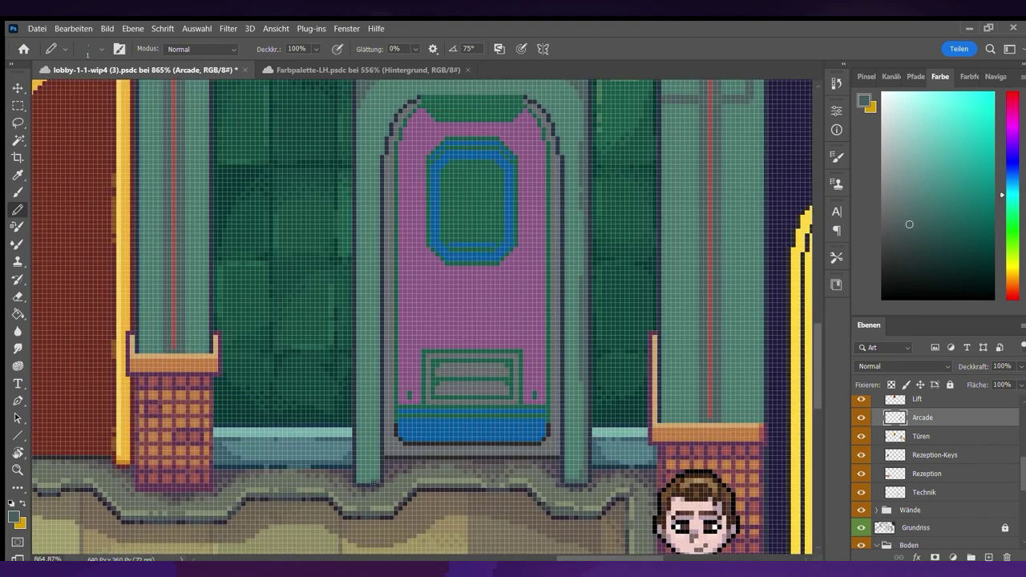
{"action": "scroll", "coordinate": [374, 484], "scroll_direction": "down", "scroll_amount": 6}
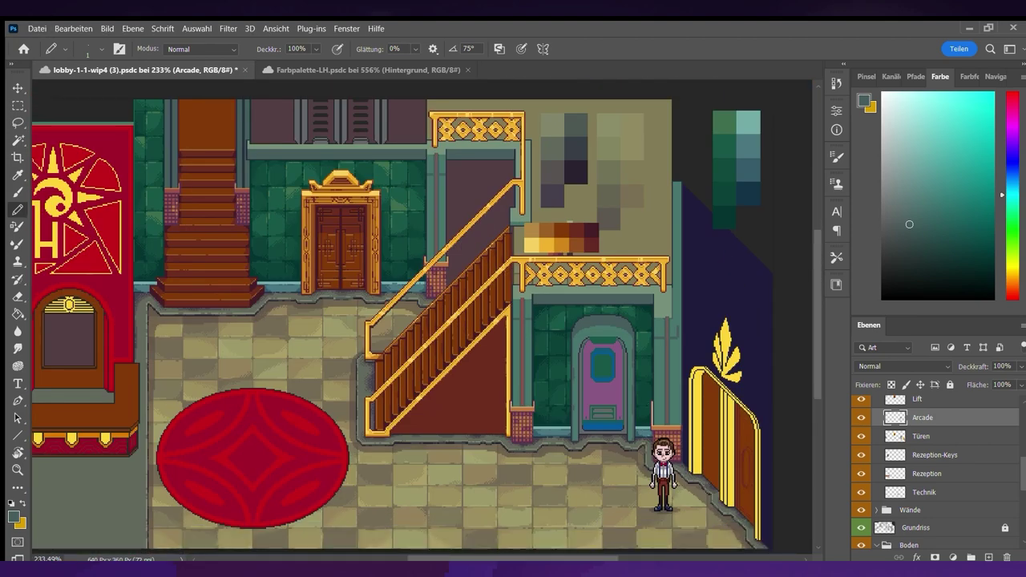
{"action": "scroll", "coordinate": [603, 377], "scroll_direction": "up", "scroll_amount": 8}
{"action": "left_click", "coordinate": [612, 166], "text": "alt"}
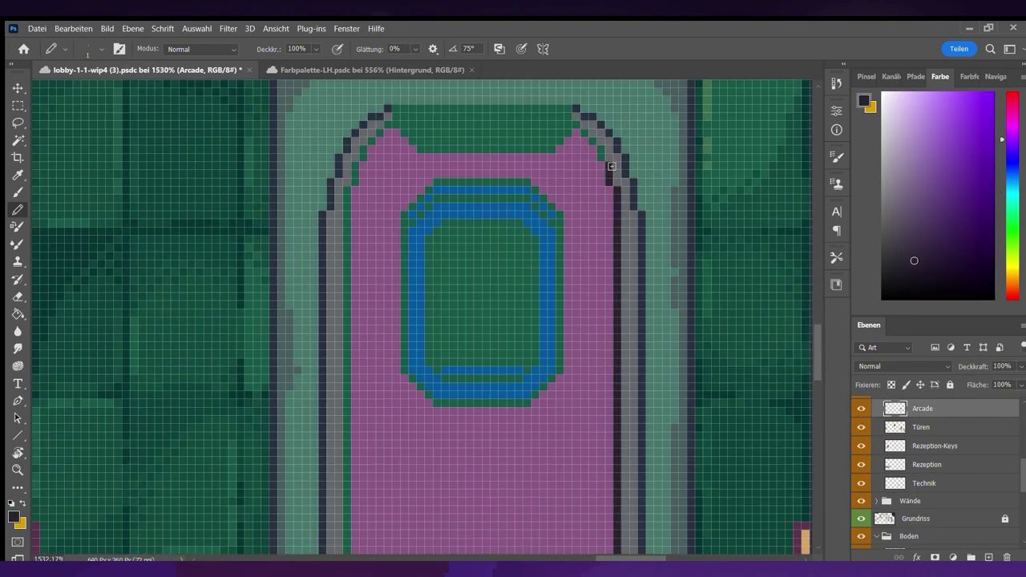
{"action": "scroll", "coordinate": [503, 421], "scroll_direction": "down", "scroll_amount": 4}
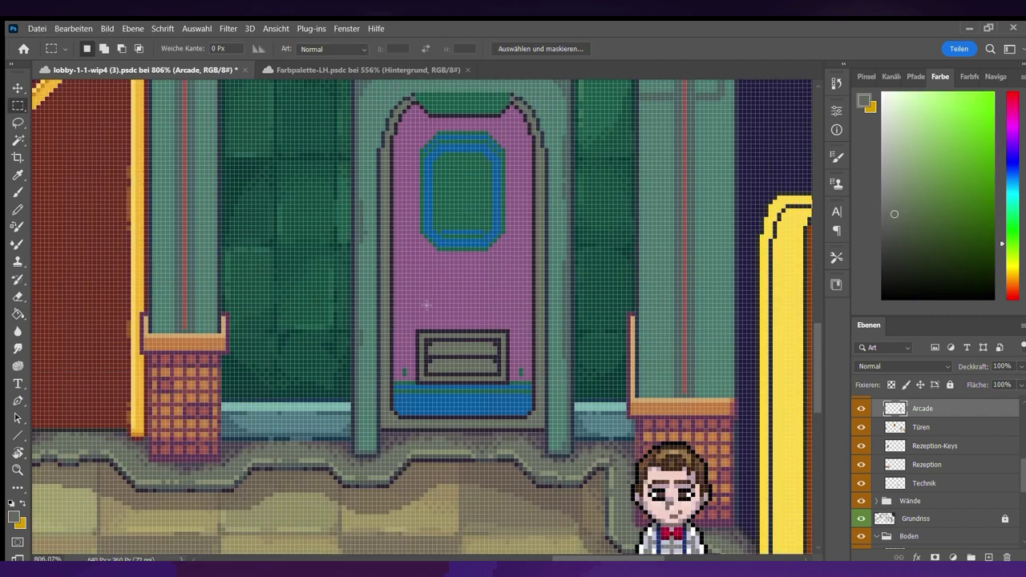
{"action": "scroll", "coordinate": [562, 449], "scroll_direction": "up", "scroll_amount": 2}
{"action": "left_click", "coordinate": [630, 489], "text": "alt"}
Clear the grate selection and draw an olive row along the top of the door grate
{"action": "scroll", "coordinate": [556, 449], "scroll_direction": "up", "scroll_amount": 3}
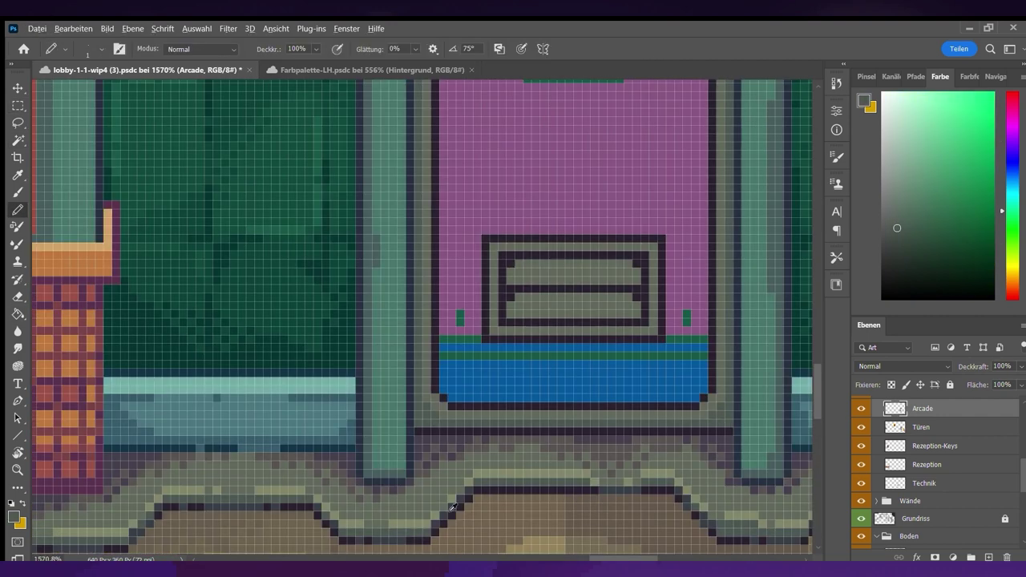
{"action": "scroll", "coordinate": [562, 241], "scroll_direction": "down", "scroll_amount": 2}
{"action": "scroll", "coordinate": [735, 217], "scroll_direction": "down", "scroll_amount": 4}
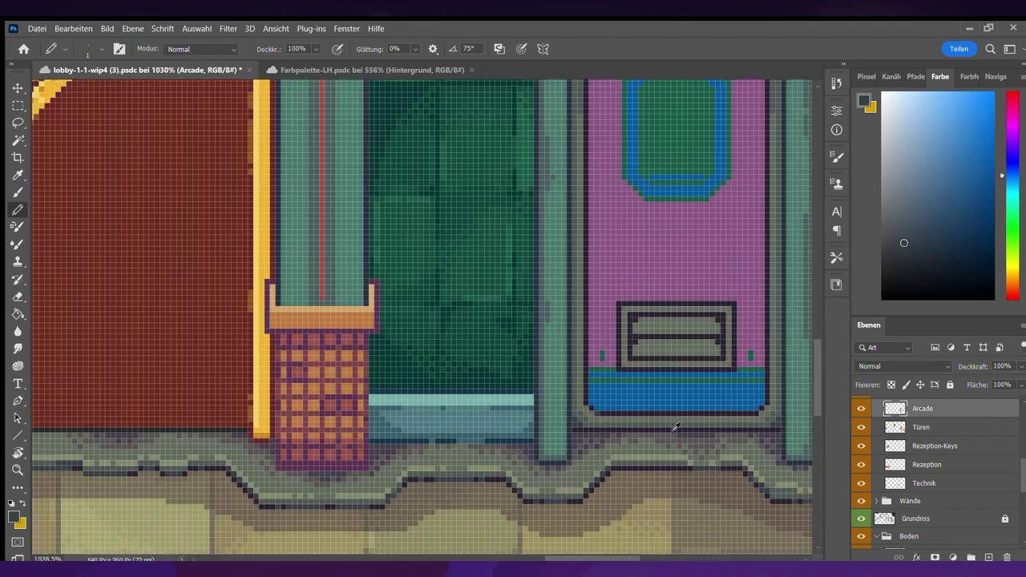
{"action": "scroll", "coordinate": [606, 428], "scroll_direction": "up", "scroll_amount": 3}
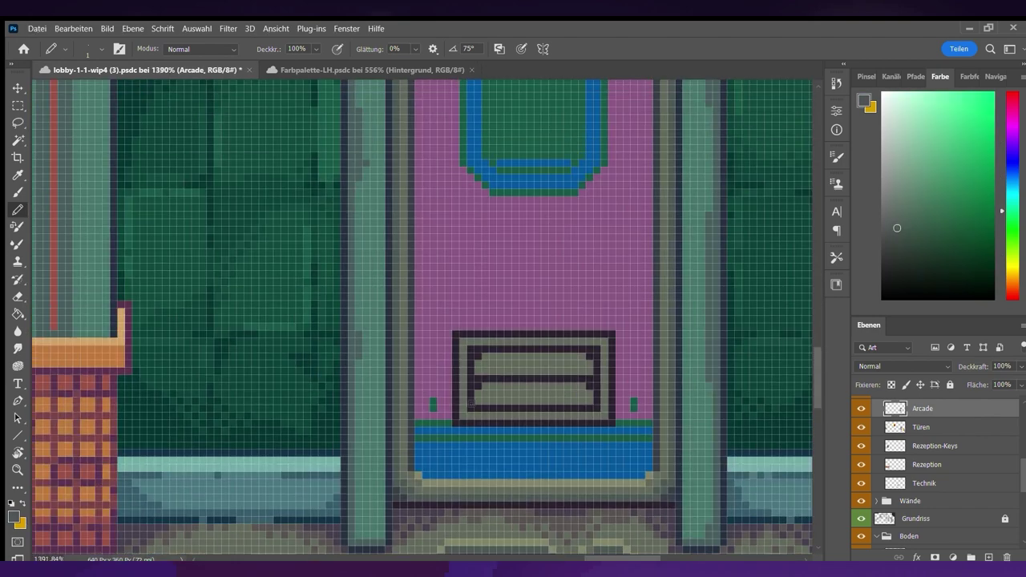
{"action": "left_click", "coordinate": [612, 366], "text": "alt"}
{"action": "key", "text": "ctrl+d"}
{"action": "left_click", "coordinate": [471, 490], "text": "alt"}
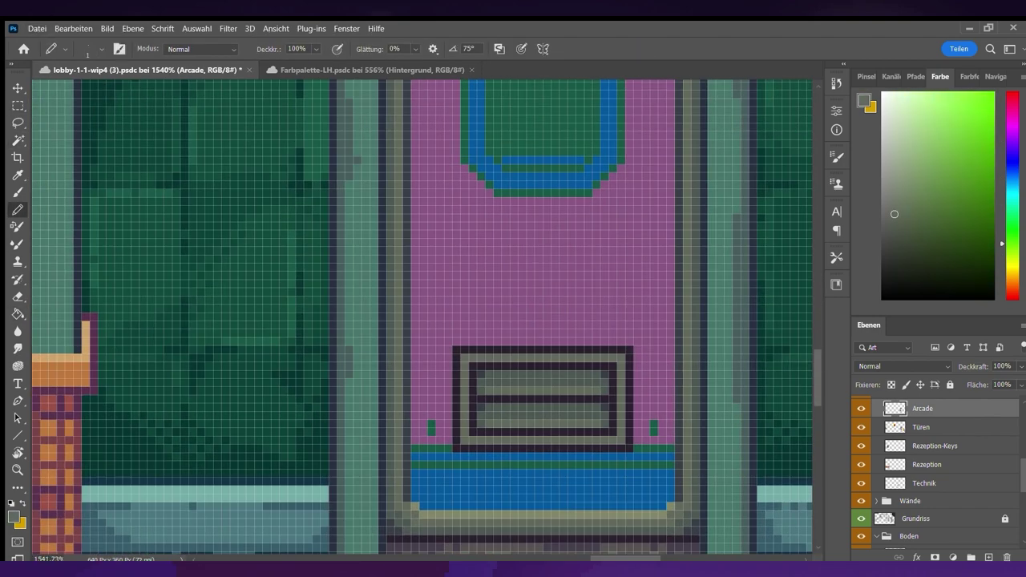
{"action": "left_click", "coordinate": [552, 415], "text": "alt"}
{"action": "left_click_drag", "start_coordinate": [460, 350], "coordinate": [598, 358]}
Resample the dark purple and olive tones from the grate and door artwork
{"action": "scroll", "coordinate": [598, 359], "scroll_direction": "up", "scroll_amount": 1}
{"action": "scroll", "coordinate": [584, 343], "scroll_direction": "down", "scroll_amount": 3}
{"action": "left_click", "coordinate": [561, 296], "text": "alt"}
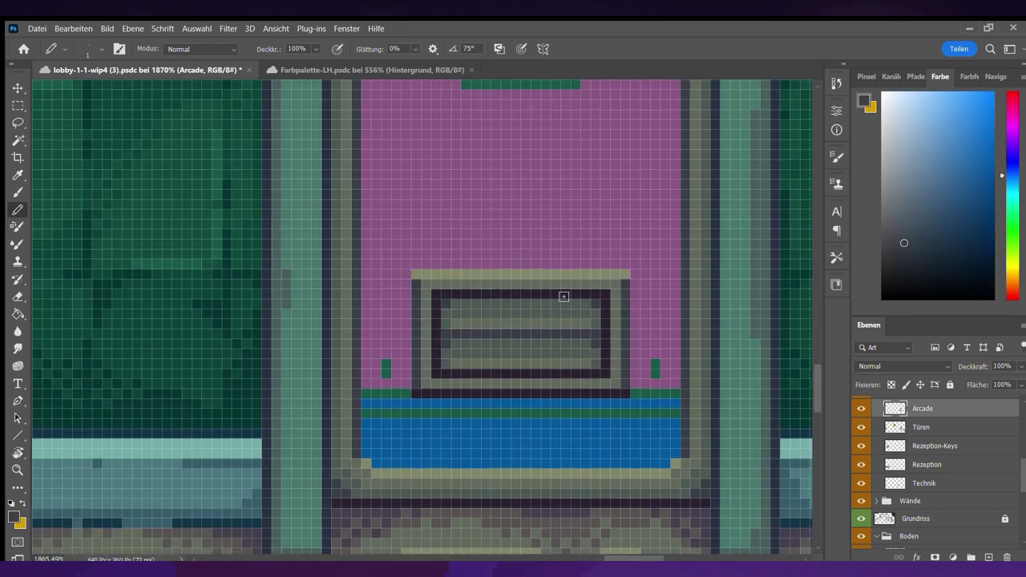
{"action": "left_click", "coordinate": [569, 279], "text": "alt"}
{"action": "scroll", "coordinate": [495, 354], "scroll_direction": "down", "scroll_amount": 3}
{"action": "left_click", "coordinate": [495, 354], "text": "alt"}
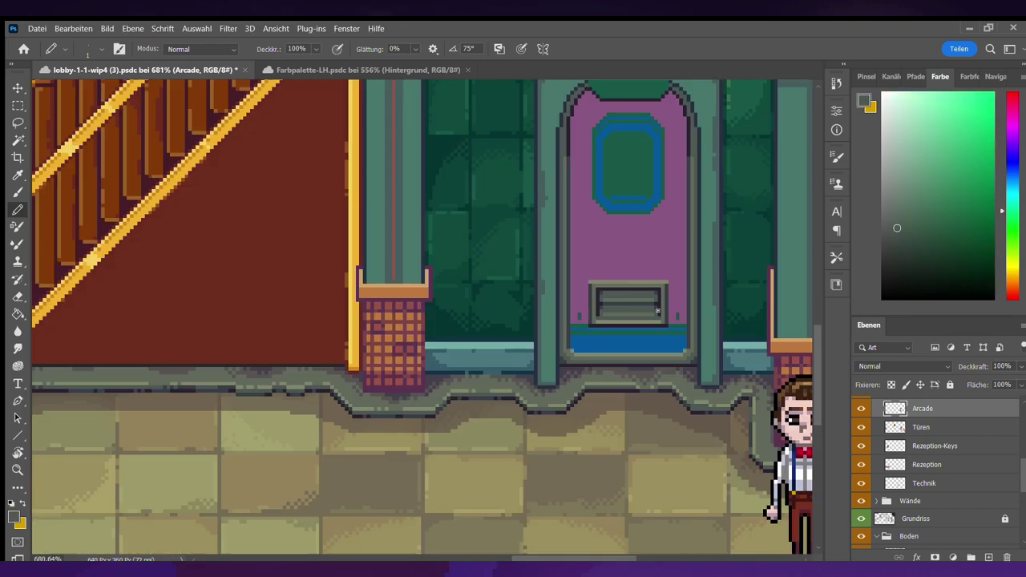
{"action": "scroll", "coordinate": [495, 354], "scroll_direction": "up", "scroll_amount": 3}
{"action": "left_click", "coordinate": [494, 353], "text": "alt"}
{"action": "scroll", "coordinate": [494, 354], "scroll_direction": "down", "scroll_amount": 3}
{"action": "left_click", "coordinate": [495, 354], "text": "alt"}
Pick the dark, grate and dark blue colours from around the arcade door
{"action": "scroll", "coordinate": [574, 460], "scroll_direction": "up", "scroll_amount": 1}
{"action": "left_click", "coordinate": [574, 460], "text": "alt"}
{"action": "scroll", "coordinate": [591, 376], "scroll_direction": "up", "scroll_amount": 3}
{"action": "left_click", "coordinate": [592, 377], "text": "alt"}
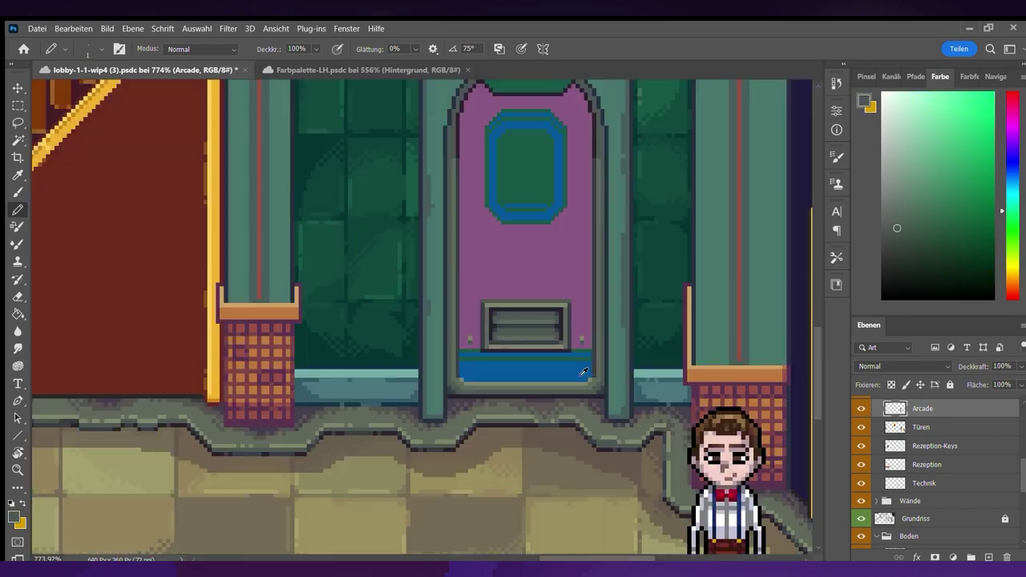
{"action": "scroll", "coordinate": [443, 189], "scroll_direction": "down", "scroll_amount": 1}
{"action": "left_click", "coordinate": [443, 189], "text": "alt"}
{"action": "scroll", "coordinate": [729, 346], "scroll_direction": "up", "scroll_amount": 3}
{"action": "left_click", "coordinate": [729, 346], "text": "alt"}
{"action": "scroll", "coordinate": [729, 346], "scroll_direction": "down", "scroll_amount": 3}
{"action": "left_click", "coordinate": [729, 345], "text": "alt"}
{"action": "scroll", "coordinate": [729, 346], "scroll_direction": "up", "scroll_amount": 3}
{"action": "left_click", "coordinate": [728, 346], "text": "alt"}
Select the blue strip at the door's base and sample colours from the grate
{"action": "scroll", "coordinate": [733, 295], "scroll_direction": "down", "scroll_amount": 2}
{"action": "scroll", "coordinate": [733, 295], "scroll_direction": "down", "scroll_amount": 3}
{"action": "scroll", "coordinate": [625, 393], "scroll_direction": "up", "scroll_amount": 4}
{"action": "left_click", "coordinate": [710, 374], "text": "alt"}
{"action": "left_click", "coordinate": [606, 391], "text": "alt"}
{"action": "left_click", "coordinate": [606, 391], "text": "alt"}
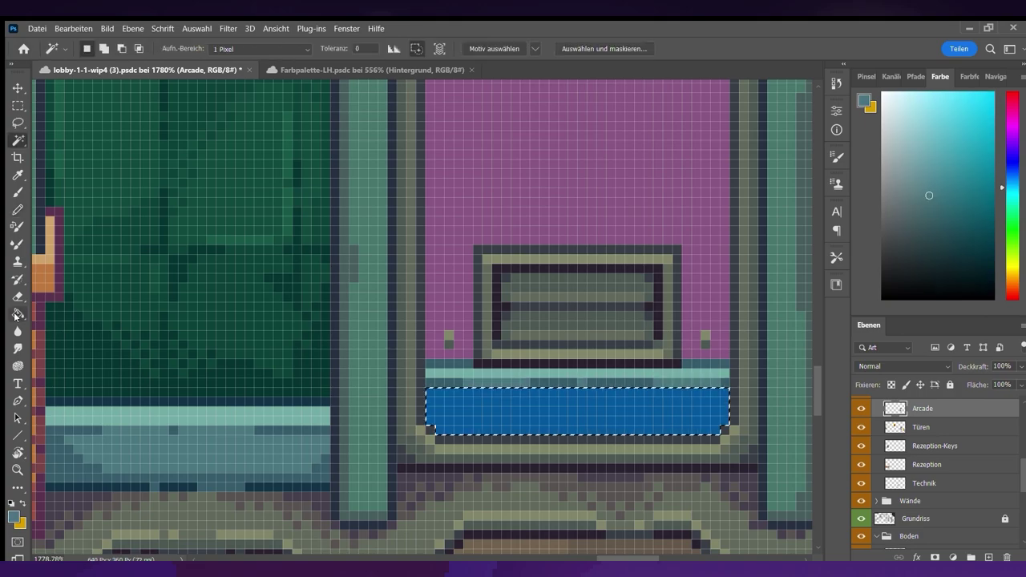
{"action": "scroll", "coordinate": [606, 391], "scroll_direction": "down", "scroll_amount": 3}
{"action": "scroll", "coordinate": [754, 362], "scroll_direction": "up", "scroll_amount": 4}
{"action": "left_click", "coordinate": [754, 361], "text": "alt"}
{"action": "left_click", "coordinate": [754, 362], "text": "alt"}
{"action": "scroll", "coordinate": [754, 361], "scroll_direction": "down", "scroll_amount": 2}
{"action": "left_click", "coordinate": [754, 361], "text": "alt"}
Sample the door's magenta and select the pink area of the arcade door
{"action": "scroll", "coordinate": [529, 555], "scroll_direction": "down", "scroll_amount": 2}
{"action": "left_click", "coordinate": [529, 555], "text": "alt"}
{"action": "scroll", "coordinate": [528, 555], "scroll_direction": "up", "scroll_amount": 2}
{"action": "scroll", "coordinate": [528, 555], "scroll_direction": "down", "scroll_amount": 2}
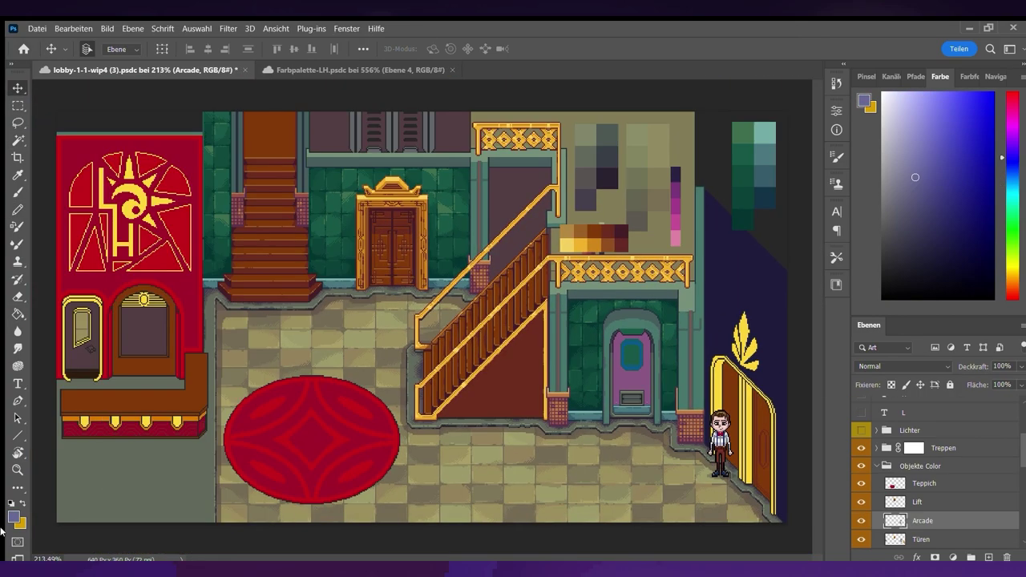
{"action": "scroll", "coordinate": [607, 385], "scroll_direction": "up", "scroll_amount": 3}
{"action": "left_click", "coordinate": [557, 377], "text": "alt"}
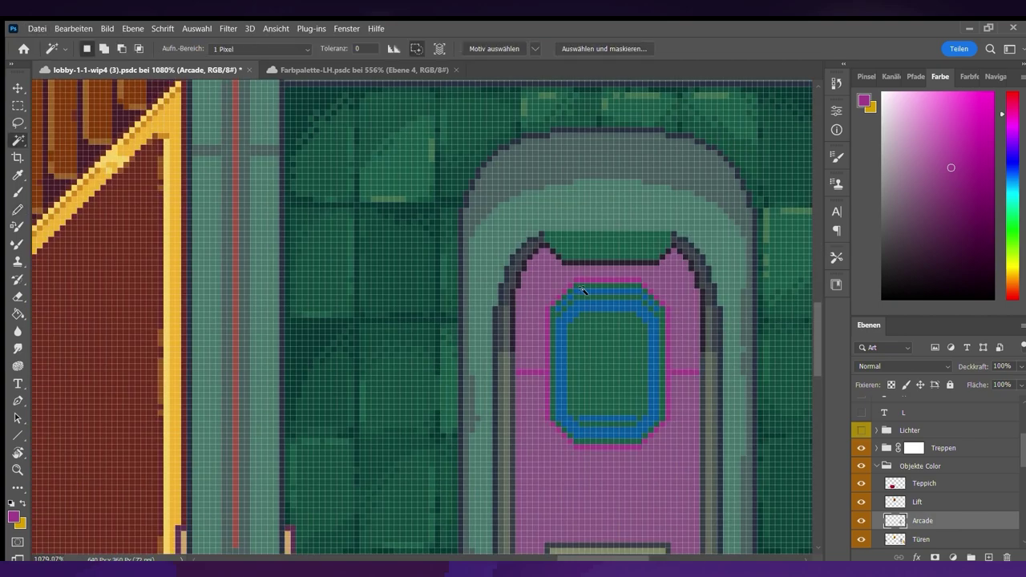
{"action": "left_click", "coordinate": [583, 291]}
{"action": "scroll", "coordinate": [583, 290], "scroll_direction": "down", "scroll_amount": 2}
{"action": "scroll", "coordinate": [671, 277], "scroll_direction": "up", "scroll_amount": 2}
Return to the Pencil and sample darker magenta and dark purple shades from the door
{"action": "key", "text": "b"}
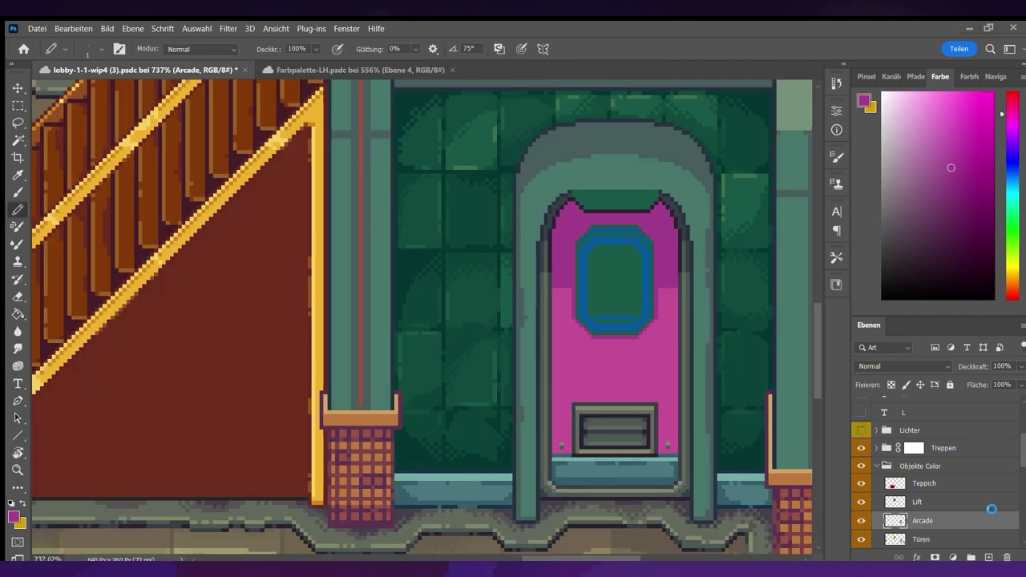
{"action": "scroll", "coordinate": [560, 289], "scroll_direction": "down", "scroll_amount": 2}
{"action": "scroll", "coordinate": [552, 330], "scroll_direction": "up", "scroll_amount": 3}
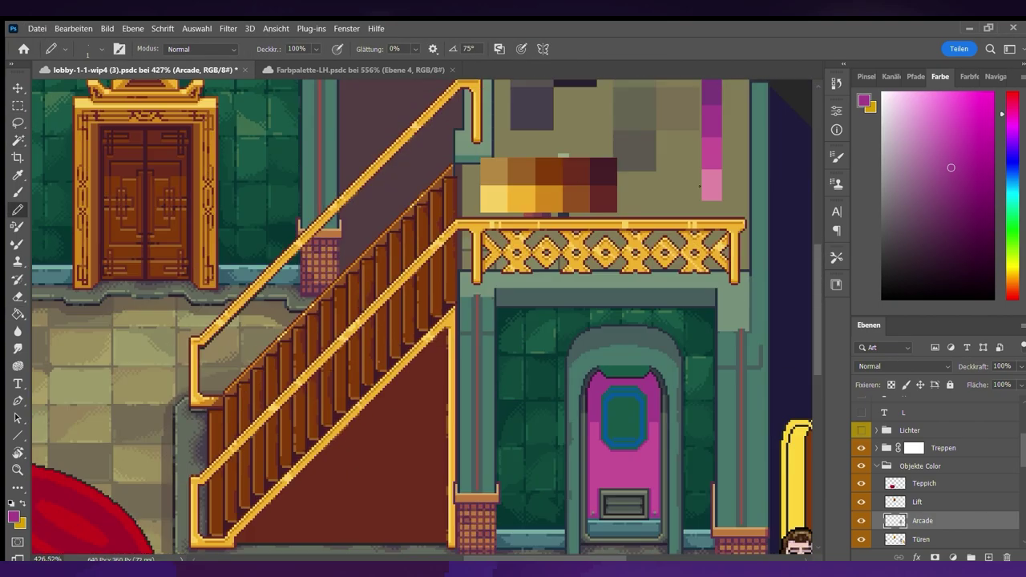
{"action": "left_click", "coordinate": [551, 331], "text": "alt"}
{"action": "scroll", "coordinate": [691, 345], "scroll_direction": "down", "scroll_amount": 2}
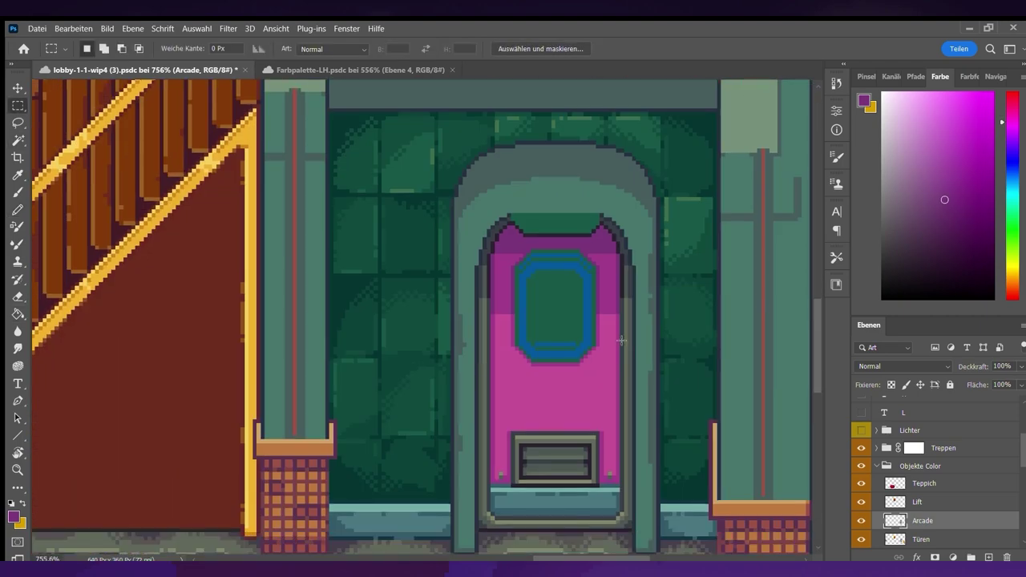
{"action": "left_click", "coordinate": [641, 425], "text": "alt"}
{"action": "scroll", "coordinate": [641, 425], "scroll_direction": "up", "scroll_amount": 4}
{"action": "scroll", "coordinate": [637, 552], "scroll_direction": "down", "scroll_amount": 2}
{"action": "scroll", "coordinate": [297, 351], "scroll_direction": "up", "scroll_amount": 4}
{"action": "left_click", "coordinate": [298, 352], "text": "alt"}
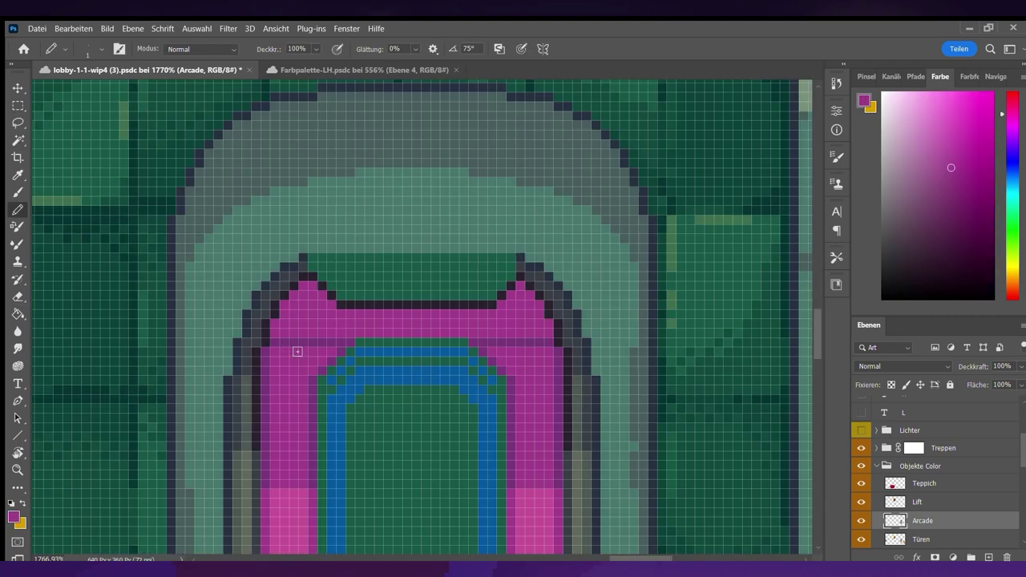
{"action": "scroll", "coordinate": [284, 345], "scroll_direction": "down", "scroll_amount": 2}
{"action": "scroll", "coordinate": [561, 361], "scroll_direction": "up", "scroll_amount": 1}
Select the door's pink area with the Magic Wand, then clear the selection
{"action": "key", "text": "w"}
{"action": "left_click", "coordinate": [563, 390]}
{"action": "scroll", "coordinate": [563, 390], "scroll_direction": "down", "scroll_amount": 1}
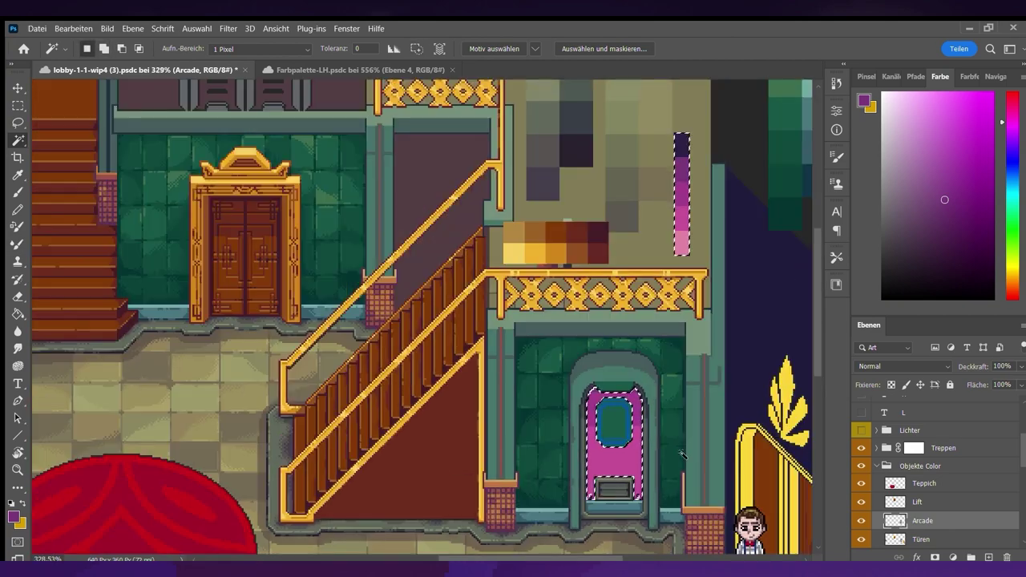
{"action": "scroll", "coordinate": [247, 230], "scroll_direction": "up", "scroll_amount": 2}
{"action": "key", "text": "i"}
{"action": "key", "text": "b"}
{"action": "key", "text": "ctrl+d"}
{"action": "scroll", "coordinate": [561, 417], "scroll_direction": "up", "scroll_amount": 2}
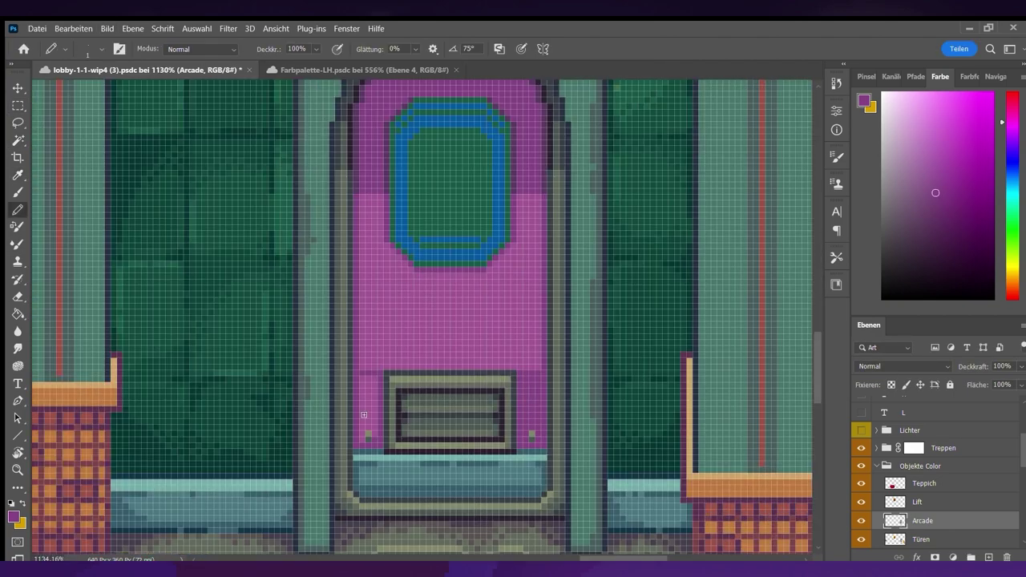
{"action": "scroll", "coordinate": [553, 397], "scroll_direction": "down", "scroll_amount": 3}
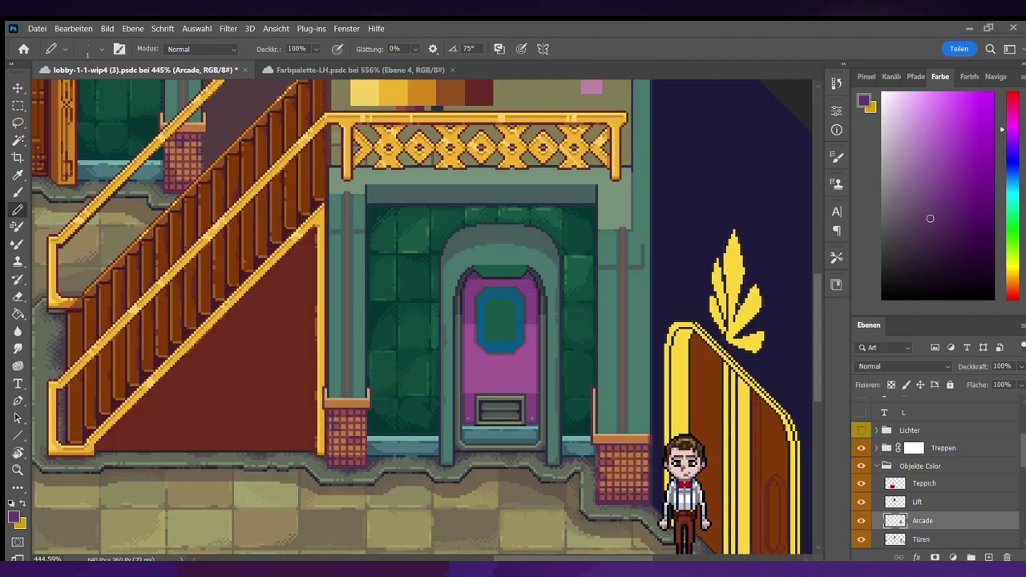
{"action": "scroll", "coordinate": [488, 340], "scroll_direction": "up", "scroll_amount": 2}
{"action": "scroll", "coordinate": [487, 340], "scroll_direction": "down", "scroll_amount": 2}
{"action": "scroll", "coordinate": [338, 318], "scroll_direction": "down", "scroll_amount": 3}
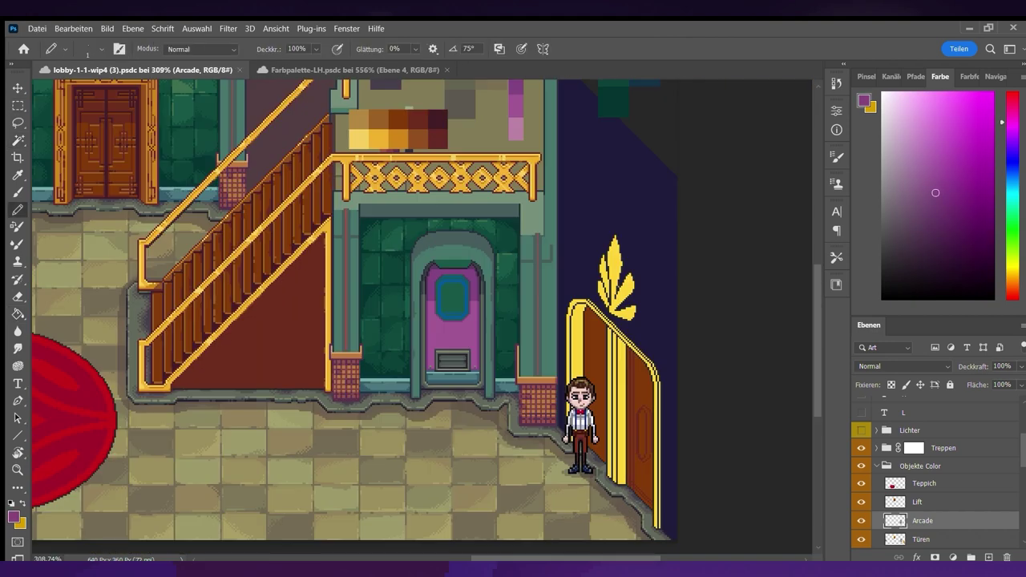
{"action": "scroll", "coordinate": [453, 325], "scroll_direction": "up", "scroll_amount": 3}
Outline the door window in dark grey and recolour its blue frame grey-green
{"action": "left_click_drag", "start_coordinate": [554, 142], "coordinate": [460, 130]}
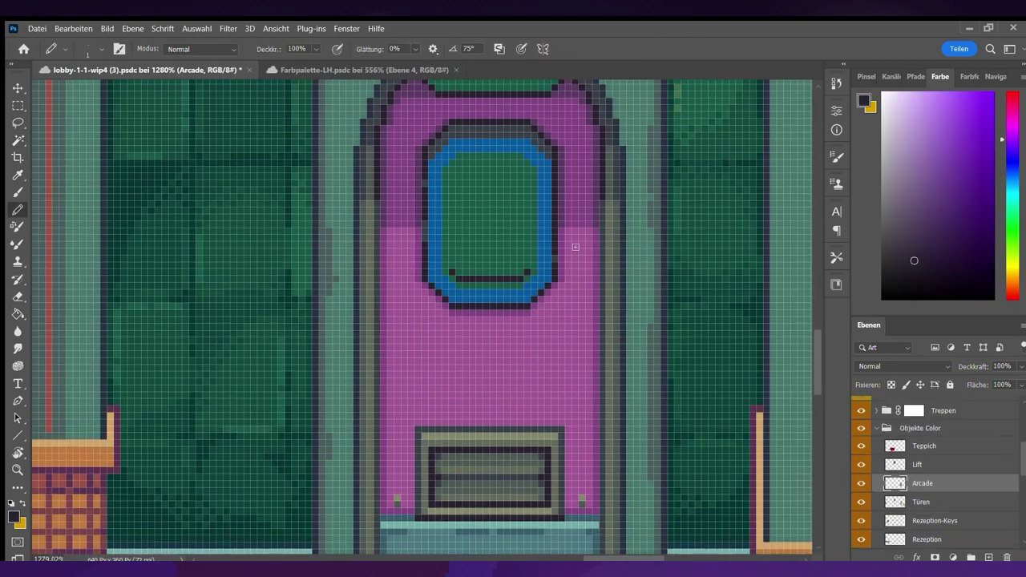
{"action": "key", "text": "m"}
{"action": "key", "text": "b"}
{"action": "scroll", "coordinate": [497, 320], "scroll_direction": "up", "scroll_amount": 2}
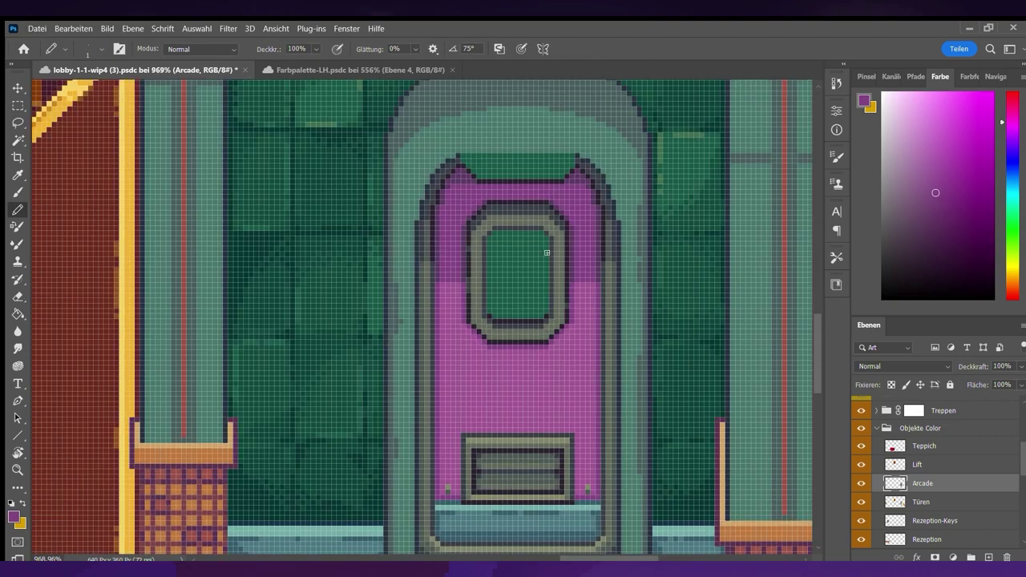
{"action": "scroll", "coordinate": [497, 321], "scroll_direction": "down", "scroll_amount": 4}
{"action": "scroll", "coordinate": [455, 259], "scroll_direction": "up", "scroll_amount": 5}
{"action": "scroll", "coordinate": [520, 363], "scroll_direction": "down", "scroll_amount": 4}
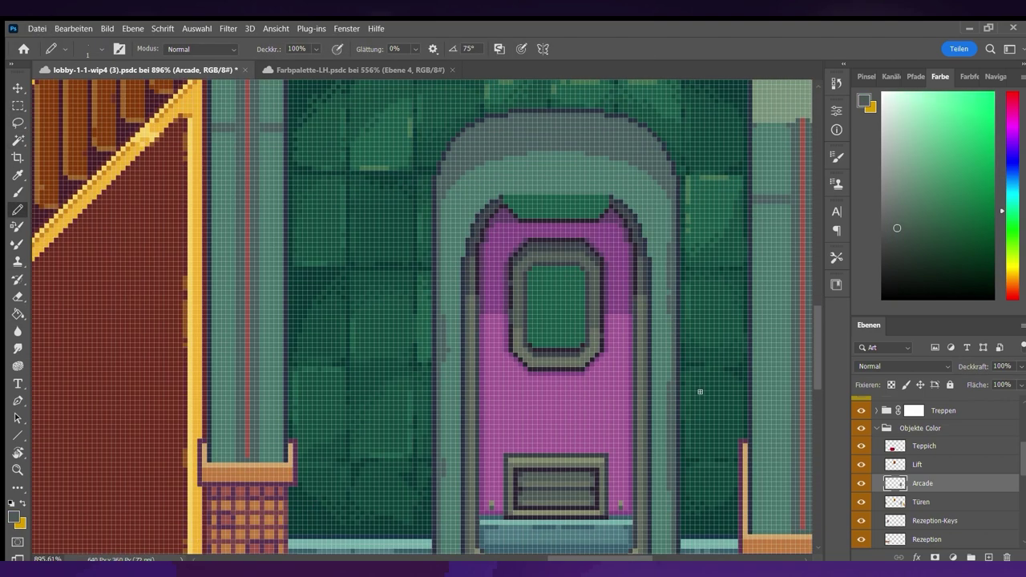
{"action": "scroll", "coordinate": [613, 343], "scroll_direction": "up", "scroll_amount": 3}
{"action": "scroll", "coordinate": [613, 342], "scroll_direction": "down", "scroll_amount": 5}
{"action": "scroll", "coordinate": [513, 291], "scroll_direction": "up", "scroll_amount": 4}
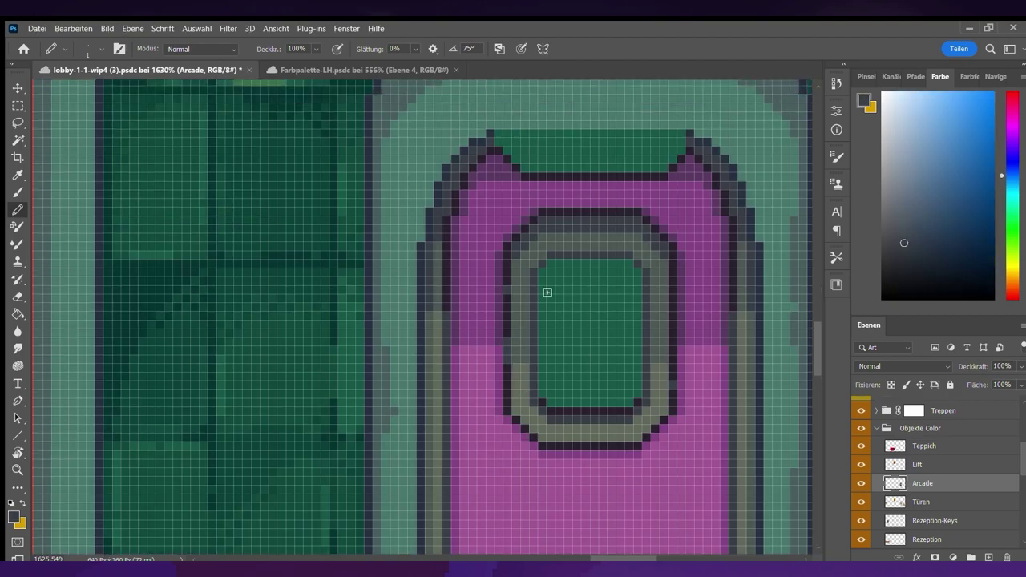
{"action": "scroll", "coordinate": [757, 345], "scroll_direction": "down", "scroll_amount": 4}
Fill the door window pane dark purple with the Paint Bucket, then deselect
{"action": "left_click", "coordinate": [690, 401], "text": "alt"}
{"action": "scroll", "coordinate": [682, 463], "scroll_direction": "up", "scroll_amount": 1}
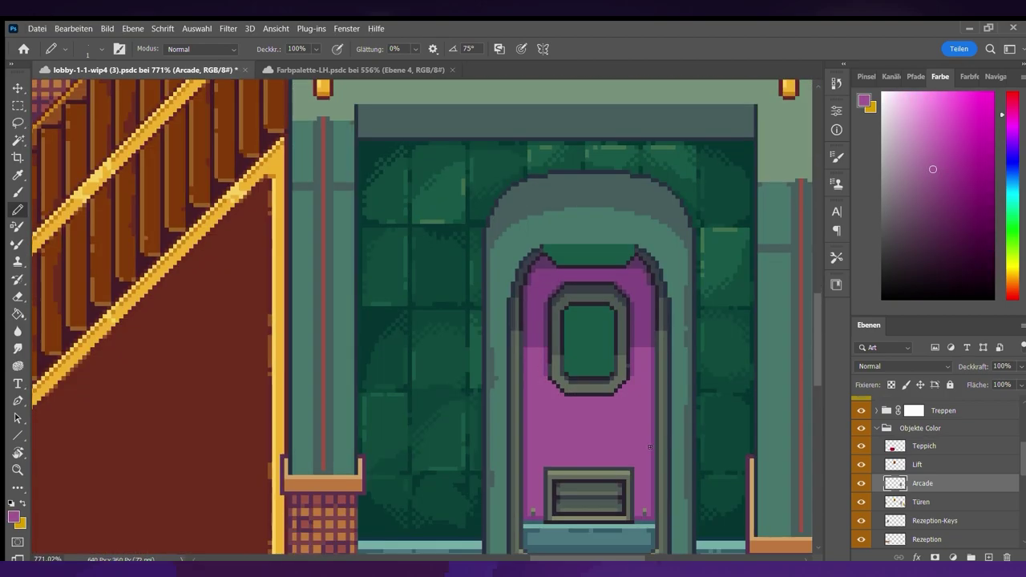
{"action": "key", "text": "g"}
{"action": "scroll", "coordinate": [439, 331], "scroll_direction": "down", "scroll_amount": 2}
{"action": "left_click", "coordinate": [499, 337], "text": "alt"}
{"action": "left_click", "coordinate": [552, 337]}
{"action": "scroll", "coordinate": [552, 337], "scroll_direction": "up", "scroll_amount": 1}
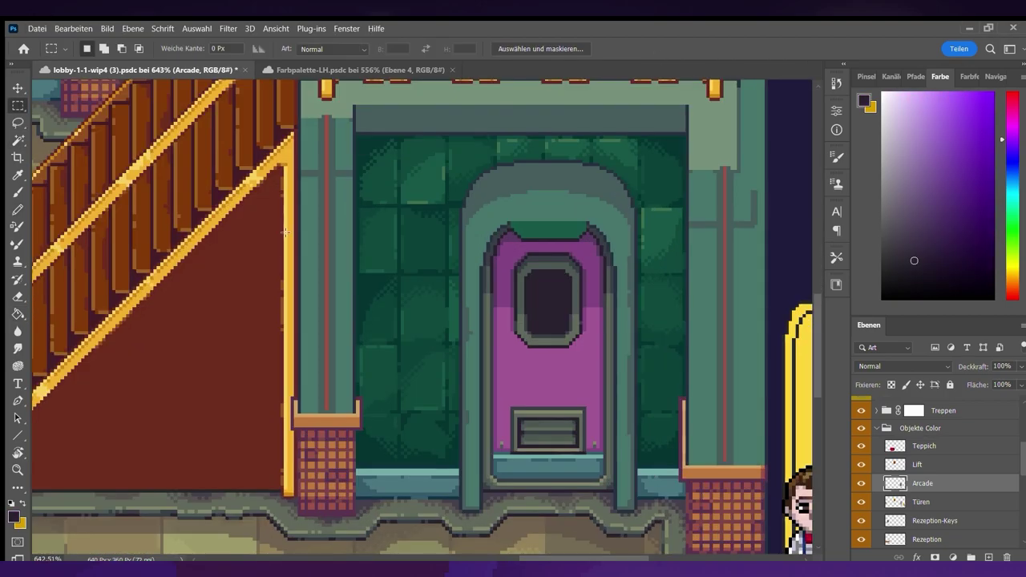
{"action": "scroll", "coordinate": [449, 348], "scroll_direction": "up", "scroll_amount": 4}
{"action": "key", "text": "ctrl+d"}
{"action": "scroll", "coordinate": [449, 348], "scroll_direction": "down", "scroll_amount": 3}
{"action": "key", "text": "b"}
{"action": "scroll", "coordinate": [555, 409], "scroll_direction": "up", "scroll_amount": 3}
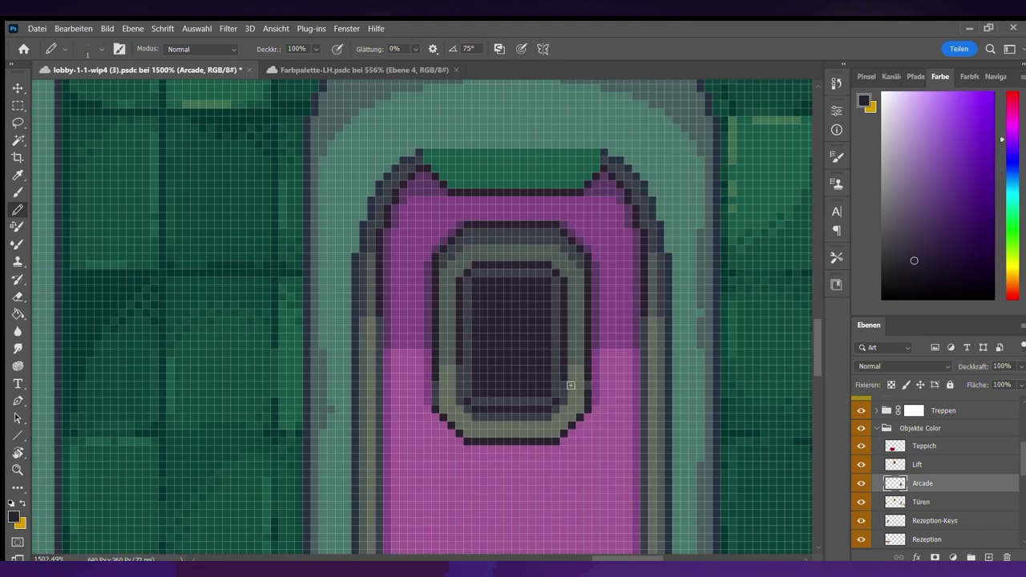
{"action": "scroll", "coordinate": [569, 415], "scroll_direction": "up", "scroll_amount": 2}
{"action": "scroll", "coordinate": [552, 367], "scroll_direction": "down", "scroll_amount": 7}
Create a new layer for the sign lettering
{"action": "key", "text": "ctrl+shift+alt+n"}
{"action": "scroll", "coordinate": [552, 367], "scroll_direction": "down", "scroll_amount": 3}
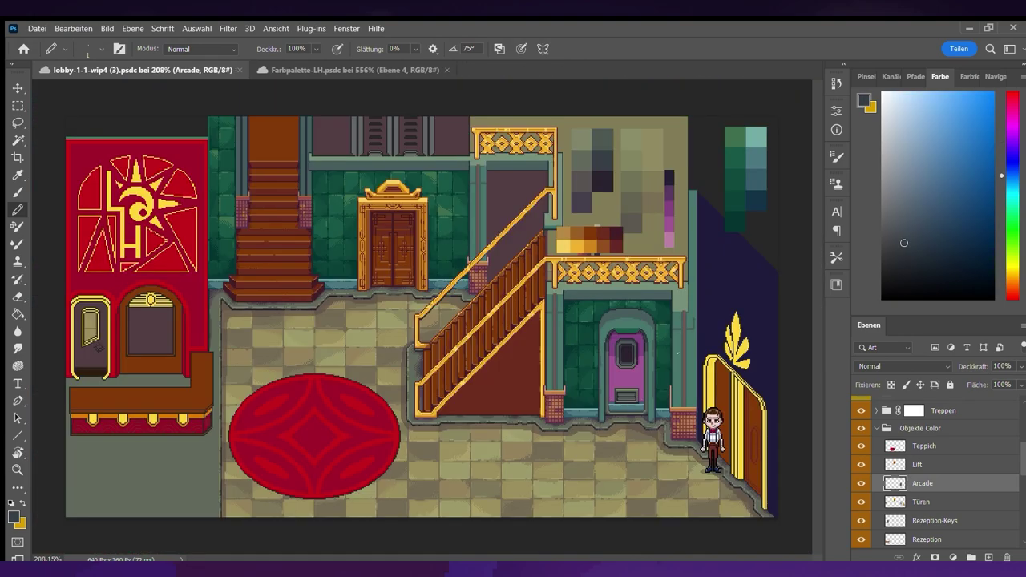
{"action": "scroll", "coordinate": [625, 370], "scroll_direction": "up", "scroll_amount": 6}
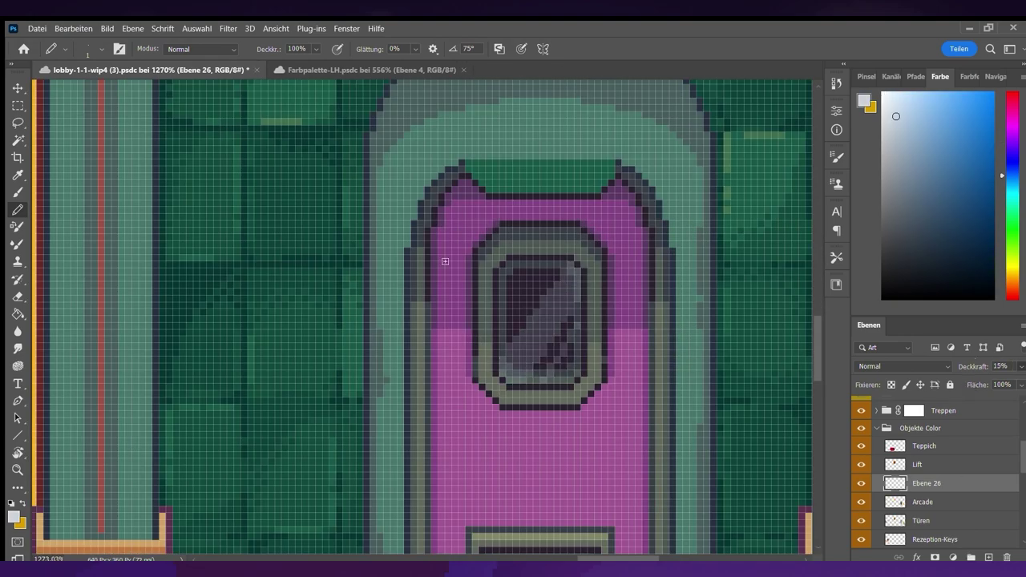
Position the white ARCADE lettering above the pink door and erase stray pixels
{"action": "scroll", "coordinate": [445, 262], "scroll_direction": "down", "scroll_amount": 5}
{"action": "scroll", "coordinate": [479, 251], "scroll_direction": "up", "scroll_amount": 6}
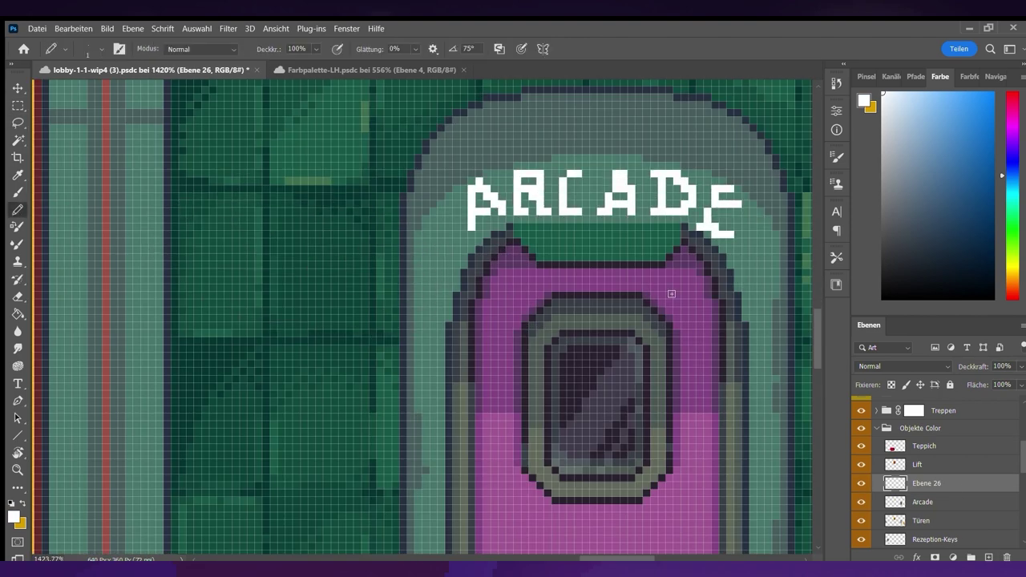
{"action": "scroll", "coordinate": [588, 192], "scroll_direction": "up", "scroll_amount": 1}
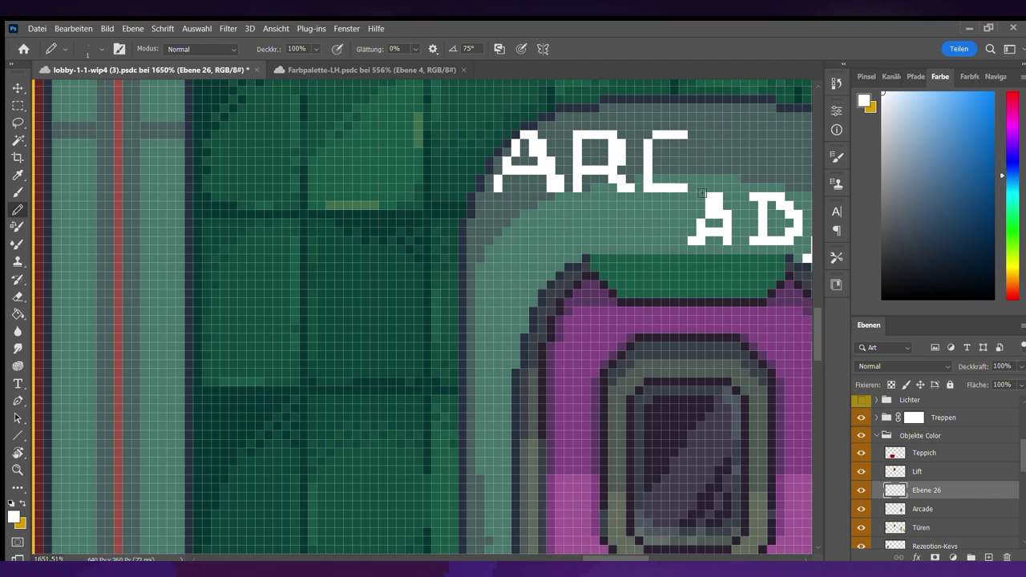
{"action": "scroll", "coordinate": [579, 184], "scroll_direction": "right", "scroll_amount": 3}
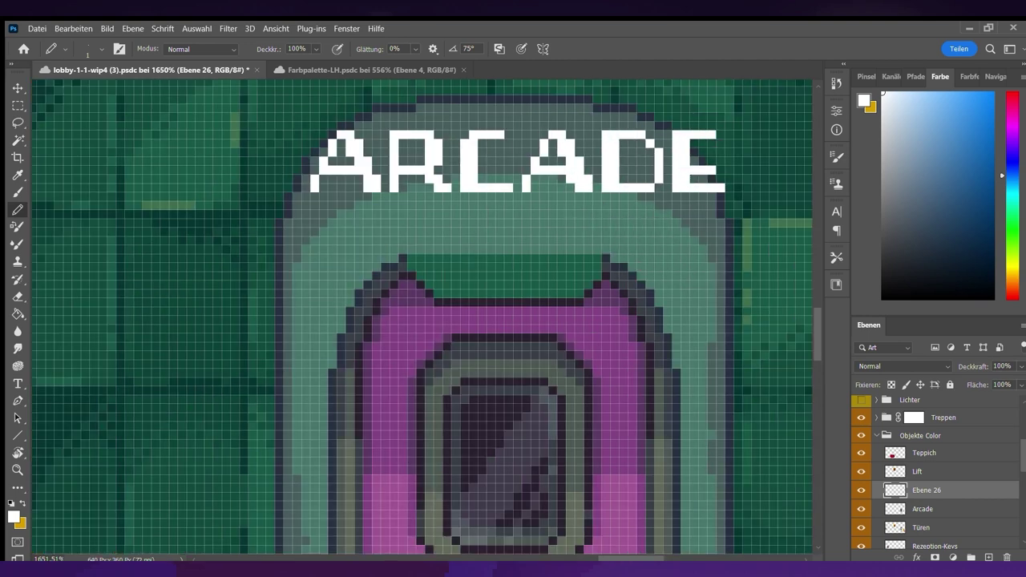
{"action": "key", "text": "v"}
{"action": "scroll", "coordinate": [588, 273], "scroll_direction": "down", "scroll_amount": 7}
{"action": "key", "text": "e"}
{"action": "scroll", "coordinate": [560, 273], "scroll_direction": "up", "scroll_amount": 5}
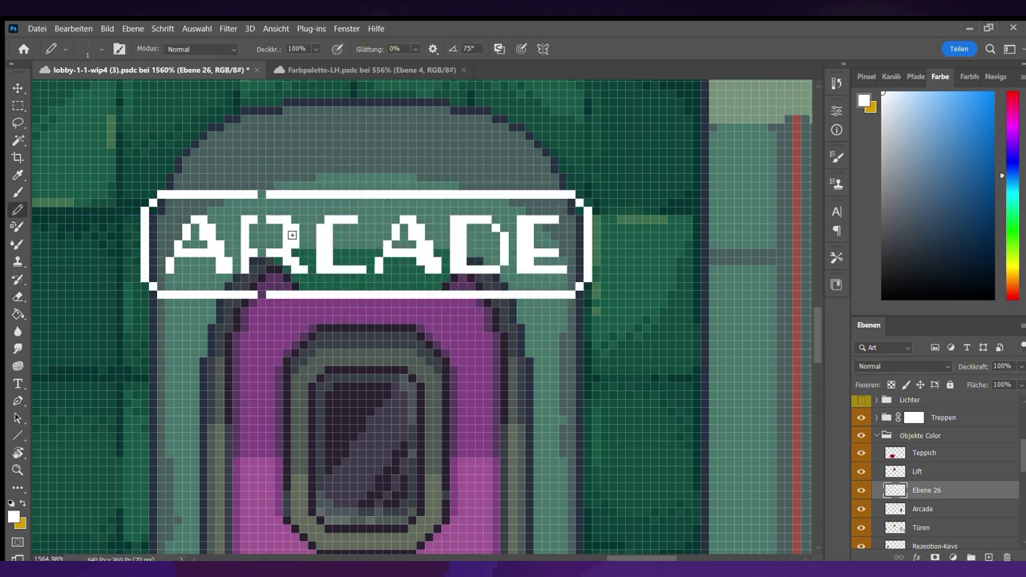
Select the ARCADE sign pixels and recolour them with a purple-magenta hue
{"action": "scroll", "coordinate": [358, 220], "scroll_direction": "down", "scroll_amount": 5}
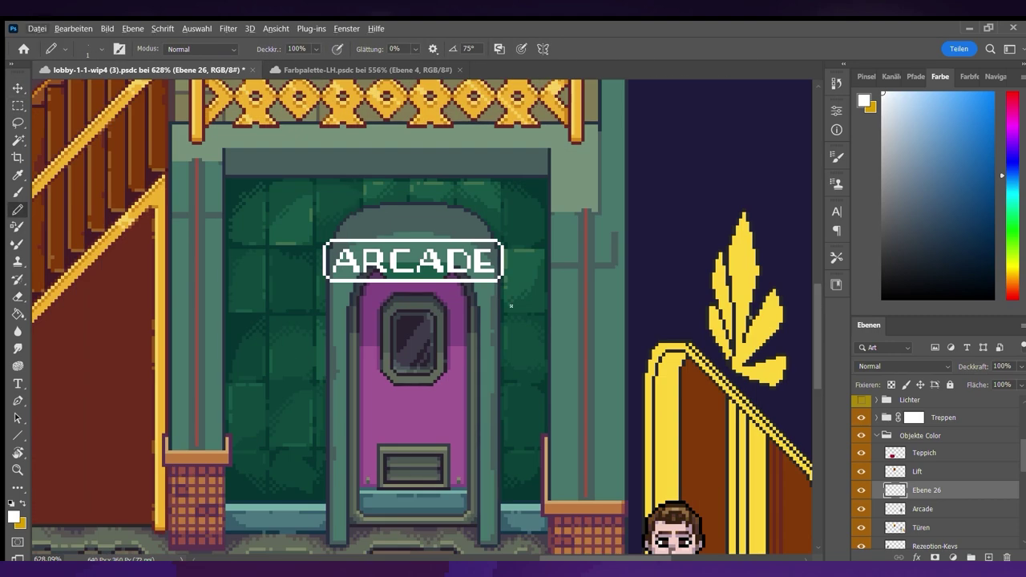
{"action": "scroll", "coordinate": [358, 221], "scroll_direction": "up", "scroll_amount": 1}
{"action": "key", "text": "g"}
{"action": "left_click", "coordinate": [895, 509], "text": "ctrl"}
{"action": "left_click_drag", "start_coordinate": [1008, 175], "coordinate": [1008, 125]}
{"action": "key", "text": "ctrl+plus"}
{"action": "scroll", "coordinate": [427, 236], "scroll_direction": "down", "scroll_amount": 5}
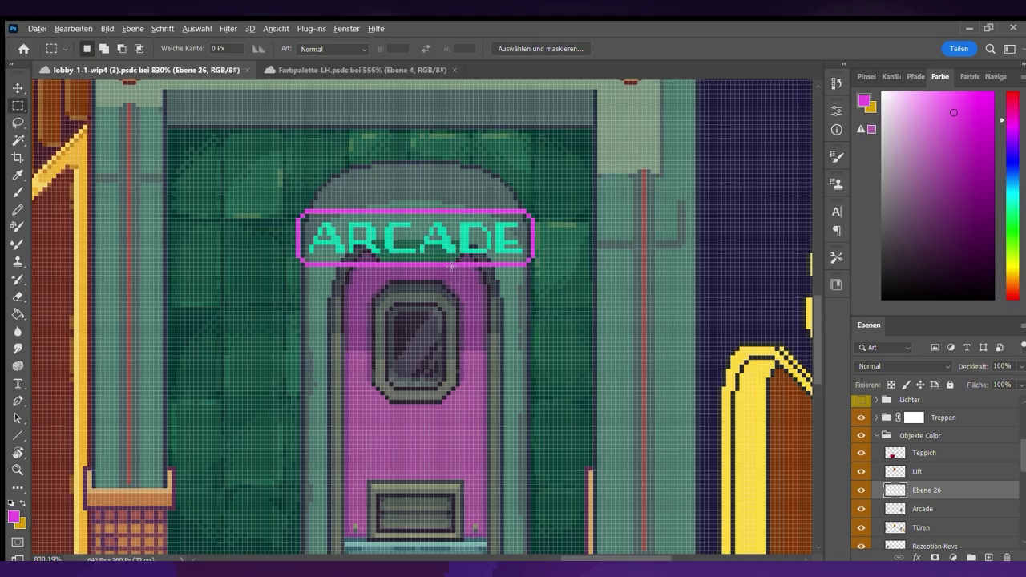
Add a new layer for the ARCADE sign's glow, using single-pixel drawing
{"action": "key", "text": "ctrl+shift+alt+n"}
{"action": "scroll", "coordinate": [427, 237], "scroll_direction": "up", "scroll_amount": 5}
{"action": "scroll", "coordinate": [426, 237], "scroll_direction": "down", "scroll_amount": 5}
{"action": "scroll", "coordinate": [426, 236], "scroll_direction": "up", "scroll_amount": 5}
{"action": "key", "text": "b"}
{"action": "scroll", "coordinate": [426, 236], "scroll_direction": "up", "scroll_amount": 2}
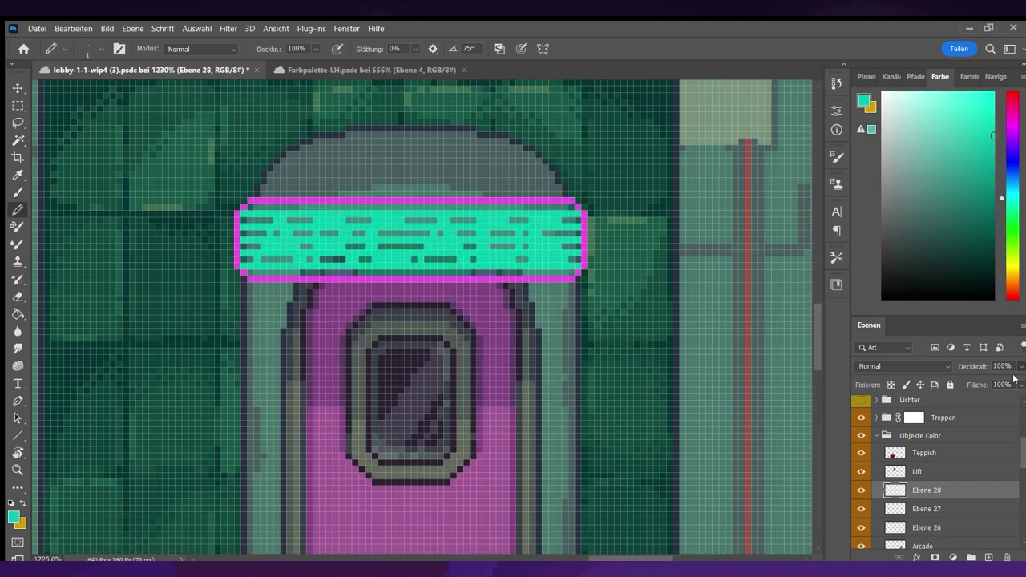
{"action": "key", "text": "shift+b"}
{"action": "scroll", "coordinate": [427, 236], "scroll_direction": "down", "scroll_amount": 5}
{"action": "scroll", "coordinate": [427, 237], "scroll_direction": "up", "scroll_amount": 5}
Return to the Arcade door layer and sample the door's purple colour
{"action": "left_click", "coordinate": [922, 507]}
{"action": "scroll", "coordinate": [470, 309], "scroll_direction": "up", "scroll_amount": 2}
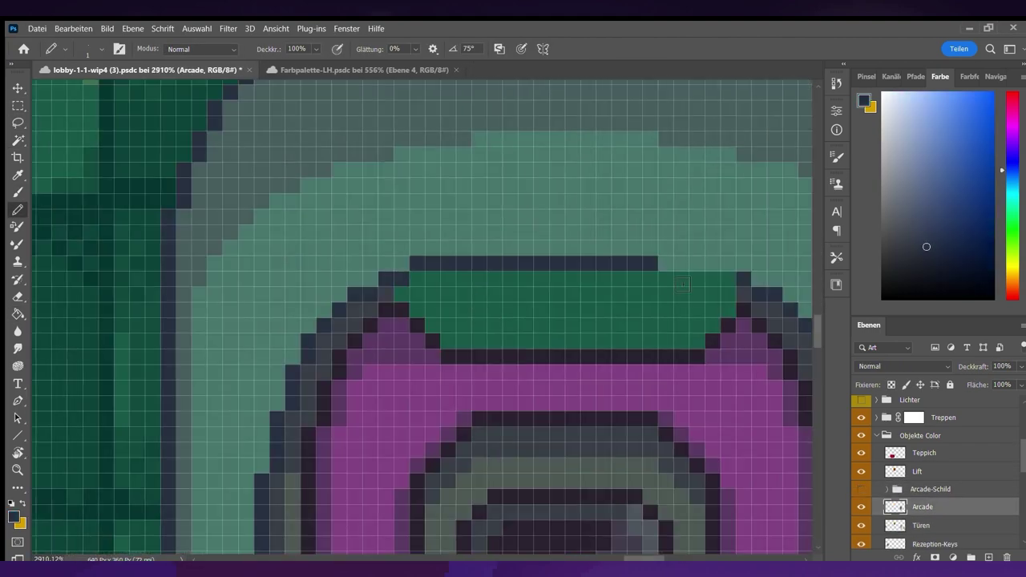
{"action": "scroll", "coordinate": [470, 310], "scroll_direction": "down", "scroll_amount": 1}
{"action": "left_click", "coordinate": [481, 348], "text": "alt"}
{"action": "scroll", "coordinate": [481, 348], "scroll_direction": "down", "scroll_amount": 4}
{"action": "scroll", "coordinate": [680, 442], "scroll_direction": "up", "scroll_amount": 2}
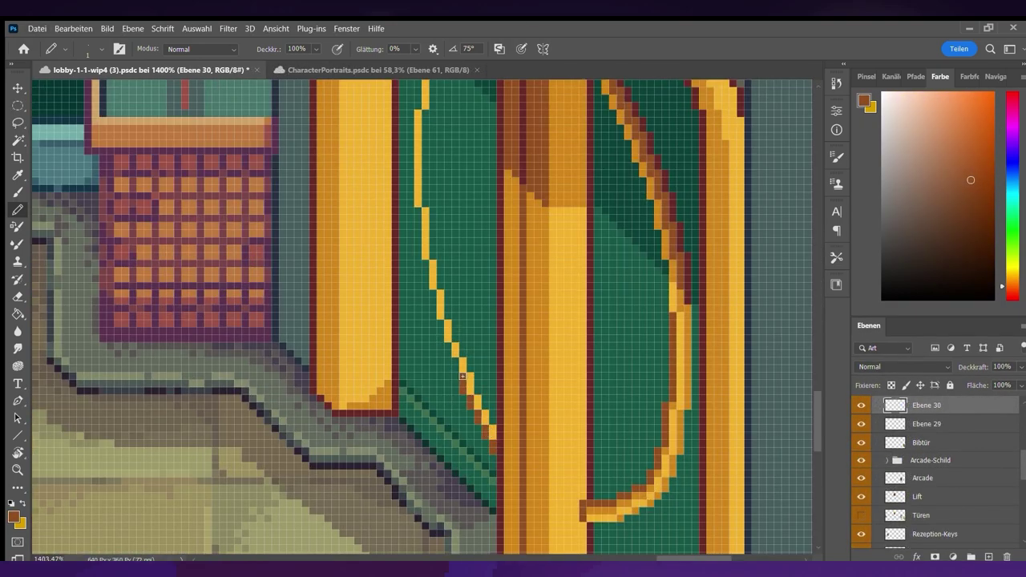
Sample the door outline's golden yellow and dark red colours
{"action": "scroll", "coordinate": [463, 376], "scroll_direction": "up", "scroll_amount": 2}
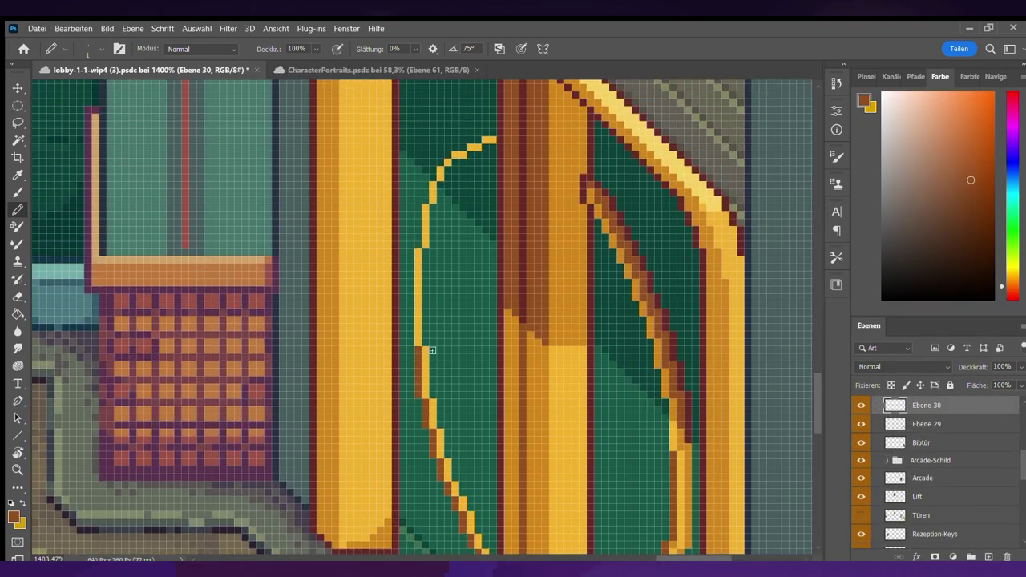
{"action": "scroll", "coordinate": [648, 367], "scroll_direction": "down", "scroll_amount": 3}
{"action": "scroll", "coordinate": [482, 411], "scroll_direction": "up", "scroll_amount": 2}
{"action": "scroll", "coordinate": [482, 412], "scroll_direction": "down", "scroll_amount": 2}
{"action": "left_click", "coordinate": [439, 262], "text": "alt"}
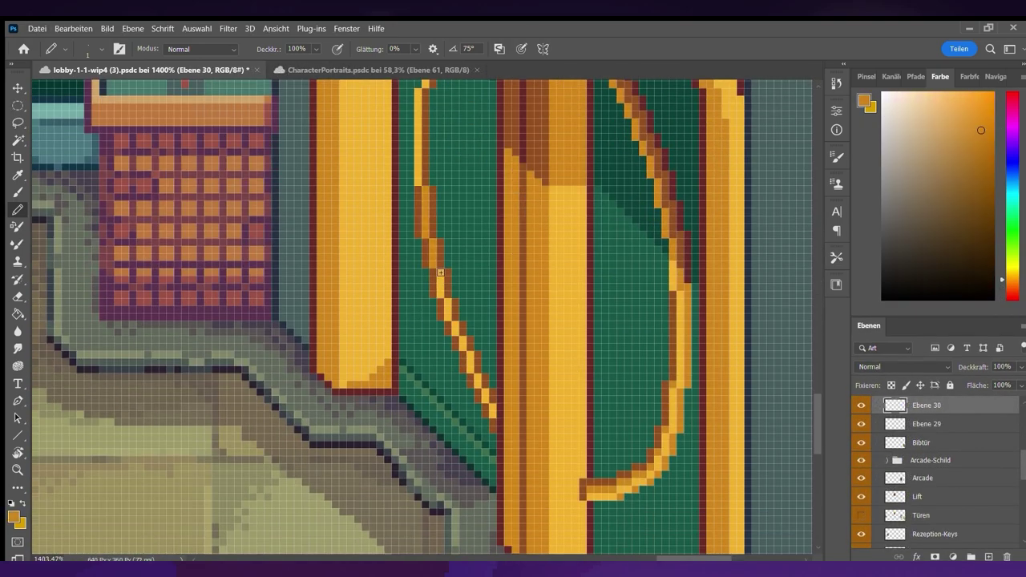
{"action": "scroll", "coordinate": [426, 198], "scroll_direction": "up", "scroll_amount": 1}
{"action": "scroll", "coordinate": [426, 197], "scroll_direction": "down", "scroll_amount": 2}
{"action": "scroll", "coordinate": [533, 285], "scroll_direction": "down", "scroll_amount": 3}
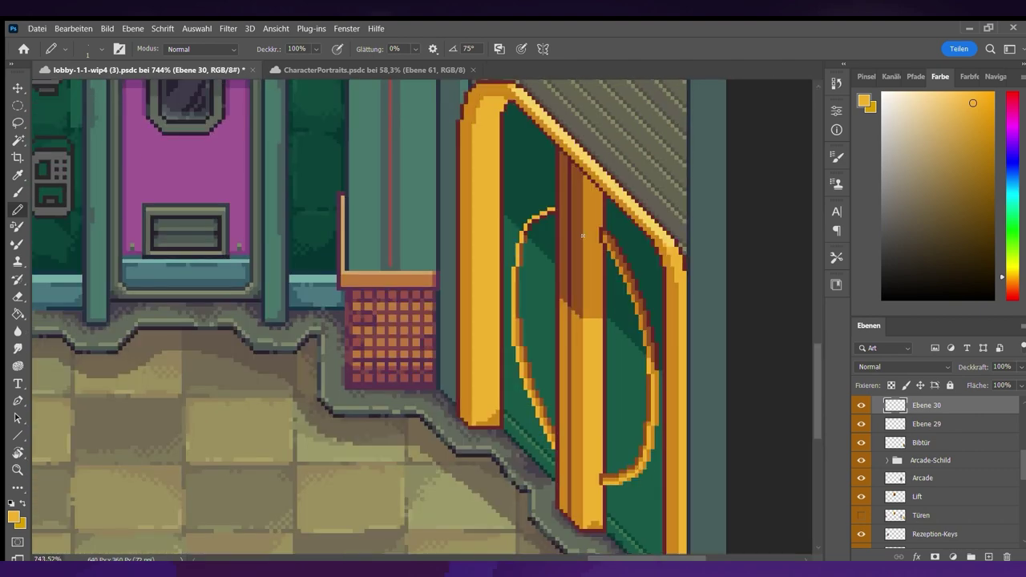
{"action": "scroll", "coordinate": [532, 285], "scroll_direction": "up", "scroll_amount": 3}
{"action": "left_click", "coordinate": [533, 284], "text": "alt"}
{"action": "left_click", "coordinate": [520, 258], "text": "alt"}
Bring the top of the door arch into view and pick its dark brown outline
{"action": "scroll", "coordinate": [526, 273], "scroll_direction": "down", "scroll_amount": 3}
{"action": "scroll", "coordinate": [513, 303], "scroll_direction": "up", "scroll_amount": 2}
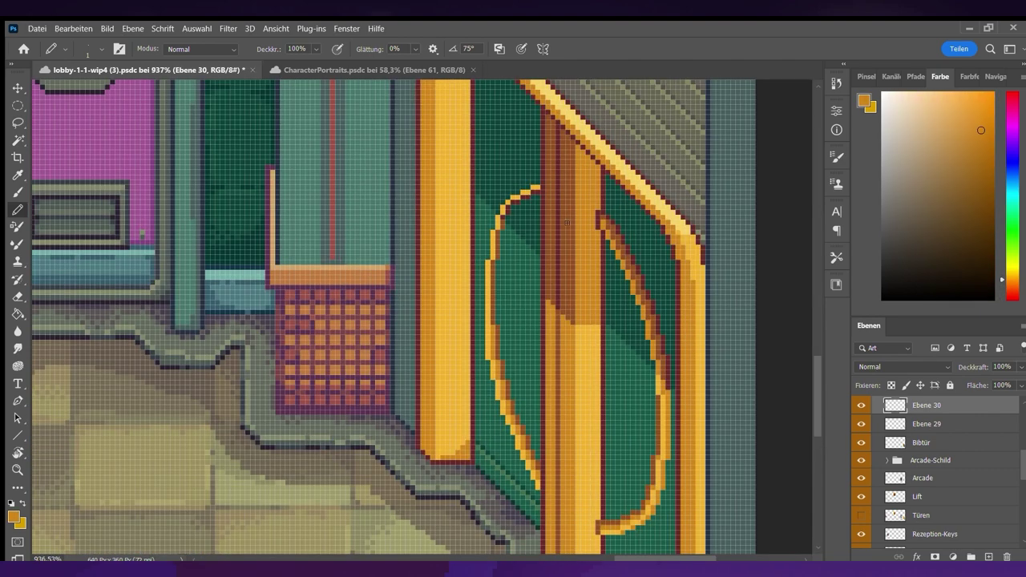
{"action": "scroll", "coordinate": [532, 237], "scroll_direction": "up", "scroll_amount": 3}
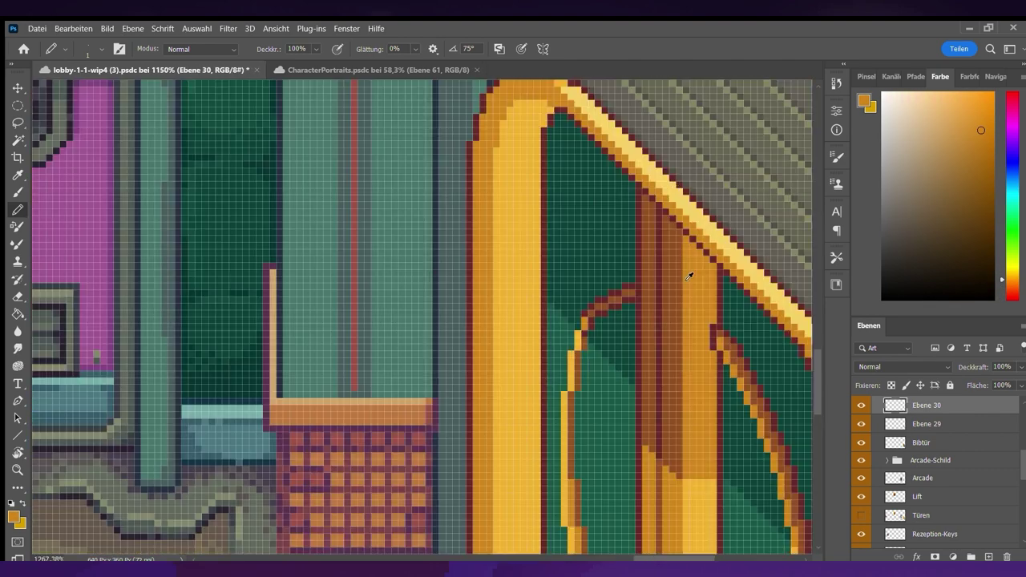
{"action": "scroll", "coordinate": [624, 318], "scroll_direction": "up", "scroll_amount": 1}
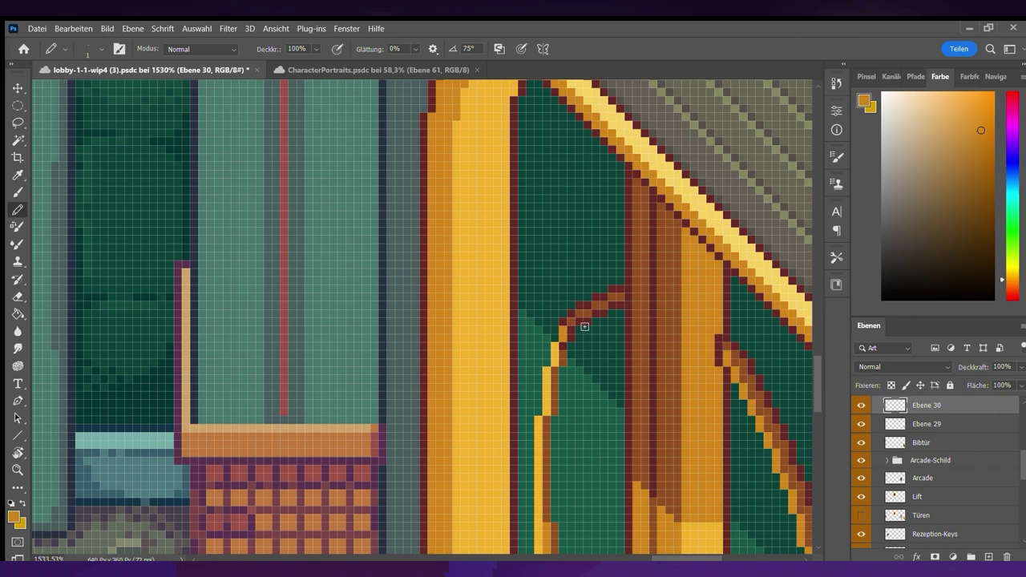
{"action": "left_click_drag", "start_coordinate": [585, 326], "coordinate": [438, 195]}
{"action": "left_click", "coordinate": [439, 195], "text": "alt"}
{"action": "scroll", "coordinate": [438, 195], "scroll_direction": "up", "scroll_amount": 1}
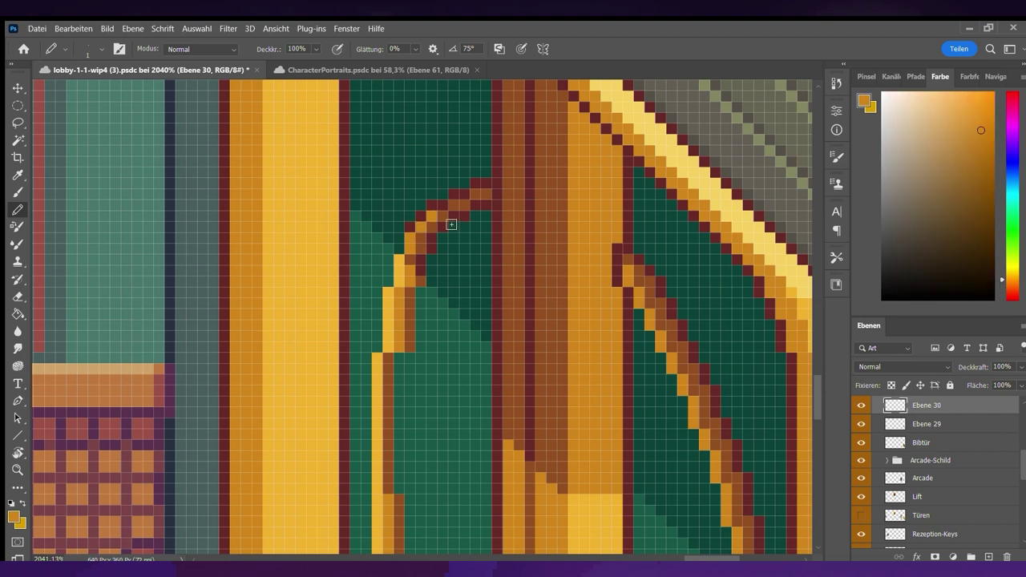
{"action": "scroll", "coordinate": [466, 353], "scroll_direction": "down", "scroll_amount": 3}
{"action": "scroll", "coordinate": [465, 353], "scroll_direction": "up", "scroll_amount": 3}
{"action": "scroll", "coordinate": [465, 353], "scroll_direction": "down", "scroll_amount": 1}
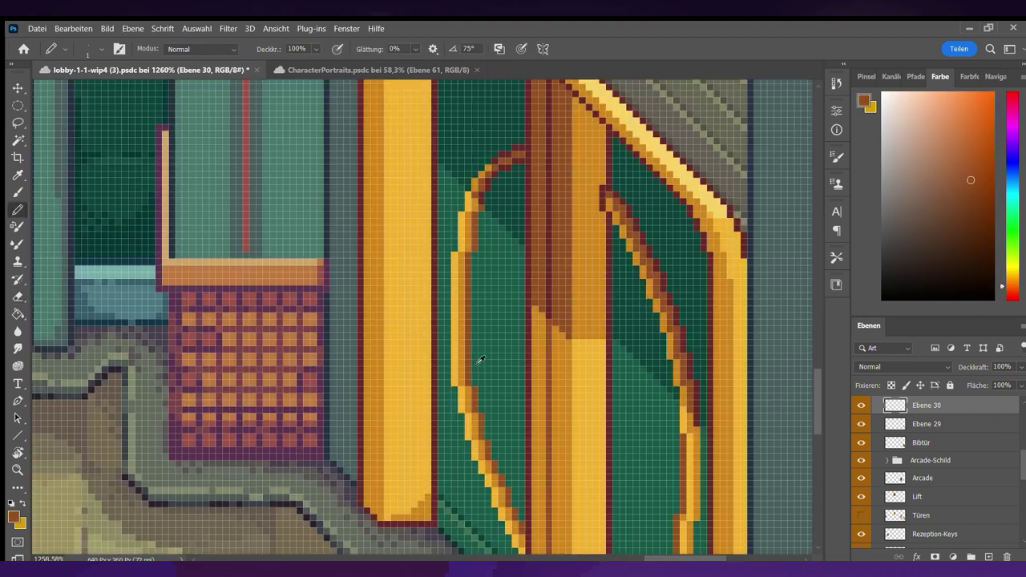
{"action": "scroll", "coordinate": [471, 354], "scroll_direction": "up", "scroll_amount": 1}
{"action": "left_click", "coordinate": [470, 354], "text": "alt"}
Draw dark brown and golden edge lines along the door arch
{"action": "left_click_drag", "start_coordinate": [471, 353], "coordinate": [464, 397]}
{"action": "scroll", "coordinate": [465, 377], "scroll_direction": "down", "scroll_amount": 1}
{"action": "left_click", "coordinate": [469, 304], "text": "alt"}
{"action": "left_click_drag", "start_coordinate": [469, 304], "coordinate": [506, 465]}
{"action": "scroll", "coordinate": [481, 361], "scroll_direction": "down", "scroll_amount": 1}
{"action": "left_click_drag", "start_coordinate": [461, 224], "coordinate": [478, 297]}
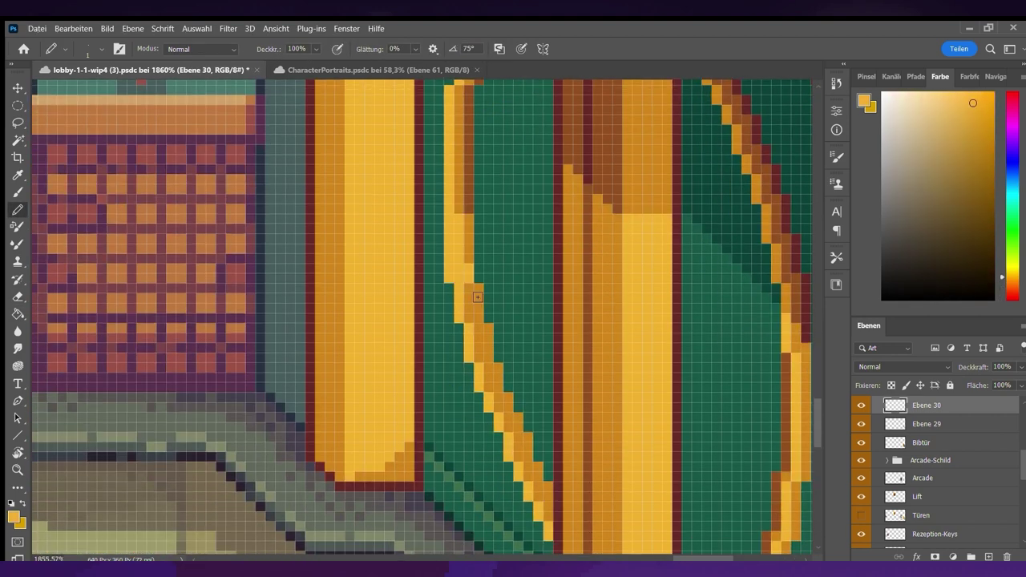
Set the pencil colours to the railing brown and golden yellow
{"action": "key", "text": "b"}
{"action": "key", "text": "x"}
{"action": "scroll", "coordinate": [629, 438], "scroll_direction": "down", "scroll_amount": 5}
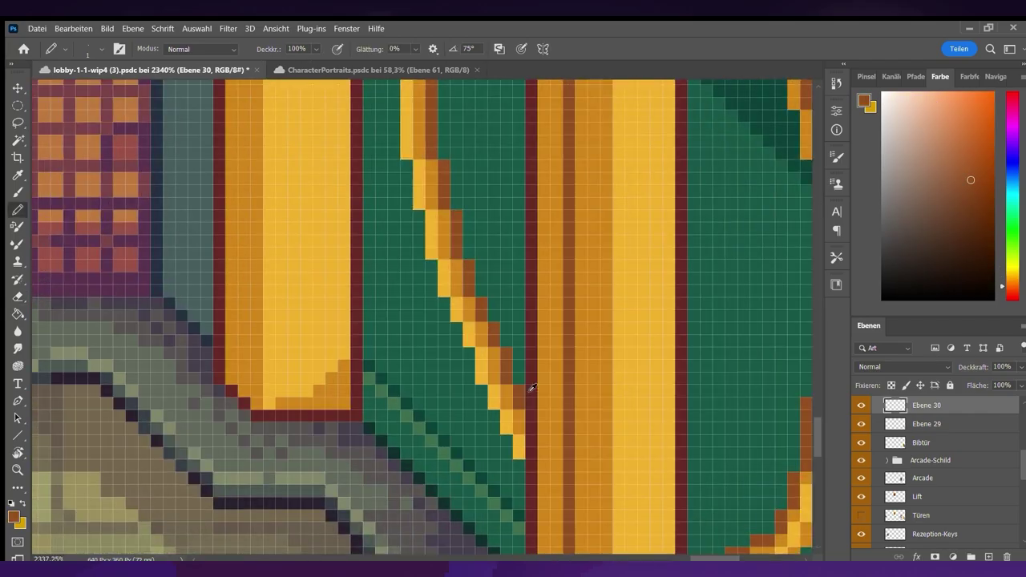
{"action": "scroll", "coordinate": [580, 312], "scroll_direction": "up", "scroll_amount": 3}
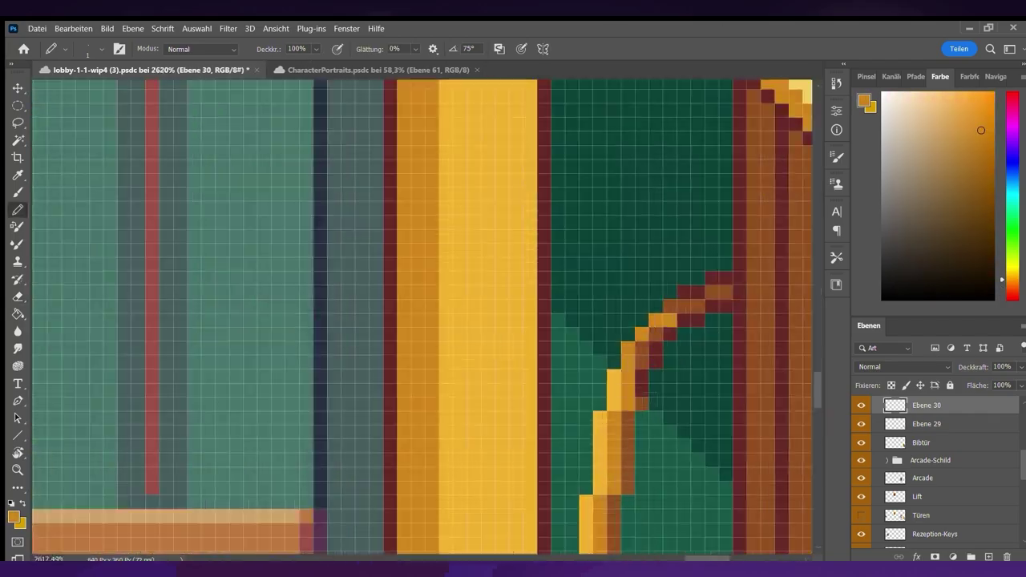
{"action": "scroll", "coordinate": [701, 366], "scroll_direction": "down", "scroll_amount": 5}
{"action": "scroll", "coordinate": [727, 335], "scroll_direction": "up", "scroll_amount": 3}
{"action": "scroll", "coordinate": [738, 338], "scroll_direction": "down", "scroll_amount": 3}
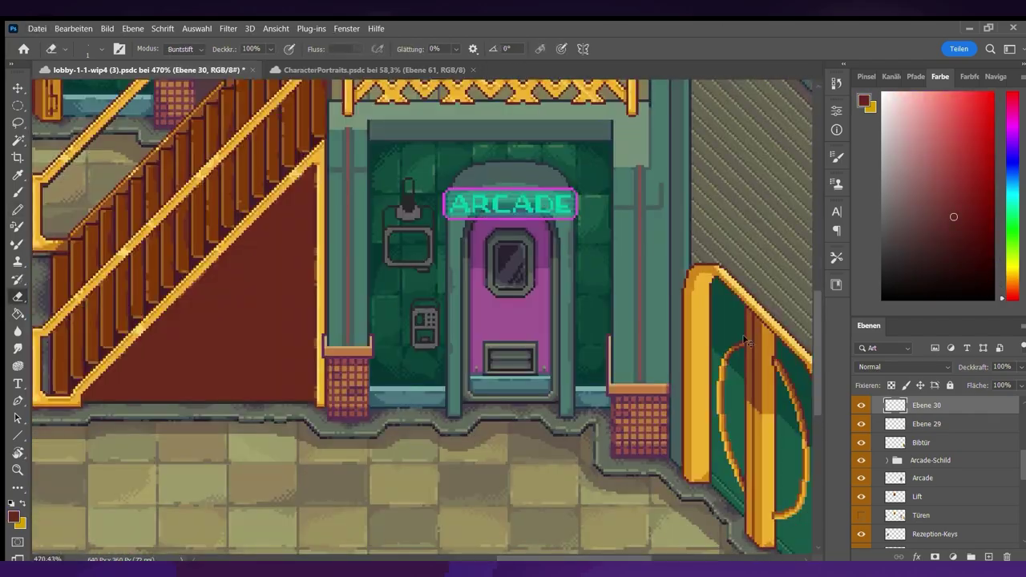
{"action": "left_click", "coordinate": [749, 342], "text": "alt"}
{"action": "scroll", "coordinate": [642, 385], "scroll_direction": "down", "scroll_amount": 1}
{"action": "key", "text": "x"}
{"action": "scroll", "coordinate": [380, 440], "scroll_direction": "up", "scroll_amount": 1}
Fill an elliptical selection yellow and transform it into an oval ring on the door
{"action": "left_click", "coordinate": [381, 440]}
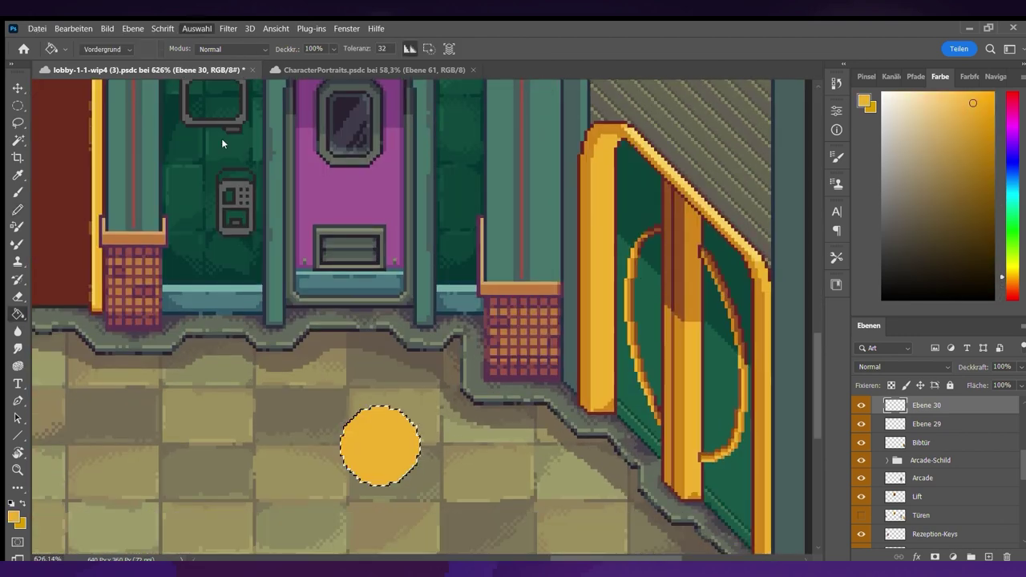
{"action": "key", "text": "ctrl+t"}
{"action": "left_click_drag", "start_coordinate": [365, 437], "coordinate": [417, 533]}
{"action": "left_click_drag", "start_coordinate": [380, 417], "coordinate": [689, 318]}
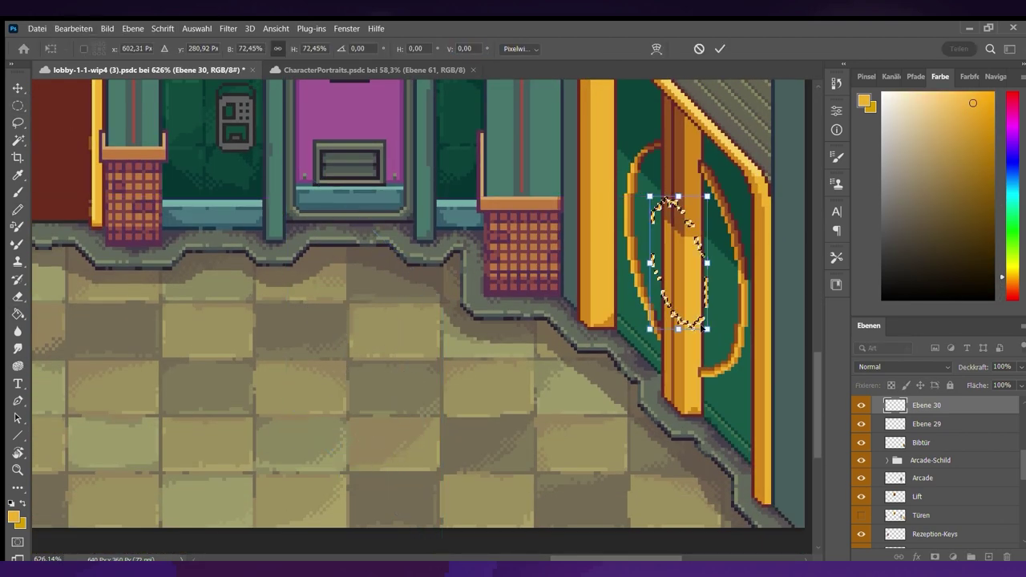
{"action": "key", "text": "Return"}
{"action": "key", "text": "ctrl+d"}
{"action": "key", "text": "b"}
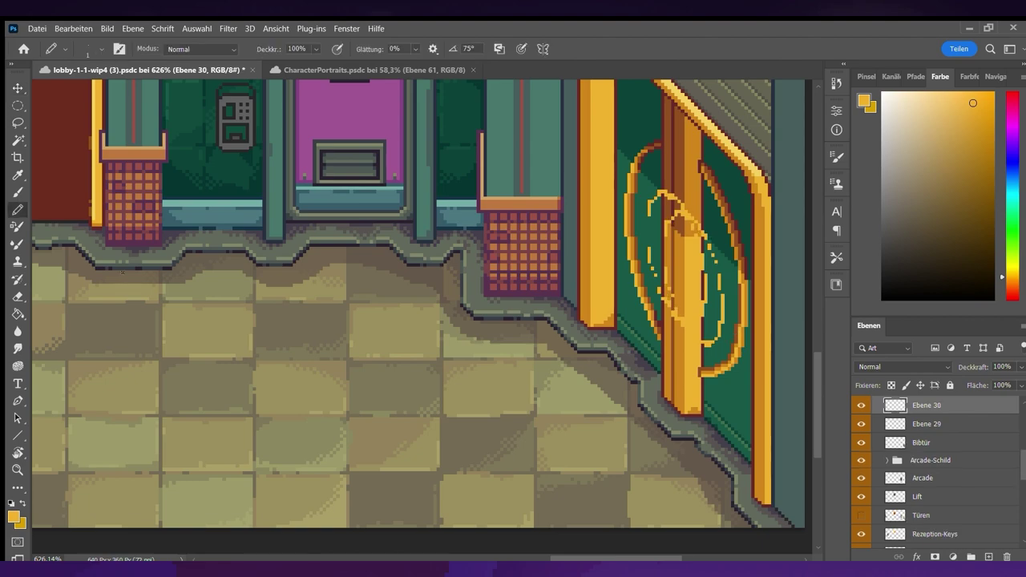
{"action": "scroll", "coordinate": [614, 363], "scroll_direction": "up", "scroll_amount": 4}
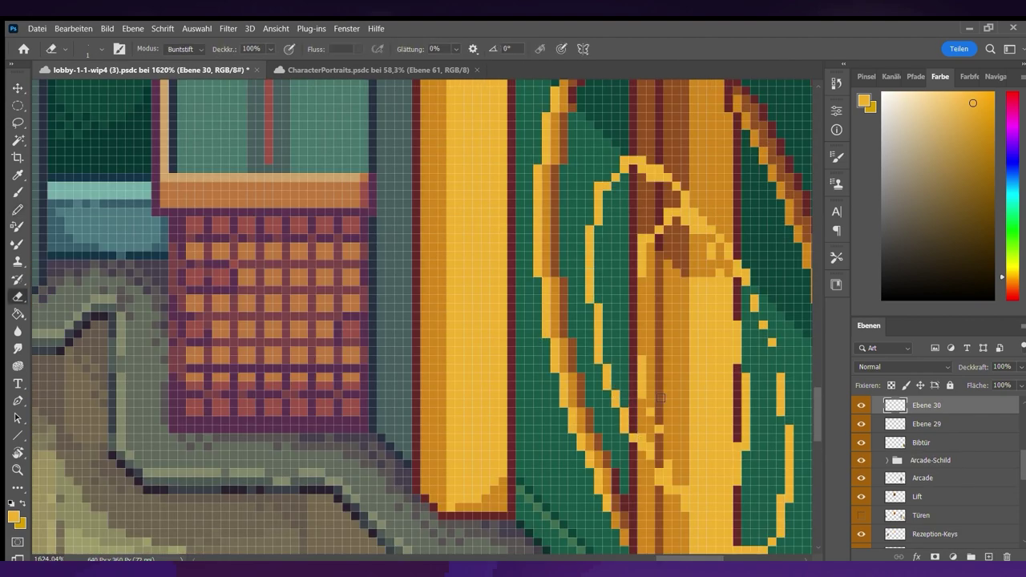
{"action": "left_click_drag", "start_coordinate": [641, 356], "coordinate": [642, 399]}
{"action": "scroll", "coordinate": [661, 397], "scroll_direction": "down", "scroll_amount": 3}
{"action": "scroll", "coordinate": [642, 392], "scroll_direction": "up", "scroll_amount": 2}
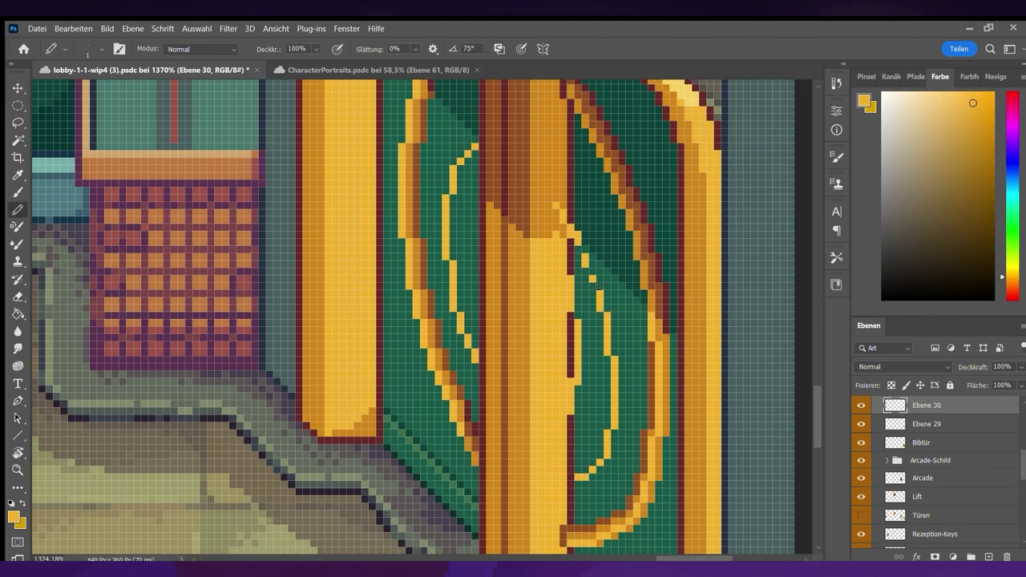
Pick darker brown-orange and red-brown shading colours for the ring
{"action": "scroll", "coordinate": [745, 345], "scroll_direction": "down", "scroll_amount": 4}
{"action": "scroll", "coordinate": [506, 351], "scroll_direction": "up", "scroll_amount": 3}
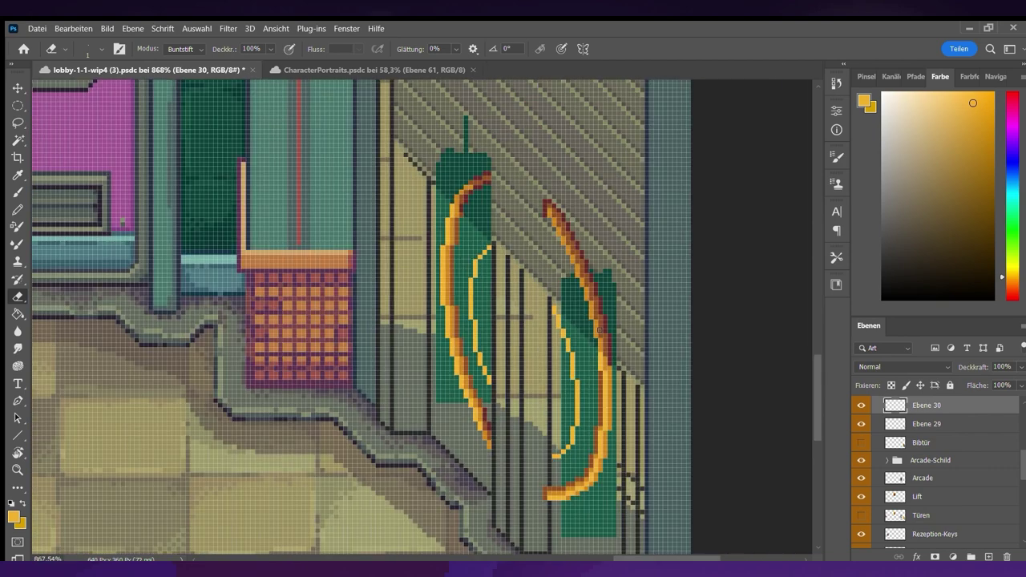
{"action": "key", "text": "b"}
{"action": "scroll", "coordinate": [506, 351], "scroll_direction": "up", "scroll_amount": 1}
{"action": "scroll", "coordinate": [514, 361], "scroll_direction": "down", "scroll_amount": 3}
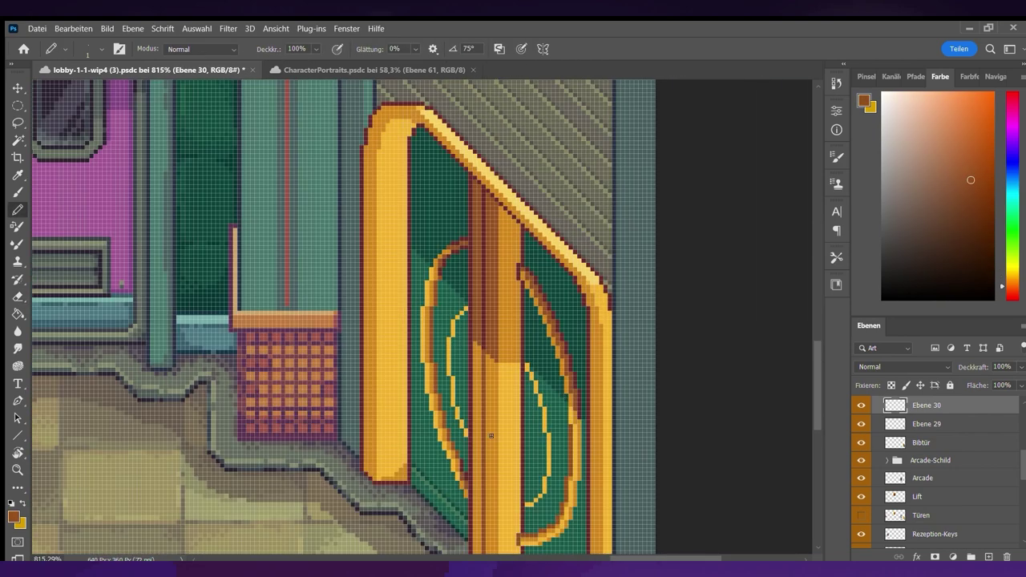
{"action": "scroll", "coordinate": [549, 460], "scroll_direction": "up", "scroll_amount": 3}
{"action": "left_click", "coordinate": [507, 294], "text": "alt"}
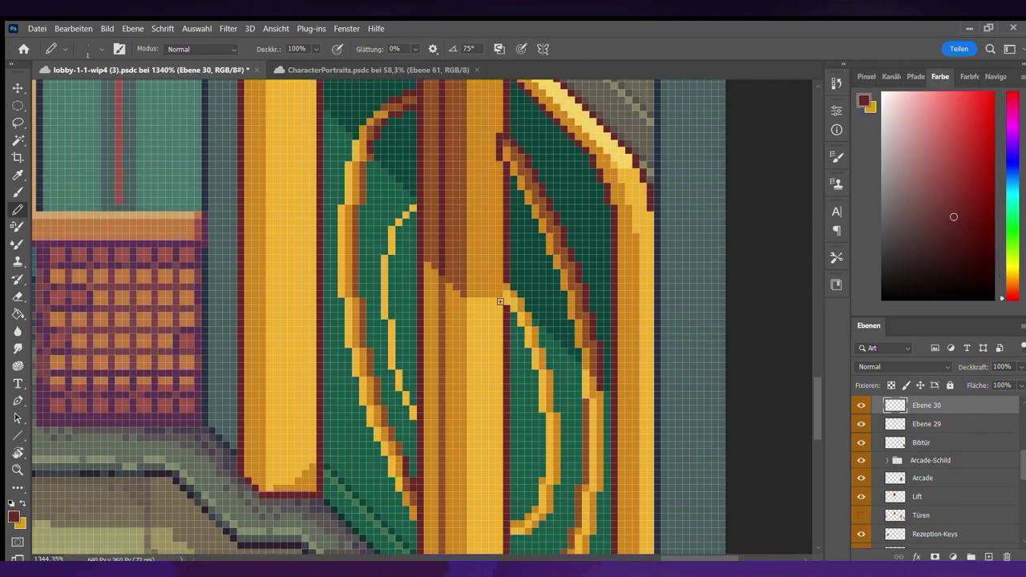
{"action": "scroll", "coordinate": [507, 294], "scroll_direction": "up", "scroll_amount": 1}
{"action": "scroll", "coordinate": [585, 321], "scroll_direction": "down", "scroll_amount": 3}
{"action": "scroll", "coordinate": [603, 370], "scroll_direction": "up", "scroll_amount": 1}
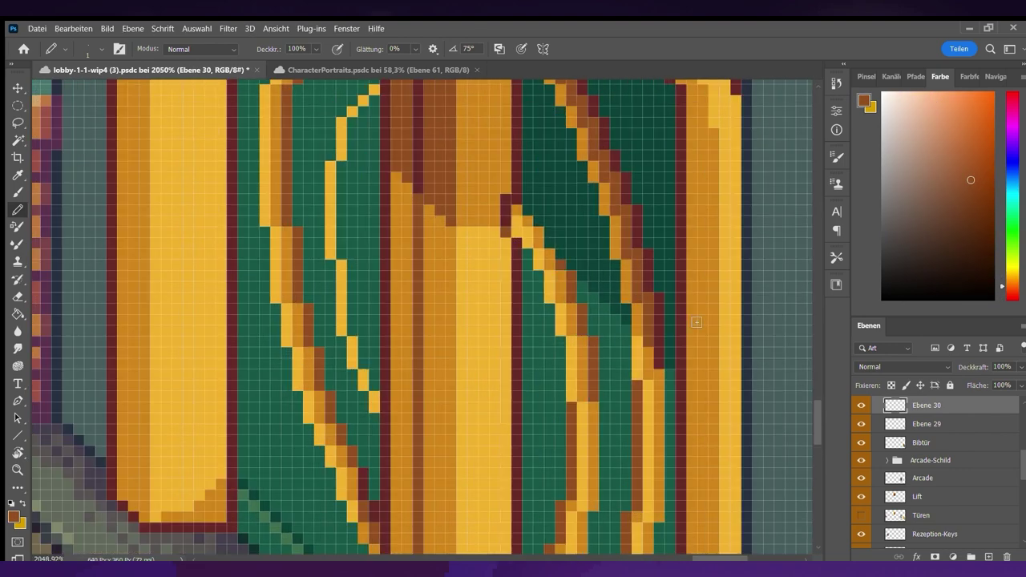
{"action": "left_click", "coordinate": [573, 270], "text": "alt"}
Shade the golden ring with orange pixels and sample dark brown
{"action": "scroll", "coordinate": [637, 348], "scroll_direction": "down", "scroll_amount": 3}
{"action": "scroll", "coordinate": [636, 348], "scroll_direction": "down", "scroll_amount": 4}
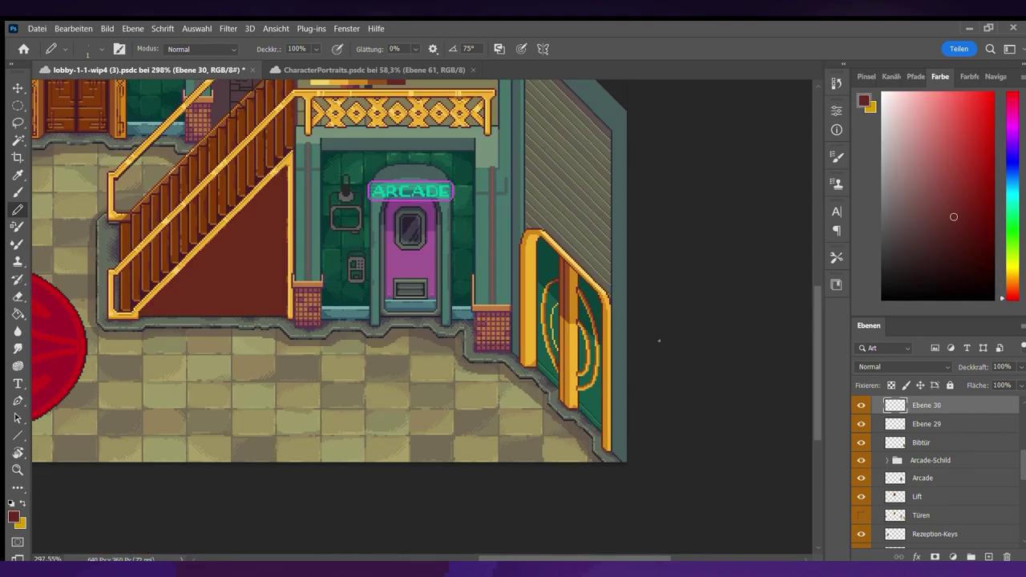
{"action": "scroll", "coordinate": [561, 305], "scroll_direction": "up", "scroll_amount": 5}
{"action": "left_click", "coordinate": [546, 305], "text": "alt"}
{"action": "left_click_drag", "start_coordinate": [526, 393], "coordinate": [526, 349]}
{"action": "scroll", "coordinate": [546, 305], "scroll_direction": "up", "scroll_amount": 3}
{"action": "left_click", "coordinate": [529, 308]}
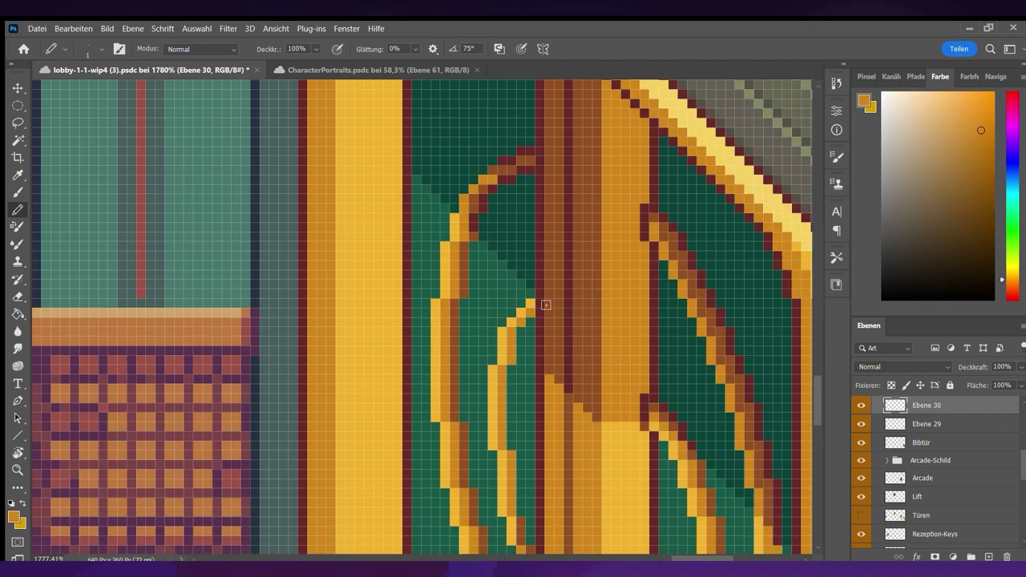
{"action": "scroll", "coordinate": [609, 365], "scroll_direction": "down", "scroll_amount": 2}
{"action": "left_click", "coordinate": [609, 465], "text": "alt"}
Merge the ring layer down and check it by toggling Ebene 29's visibility
{"action": "scroll", "coordinate": [610, 465], "scroll_direction": "up", "scroll_amount": 3}
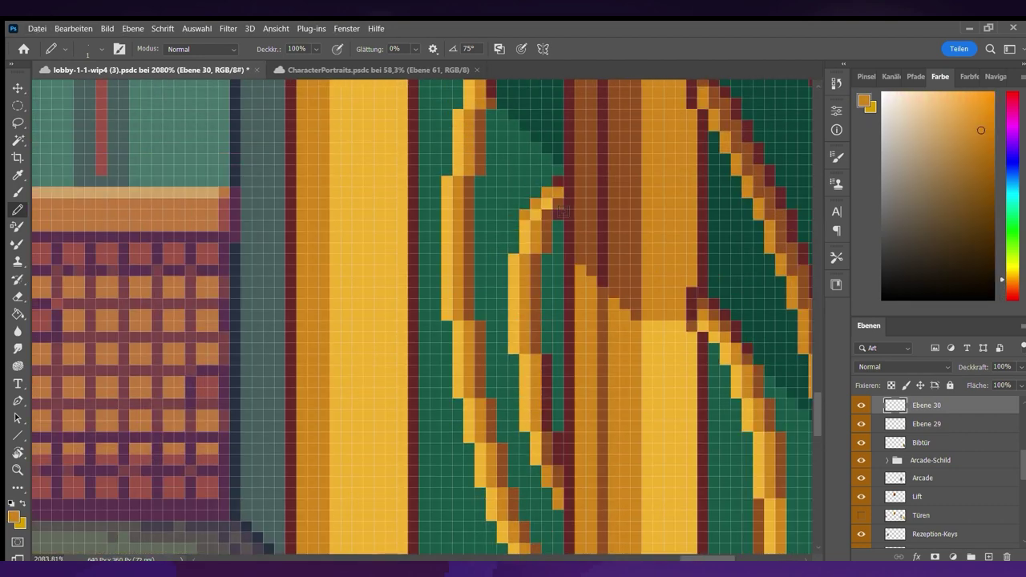
{"action": "scroll", "coordinate": [553, 321], "scroll_direction": "down", "scroll_amount": 5}
{"action": "scroll", "coordinate": [465, 225], "scroll_direction": "up", "scroll_amount": 5}
{"action": "key", "text": "ctrl+e"}
{"action": "scroll", "coordinate": [465, 241], "scroll_direction": "down", "scroll_amount": 1}
{"action": "left_click", "coordinate": [861, 442]}
{"action": "left_click", "coordinate": [862, 443]}
{"action": "scroll", "coordinate": [882, 449], "scroll_direction": "up", "scroll_amount": 2}
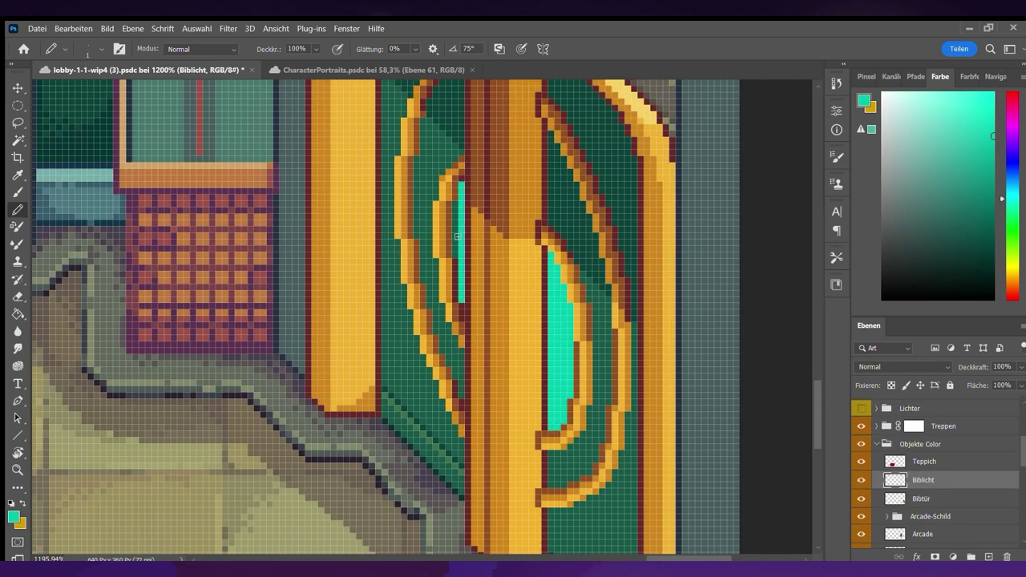
Inspect the arcade wall area and sample the dark red-brown outline colour
{"action": "scroll", "coordinate": [457, 236], "scroll_direction": "down", "scroll_amount": 4}
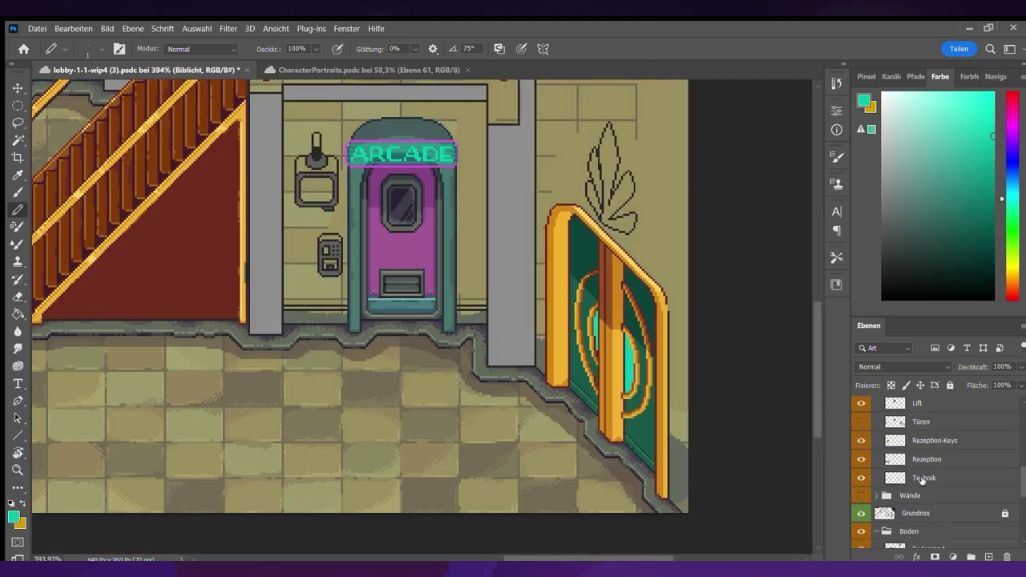
{"action": "scroll", "coordinate": [515, 141], "scroll_direction": "up", "scroll_amount": 4}
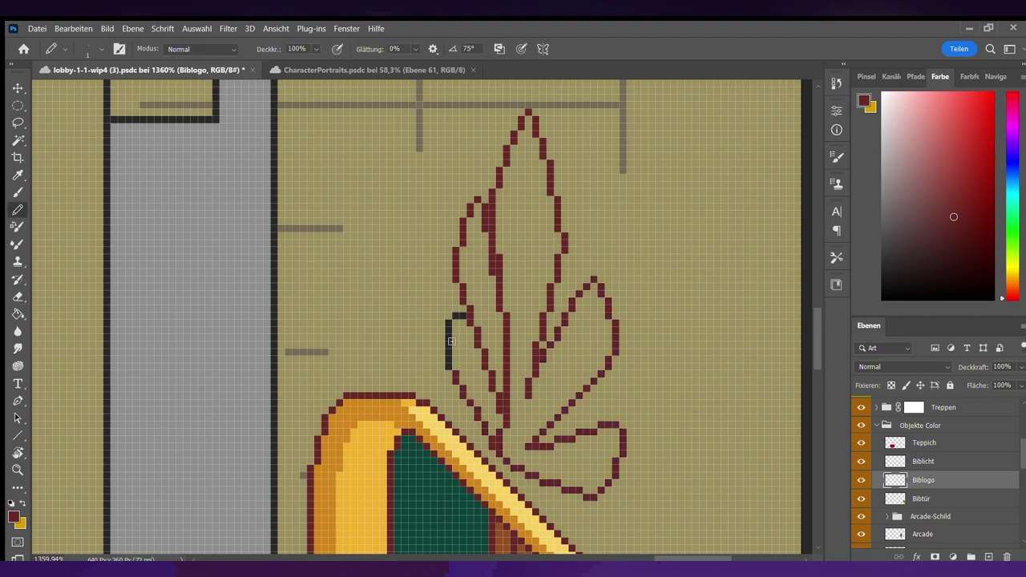
{"action": "scroll", "coordinate": [467, 384], "scroll_direction": "down", "scroll_amount": 5}
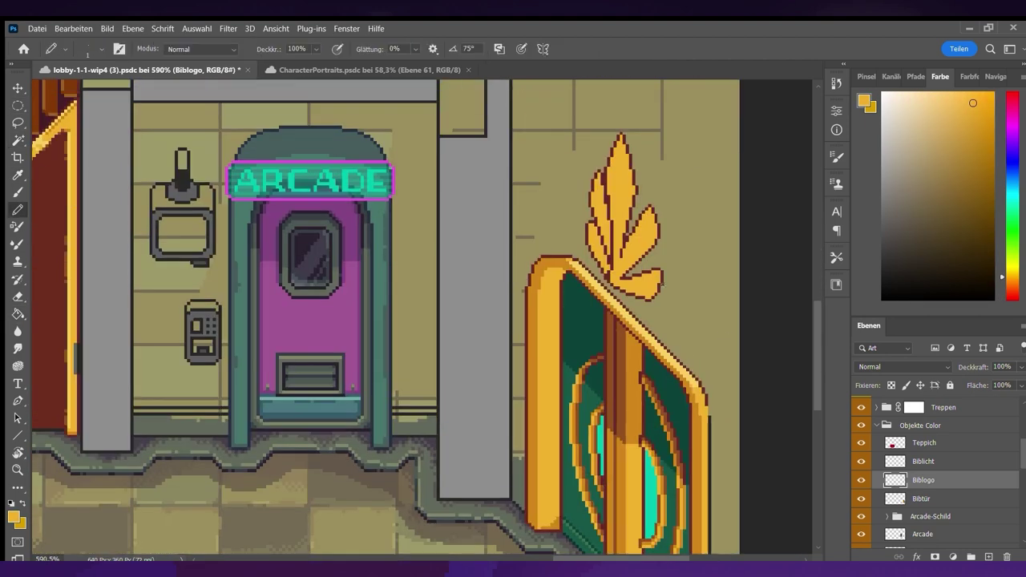
{"action": "scroll", "coordinate": [608, 233], "scroll_direction": "up", "scroll_amount": 2}
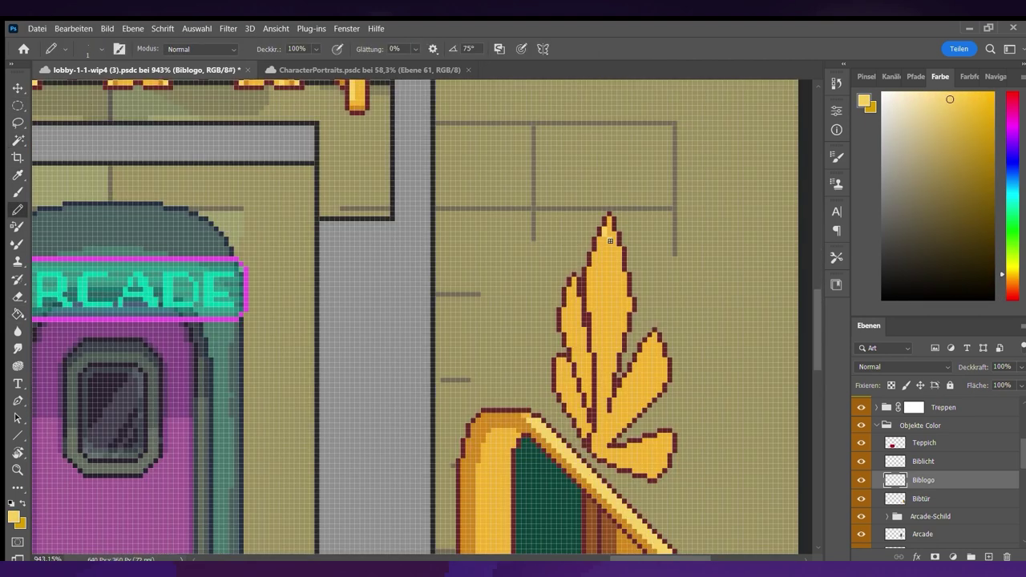
{"action": "scroll", "coordinate": [656, 339], "scroll_direction": "up", "scroll_amount": 3}
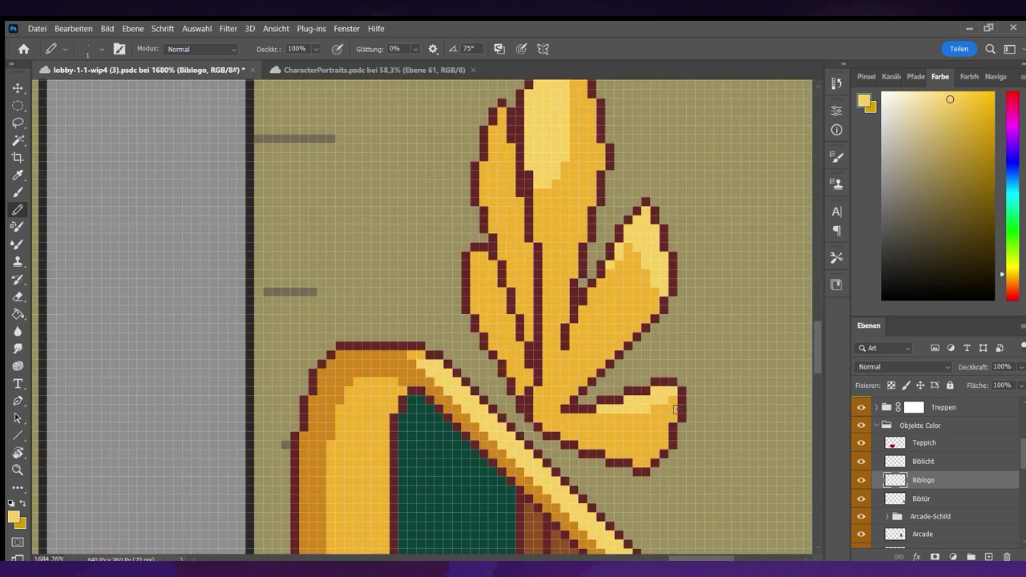
{"action": "scroll", "coordinate": [569, 378], "scroll_direction": "down", "scroll_amount": 4}
{"action": "scroll", "coordinate": [670, 238], "scroll_direction": "up", "scroll_amount": 3}
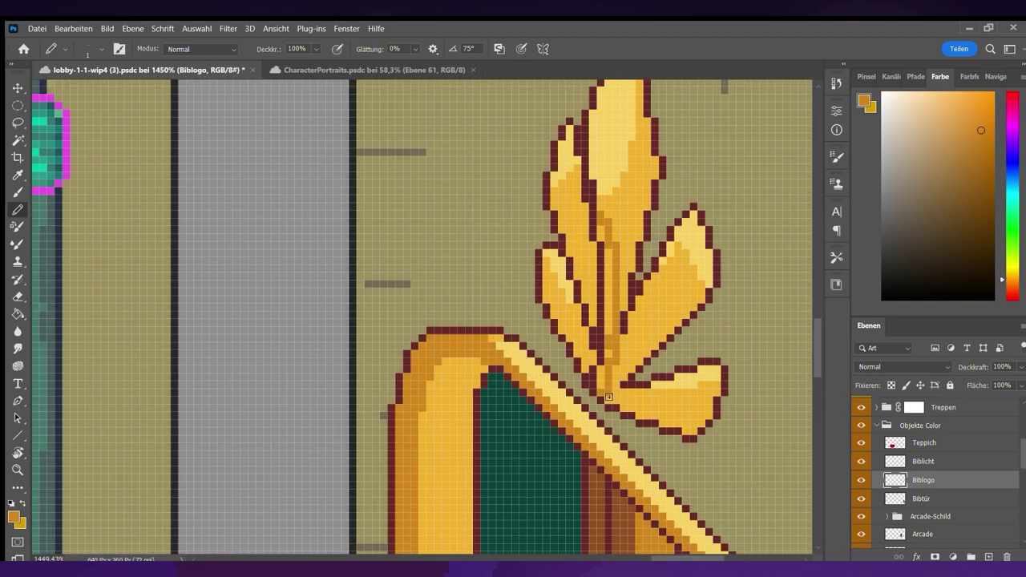
{"action": "scroll", "coordinate": [650, 377], "scroll_direction": "up", "scroll_amount": 1}
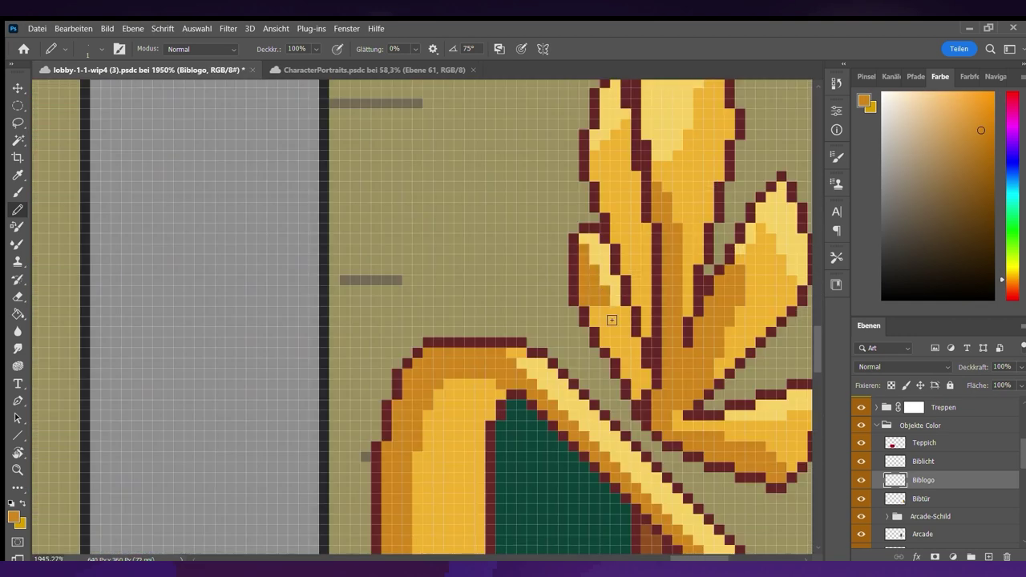
{"action": "scroll", "coordinate": [656, 376], "scroll_direction": "down", "scroll_amount": 4}
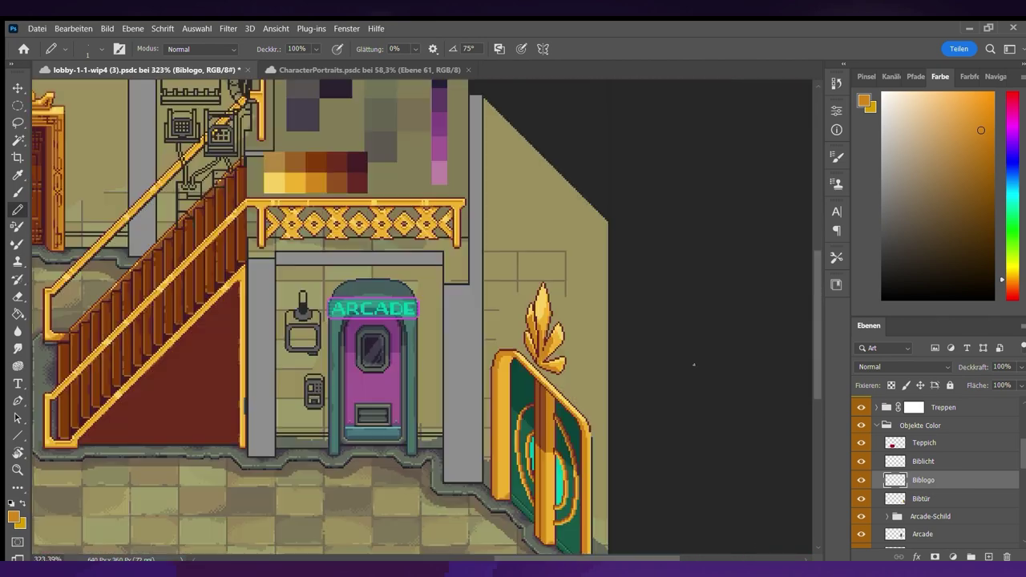
{"action": "scroll", "coordinate": [543, 394], "scroll_direction": "up", "scroll_amount": 4}
{"action": "scroll", "coordinate": [539, 318], "scroll_direction": "down", "scroll_amount": 3}
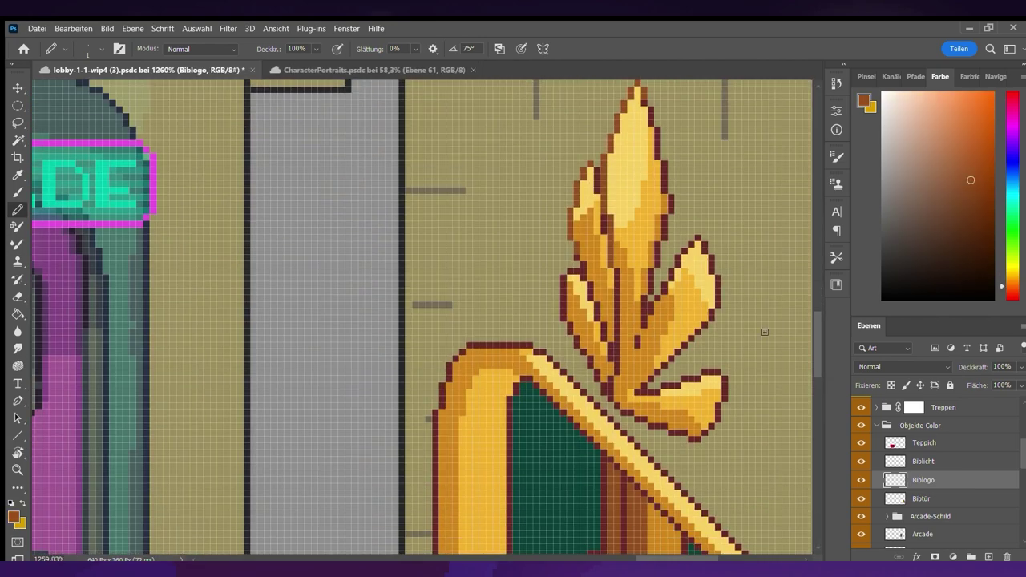
{"action": "scroll", "coordinate": [609, 264], "scroll_direction": "up", "scroll_amount": 2}
{"action": "scroll", "coordinate": [588, 343], "scroll_direction": "up", "scroll_amount": 1}
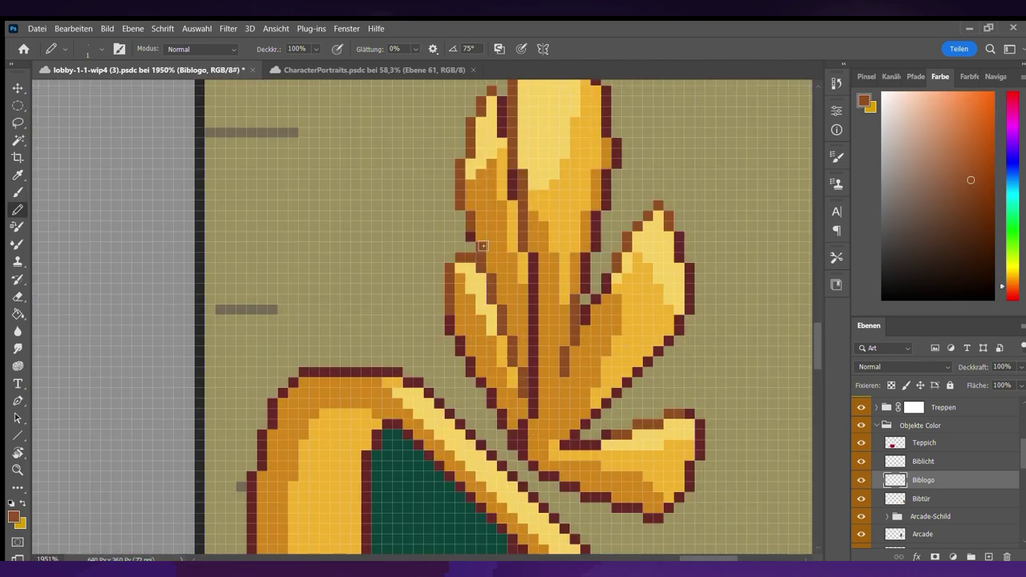
{"action": "left_click", "coordinate": [483, 245], "text": "alt"}
Sample the golden leaf's orange and pick a darker orange shade
{"action": "scroll", "coordinate": [483, 245], "scroll_direction": "down", "scroll_amount": 5}
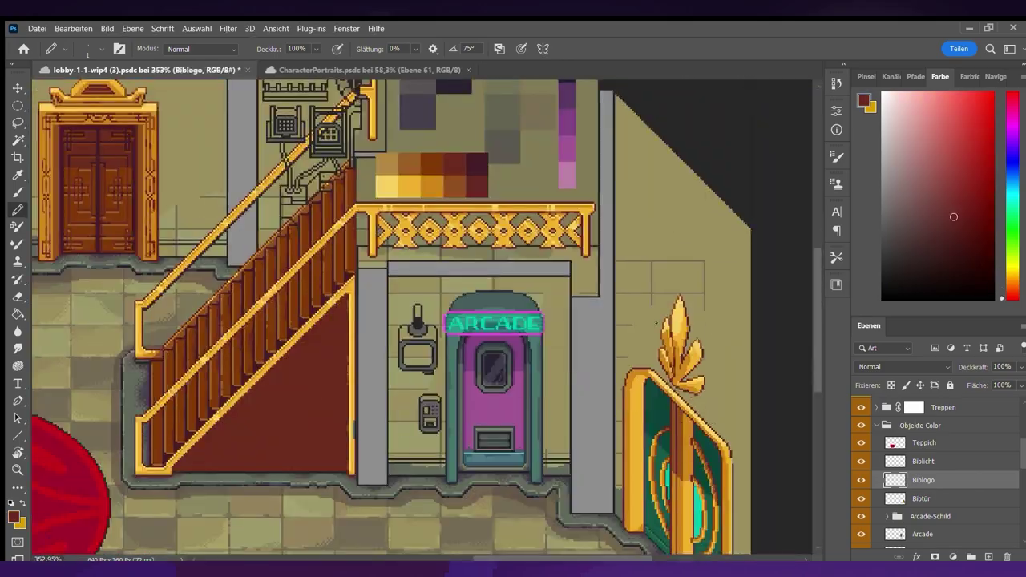
{"action": "scroll", "coordinate": [656, 324], "scroll_direction": "up", "scroll_amount": 5}
{"action": "left_click", "coordinate": [580, 358], "text": "alt"}
{"action": "scroll", "coordinate": [767, 296], "scroll_direction": "down", "scroll_amount": 2}
{"action": "left_click", "coordinate": [767, 297], "text": "alt"}
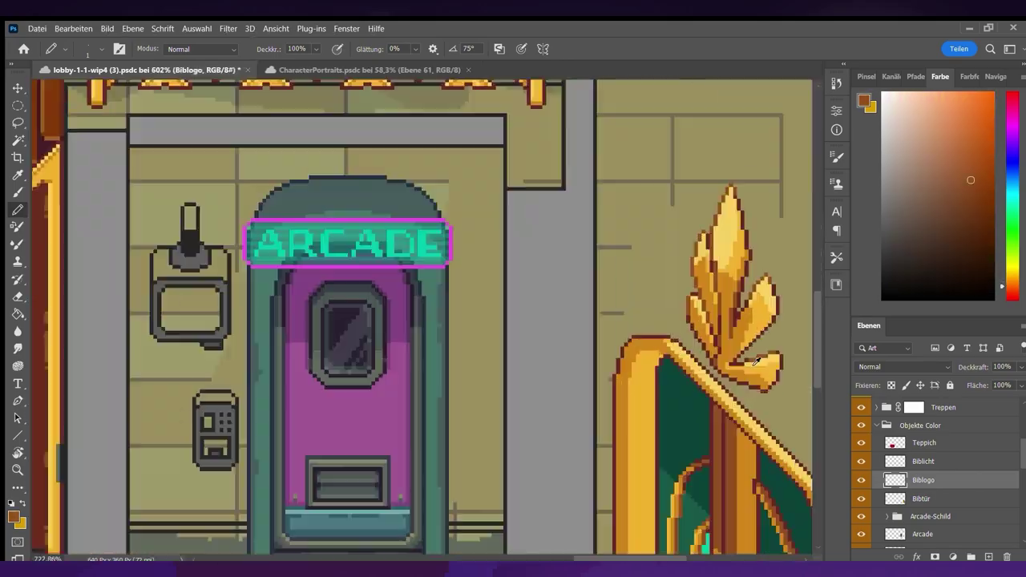
{"action": "scroll", "coordinate": [755, 362], "scroll_direction": "down", "scroll_amount": 4}
{"action": "scroll", "coordinate": [908, 457], "scroll_direction": "down", "scroll_amount": 3}
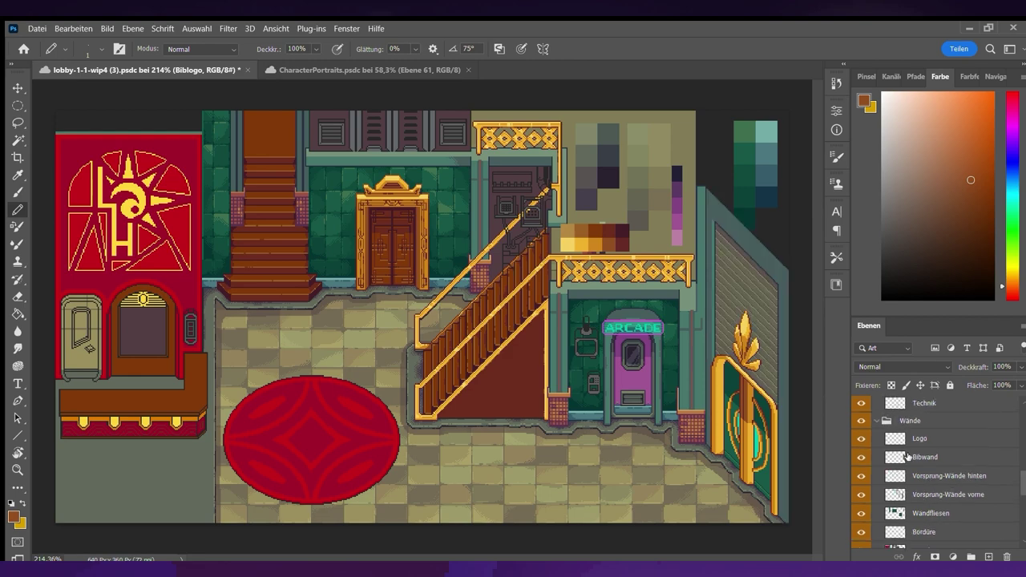
Create new layer Ebene 29 above Bibwand and lower its fill amount
{"action": "left_click", "coordinate": [908, 457]}
{"action": "key", "text": "ctrl+shift+alt+n"}
{"action": "scroll", "coordinate": [561, 321], "scroll_direction": "up", "scroll_amount": 2}
{"action": "left_click_drag", "start_coordinate": [974, 385], "coordinate": [990, 384]}
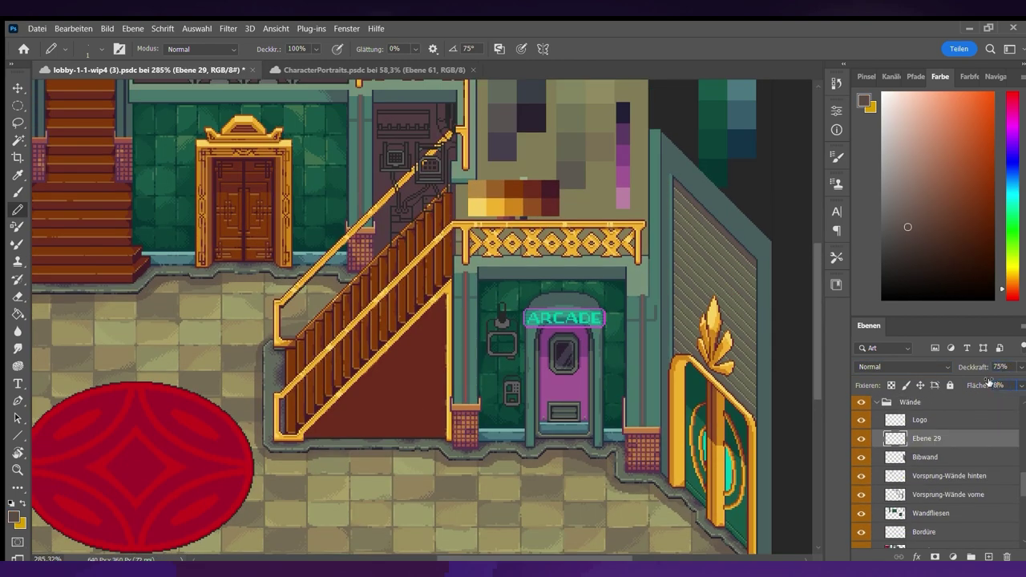
{"action": "scroll", "coordinate": [707, 278], "scroll_direction": "up", "scroll_amount": 2}
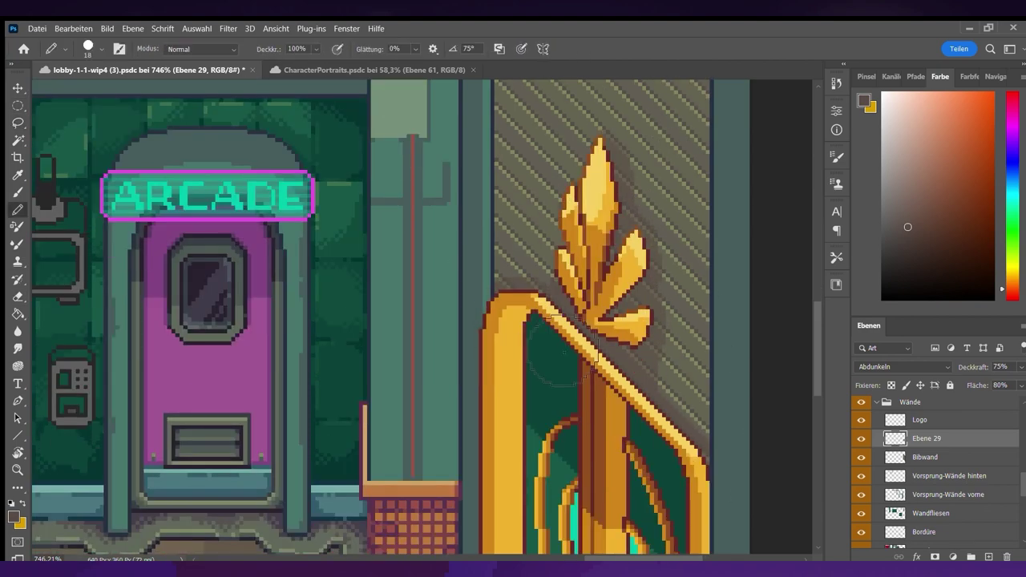
{"action": "scroll", "coordinate": [551, 308], "scroll_direction": "down", "scroll_amount": 3}
{"action": "scroll", "coordinate": [551, 308], "scroll_direction": "down", "scroll_amount": 4}
{"action": "scroll", "coordinate": [552, 309], "scroll_direction": "up", "scroll_amount": 6}
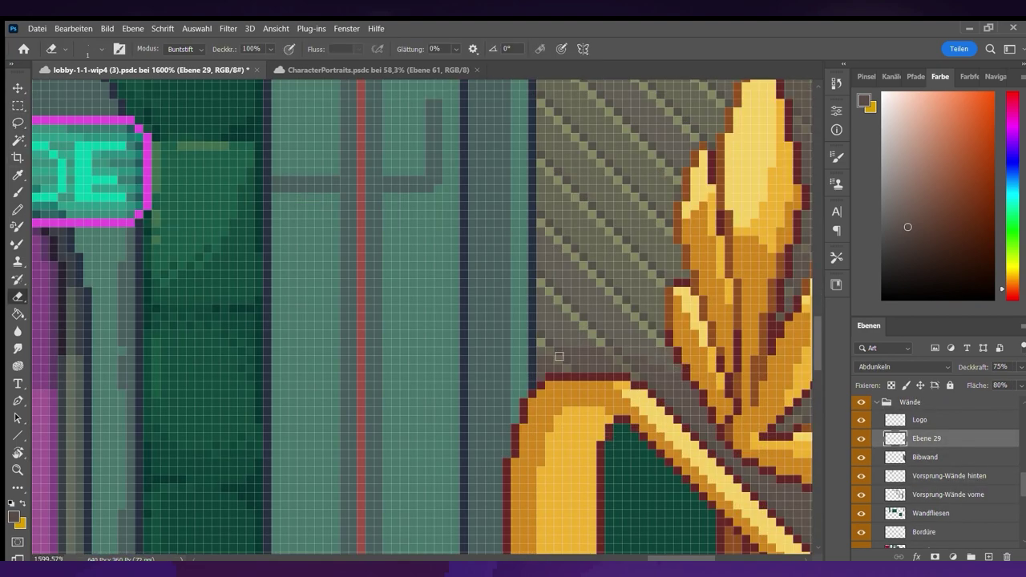
{"action": "scroll", "coordinate": [552, 309], "scroll_direction": "down", "scroll_amount": 3}
{"action": "scroll", "coordinate": [578, 385], "scroll_direction": "up", "scroll_amount": 4}
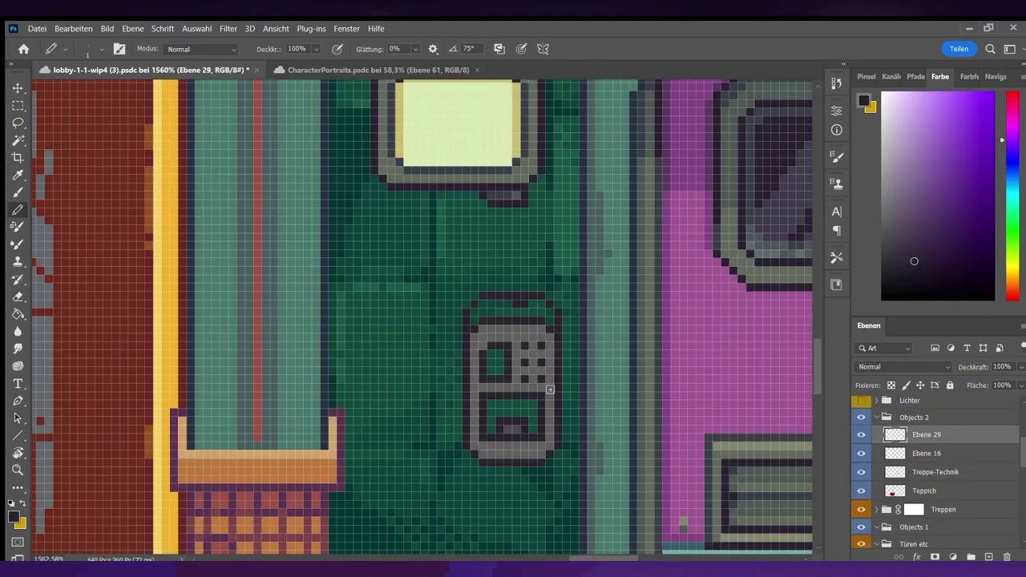
Light the intercom's small window pale yellow and darken the box's lower part
{"action": "scroll", "coordinate": [550, 390], "scroll_direction": "up", "scroll_amount": 1}
{"action": "left_click", "coordinate": [496, 395]}
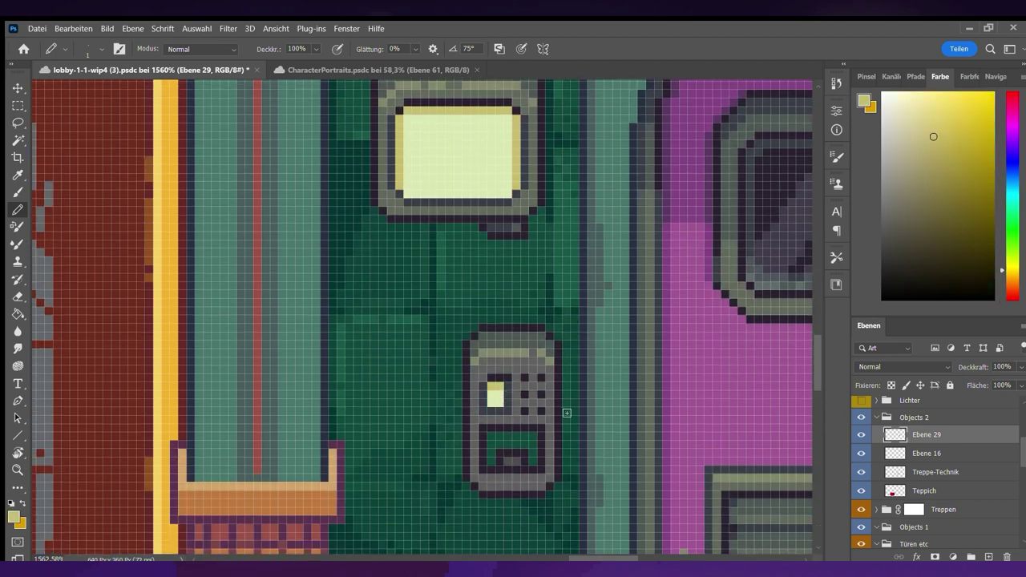
{"action": "left_click", "coordinate": [498, 467], "text": "alt"}
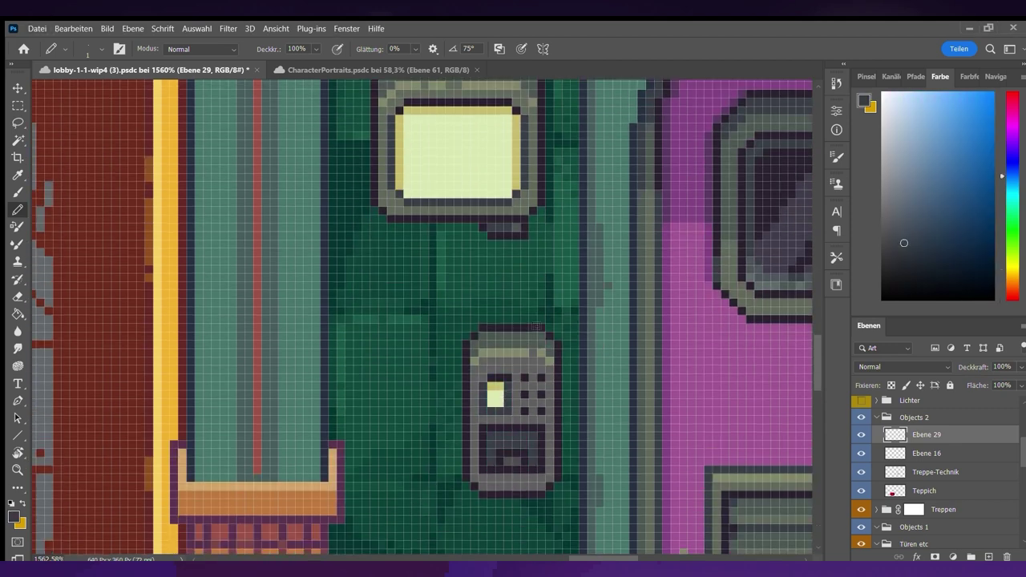
{"action": "scroll", "coordinate": [496, 201], "scroll_direction": "down", "scroll_amount": 10}
{"action": "scroll", "coordinate": [574, 468], "scroll_direction": "up", "scroll_amount": 12}
{"action": "left_click", "coordinate": [574, 468], "text": "alt"}
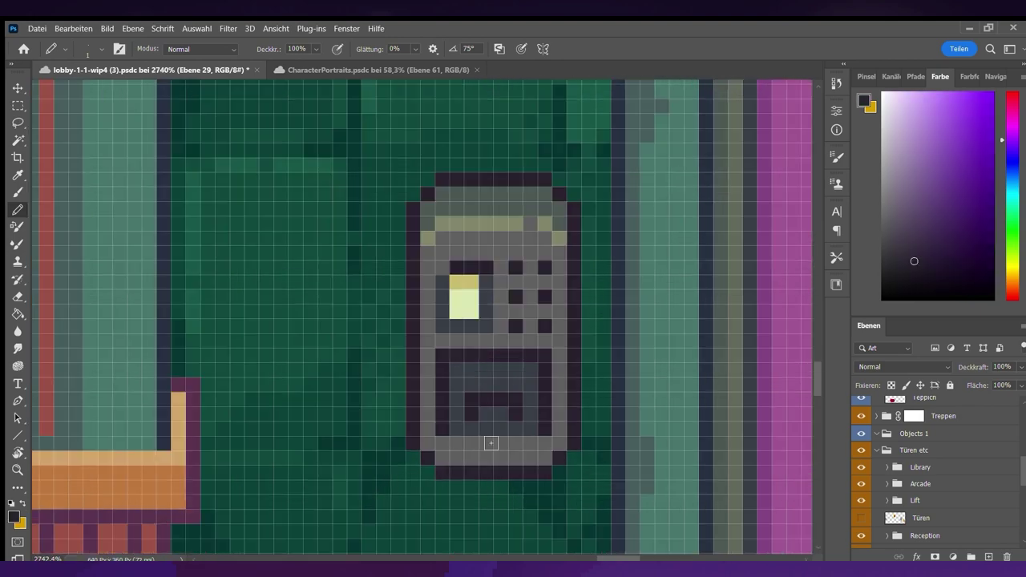
Fill the intercom box area with the Paint Bucket, then drop the selection
{"action": "scroll", "coordinate": [511, 408], "scroll_direction": "down", "scroll_amount": 5}
{"action": "scroll", "coordinate": [511, 408], "scroll_direction": "up", "scroll_amount": 3}
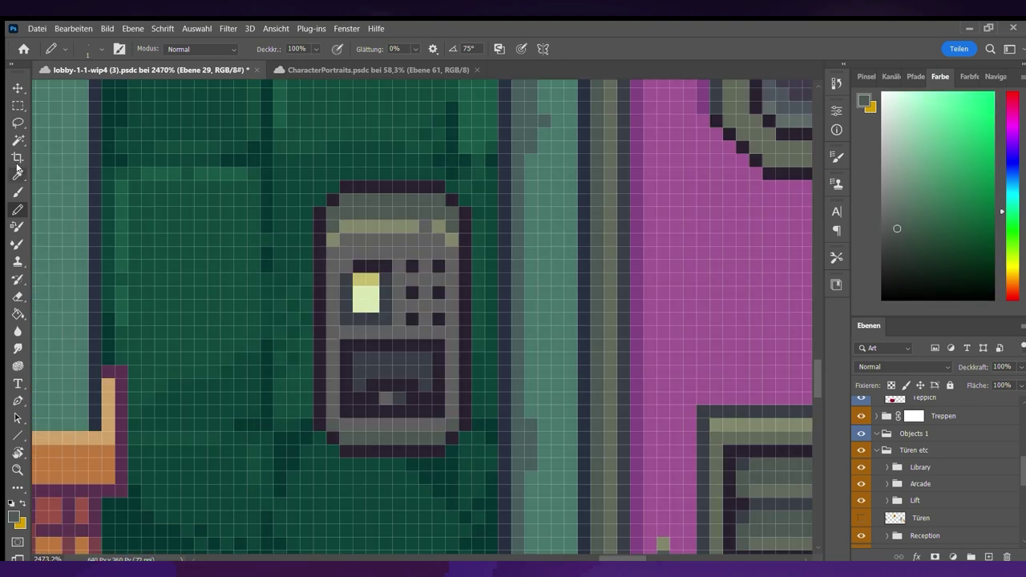
{"action": "scroll", "coordinate": [413, 329], "scroll_direction": "down", "scroll_amount": 2}
{"action": "key", "text": "g"}
{"action": "left_click", "coordinate": [413, 328], "text": "alt"}
{"action": "scroll", "coordinate": [412, 377], "scroll_direction": "up", "scroll_amount": 2}
{"action": "key", "text": "m"}
{"action": "key", "text": "ctrl+d"}
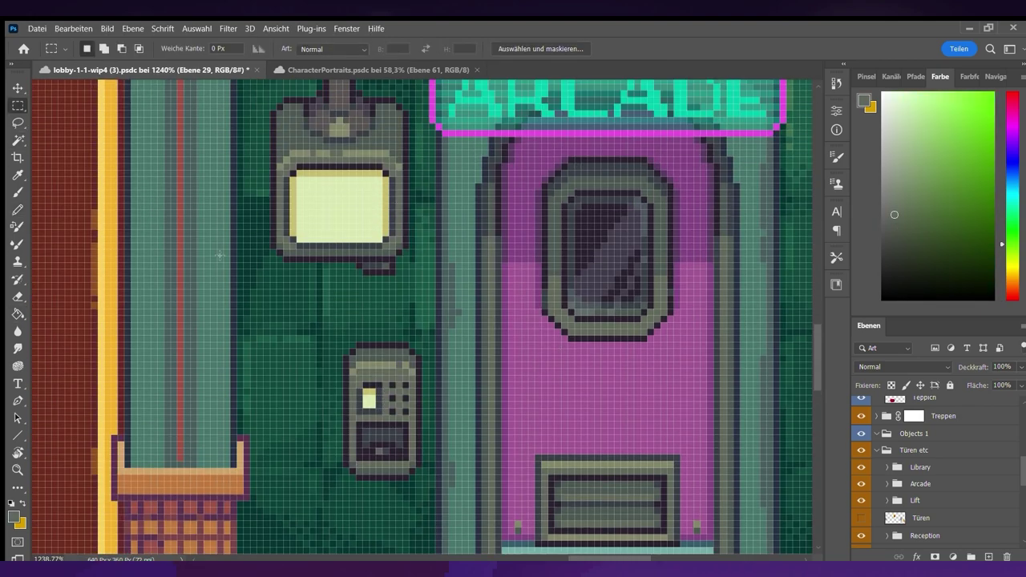
{"action": "scroll", "coordinate": [495, 265], "scroll_direction": "down", "scroll_amount": 4}
{"action": "scroll", "coordinate": [494, 265], "scroll_direction": "up", "scroll_amount": 4}
Pencil a red indicator pixel onto the intercom box, then sample the device's dark grey
{"action": "key", "text": "b"}
{"action": "left_click", "coordinate": [982, 156]}
{"action": "scroll", "coordinate": [495, 265], "scroll_direction": "down", "scroll_amount": 4}
{"action": "scroll", "coordinate": [495, 264], "scroll_direction": "up", "scroll_amount": 5}
{"action": "left_click", "coordinate": [495, 331]}
{"action": "scroll", "coordinate": [481, 325], "scroll_direction": "down", "scroll_amount": 4}
{"action": "scroll", "coordinate": [481, 325], "scroll_direction": "up", "scroll_amount": 4}
{"action": "left_click", "coordinate": [551, 303], "text": "alt"}
{"action": "scroll", "coordinate": [551, 302], "scroll_direction": "down", "scroll_amount": 4}
Make the Treppen stairs layer visible again
{"action": "scroll", "coordinate": [669, 341], "scroll_direction": "down", "scroll_amount": 4}
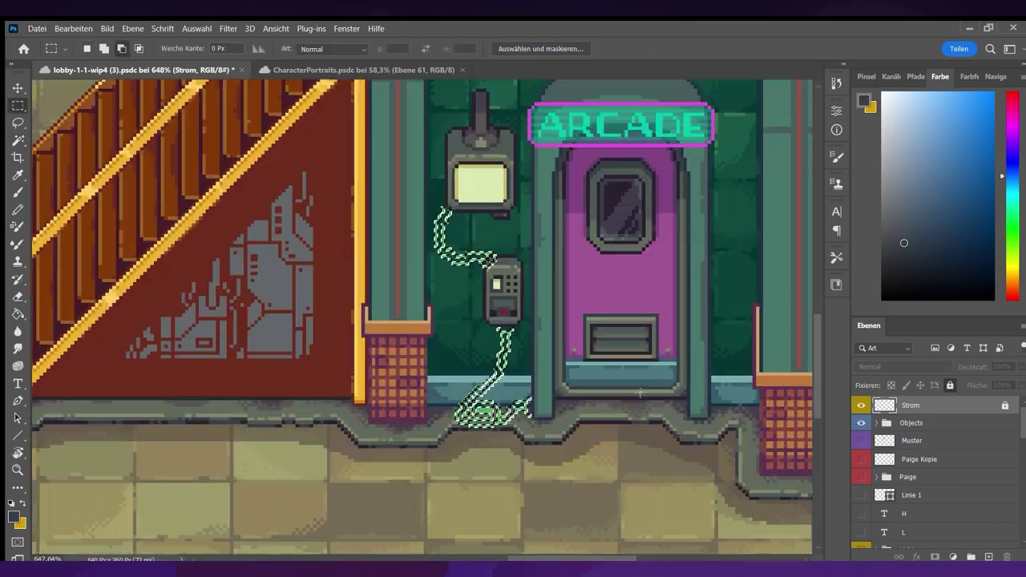
{"action": "scroll", "coordinate": [865, 455], "scroll_direction": "up", "scroll_amount": 1}
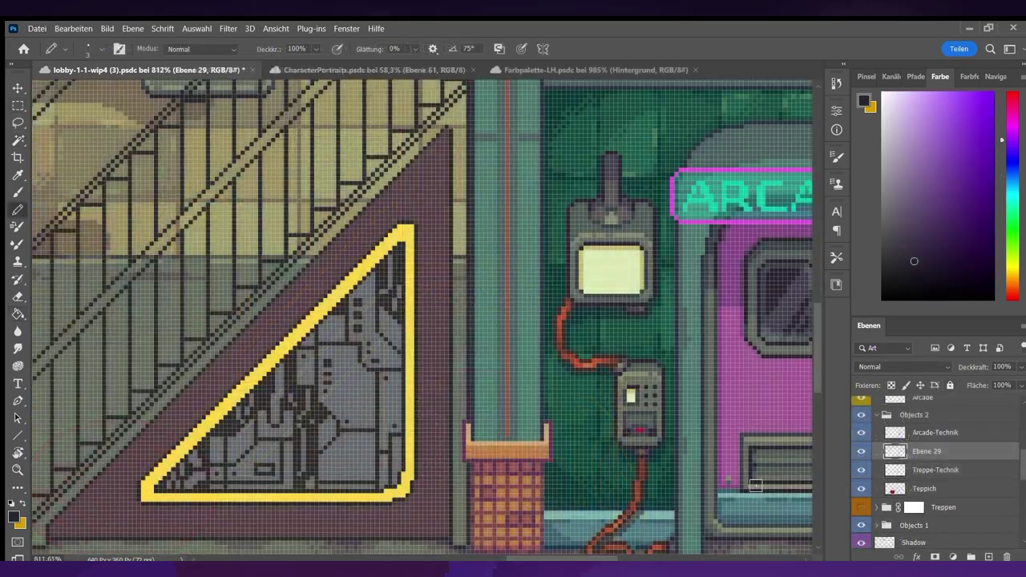
{"action": "scroll", "coordinate": [613, 429], "scroll_direction": "up", "scroll_amount": 3}
{"action": "scroll", "coordinate": [612, 429], "scroll_direction": "left", "scroll_amount": 6}
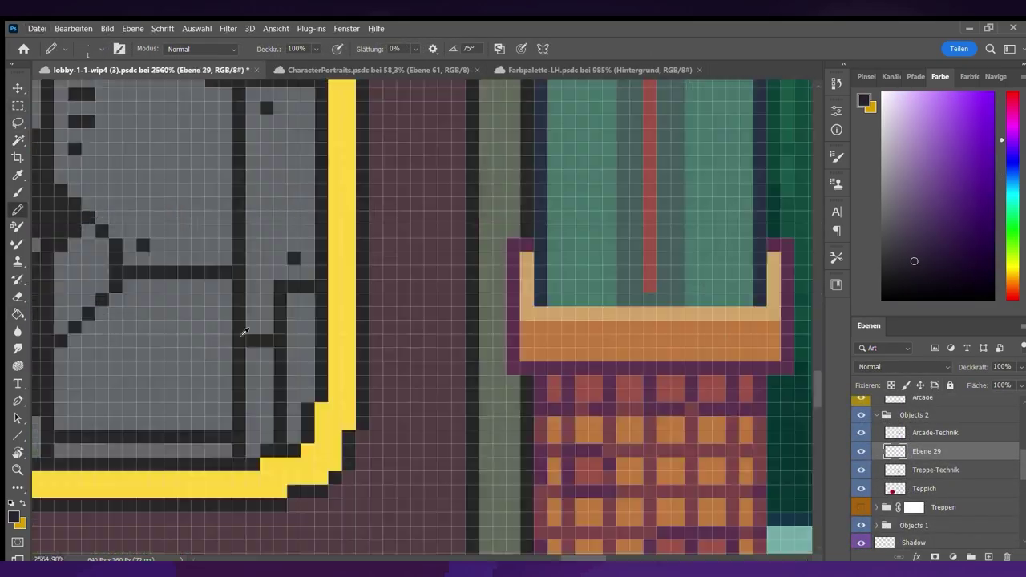
{"action": "scroll", "coordinate": [321, 483], "scroll_direction": "up", "scroll_amount": 1}
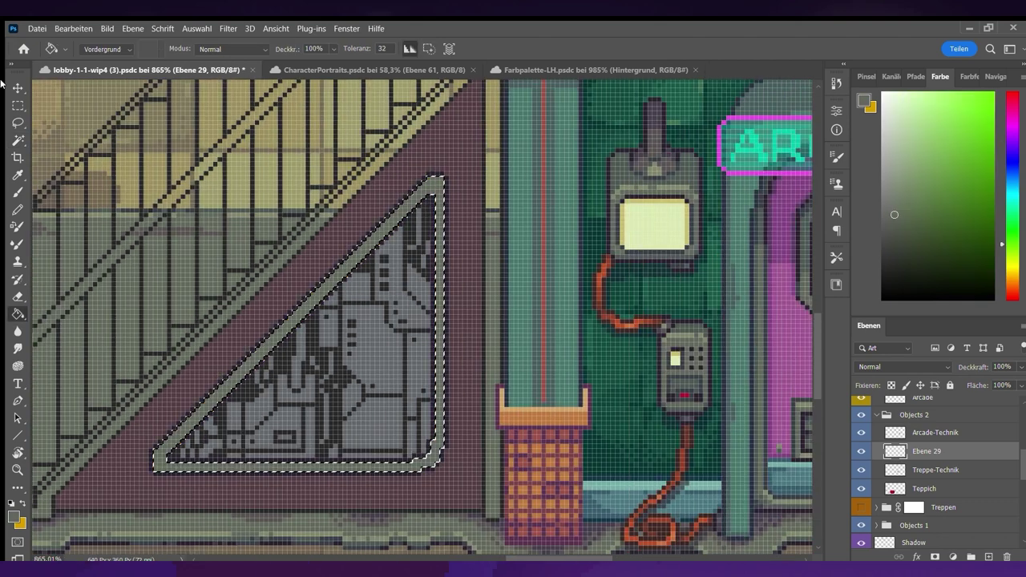
{"action": "scroll", "coordinate": [399, 463], "scroll_direction": "up", "scroll_amount": 2}
{"action": "scroll", "coordinate": [699, 286], "scroll_direction": "down", "scroll_amount": 2}
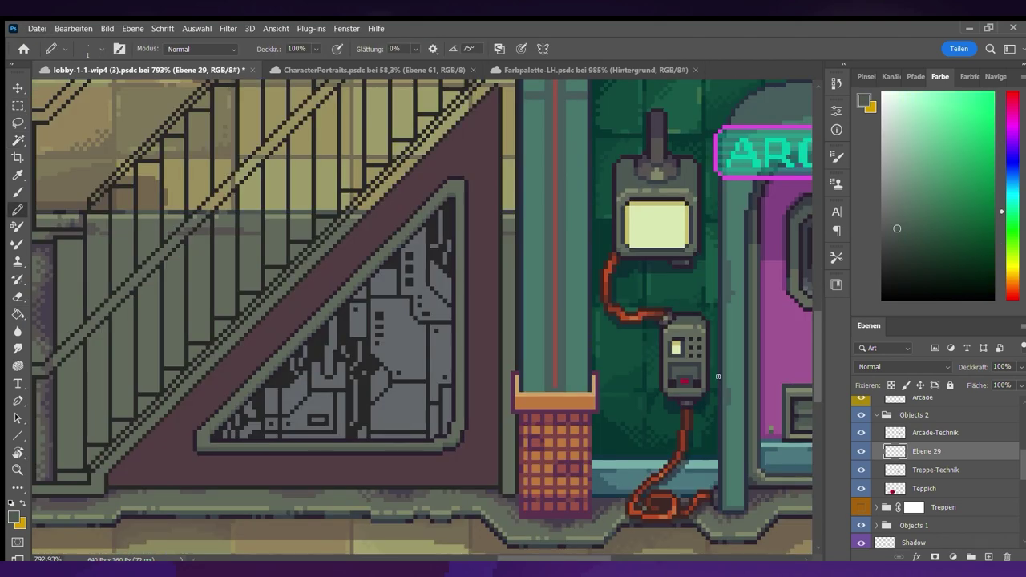
{"action": "scroll", "coordinate": [922, 482], "scroll_direction": "down", "scroll_amount": 1}
{"action": "left_click", "coordinate": [861, 488]}
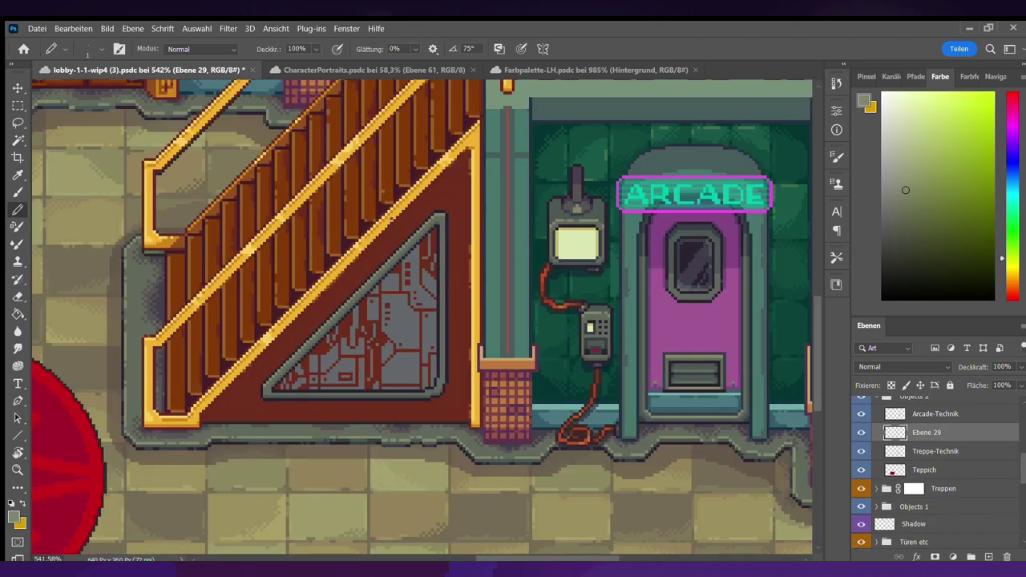
Eyedrop the panel's grey-green border and dark purple outline colours from the artwork
{"action": "scroll", "coordinate": [321, 377], "scroll_direction": "up", "scroll_amount": 3}
{"action": "left_click", "coordinate": [320, 377], "text": "alt"}
{"action": "scroll", "coordinate": [321, 377], "scroll_direction": "down", "scroll_amount": 2}
{"action": "scroll", "coordinate": [322, 382], "scroll_direction": "up", "scroll_amount": 2}
{"action": "left_click", "coordinate": [358, 423], "text": "alt"}
{"action": "scroll", "coordinate": [307, 428], "scroll_direction": "down", "scroll_amount": 1}
{"action": "scroll", "coordinate": [307, 427], "scroll_direction": "up", "scroll_amount": 1}
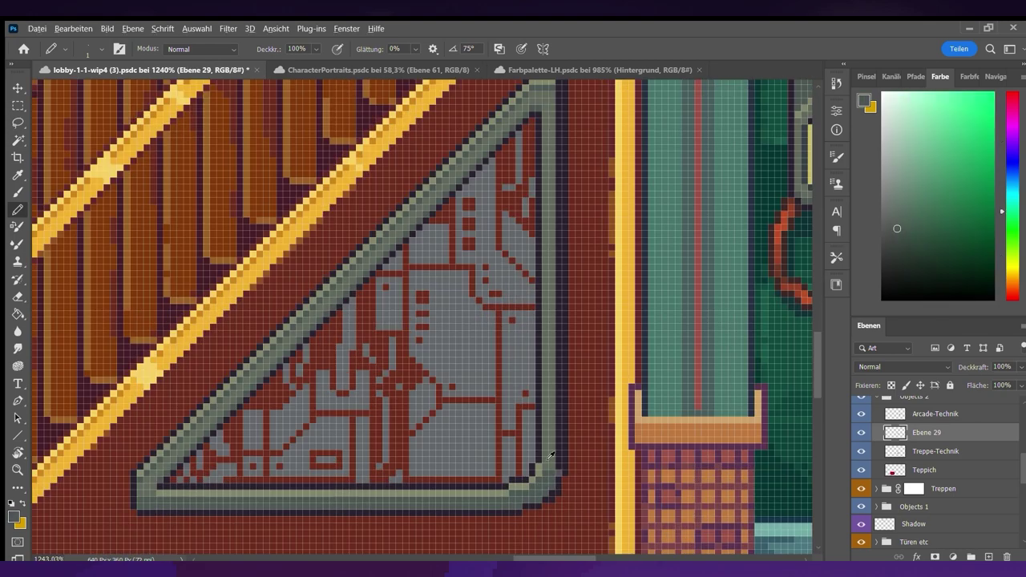
{"action": "scroll", "coordinate": [481, 457], "scroll_direction": "down", "scroll_amount": 3}
{"action": "scroll", "coordinate": [583, 486], "scroll_direction": "up", "scroll_amount": 3}
{"action": "scroll", "coordinate": [583, 486], "scroll_direction": "down", "scroll_amount": 3}
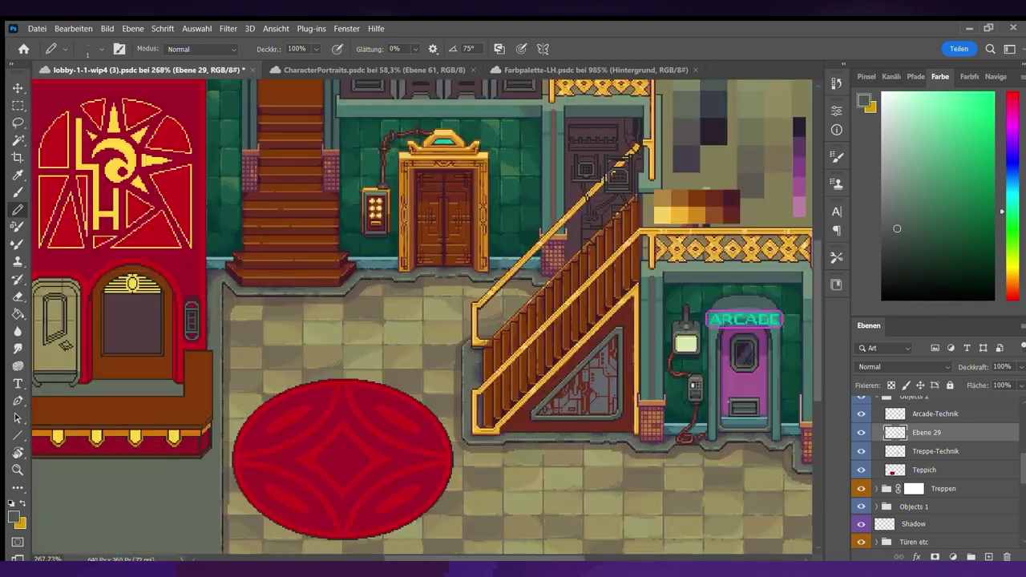
{"action": "scroll", "coordinate": [583, 486], "scroll_direction": "up", "scroll_amount": 4}
{"action": "left_click", "coordinate": [569, 481], "text": "alt"}
Clear the light-grey fill inside the tech triangle and deselect it
{"action": "key", "text": "Delete"}
{"action": "key", "text": "ctrl+d"}
{"action": "key", "text": "m"}
{"action": "scroll", "coordinate": [425, 313], "scroll_direction": "down", "scroll_amount": 3}
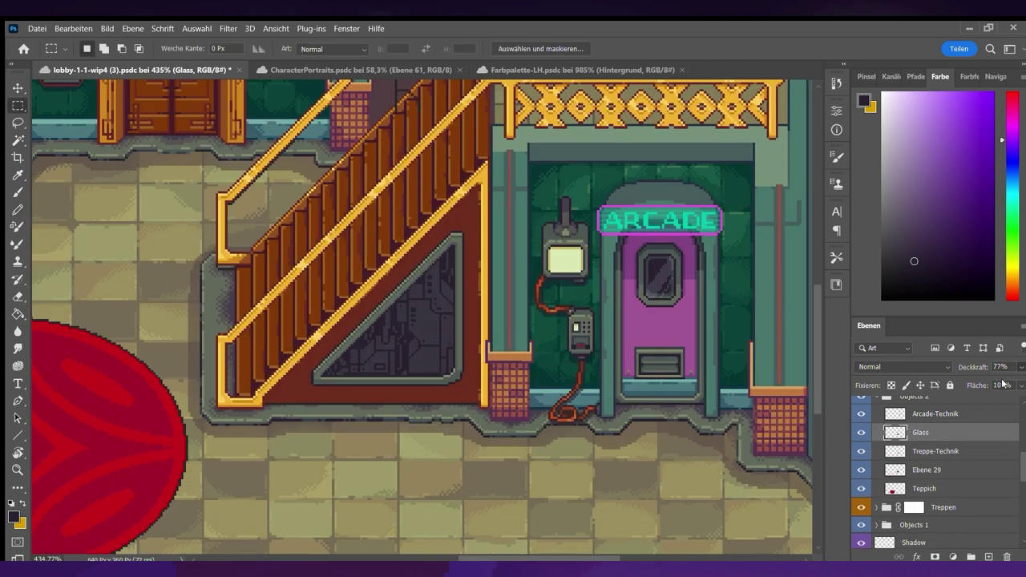
Draw a straight light diagonal reflection line across the glass over the tech panel
{"action": "key", "text": "b"}
{"action": "scroll", "coordinate": [356, 344], "scroll_direction": "up", "scroll_amount": 3}
{"action": "scroll", "coordinate": [425, 337], "scroll_direction": "down", "scroll_amount": 3}
{"action": "scroll", "coordinate": [481, 360], "scroll_direction": "up", "scroll_amount": 5}
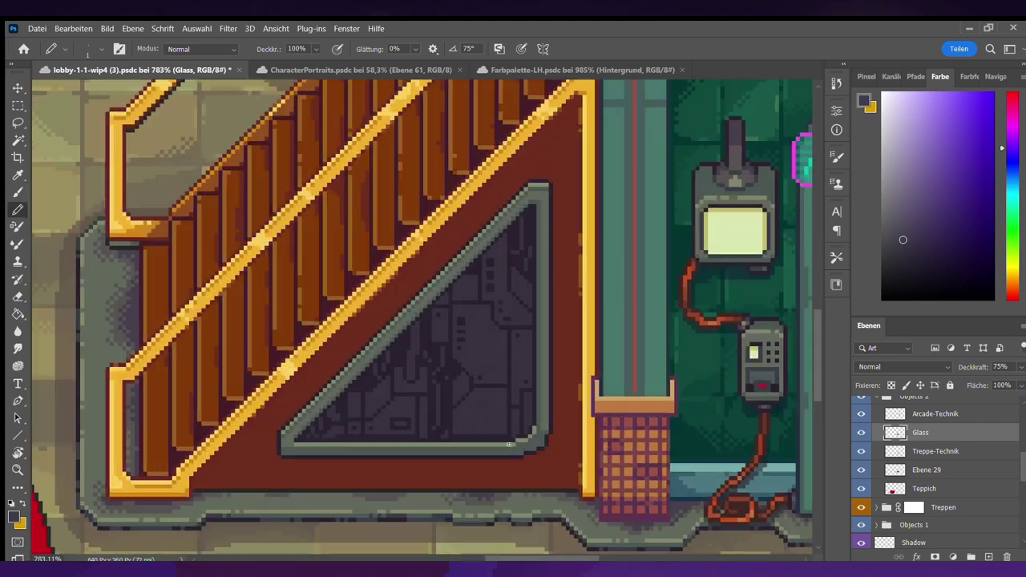
{"action": "left_click", "coordinate": [549, 384]}
{"action": "left_click", "coordinate": [394, 272], "text": "shift"}
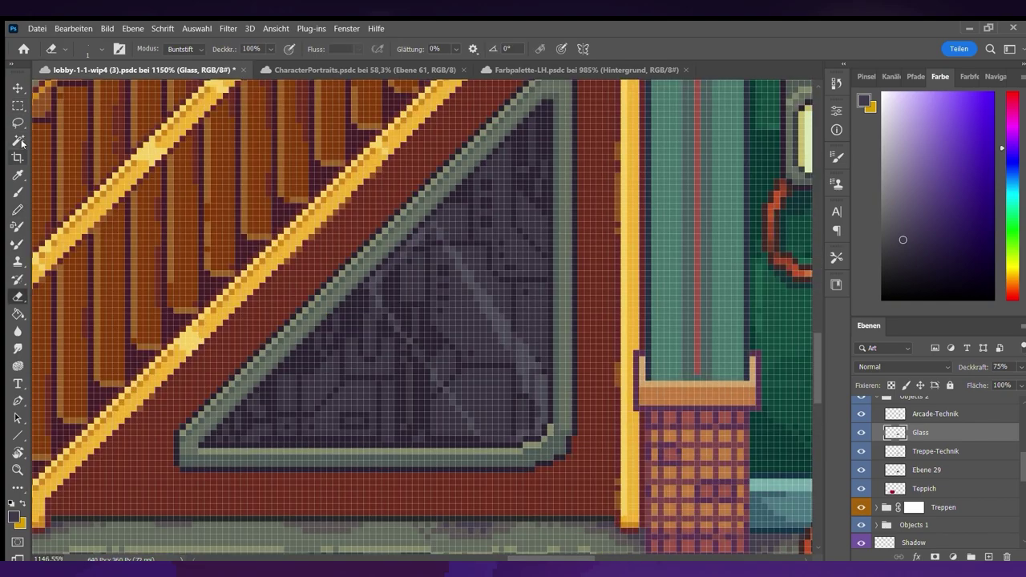
{"action": "key", "text": "b"}
Hide the Glass layer covering the under-stairs tech panel
{"action": "scroll", "coordinate": [458, 252], "scroll_direction": "down", "scroll_amount": 1}
{"action": "scroll", "coordinate": [548, 327], "scroll_direction": "down", "scroll_amount": 3}
{"action": "scroll", "coordinate": [514, 332], "scroll_direction": "up", "scroll_amount": 3}
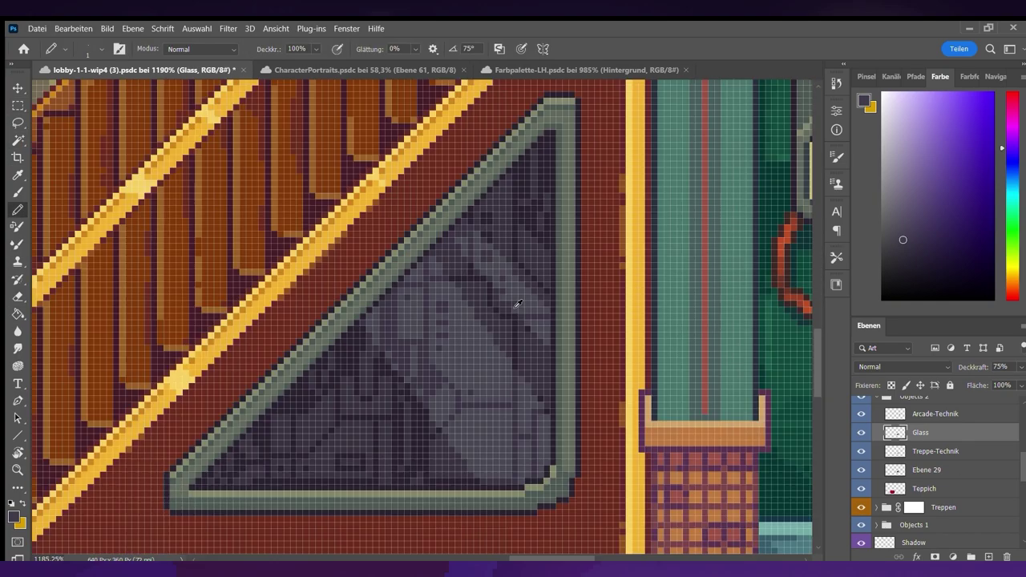
{"action": "scroll", "coordinate": [482, 340], "scroll_direction": "down", "scroll_amount": 3}
{"action": "scroll", "coordinate": [432, 349], "scroll_direction": "up", "scroll_amount": 4}
{"action": "scroll", "coordinate": [433, 348], "scroll_direction": "down", "scroll_amount": 6}
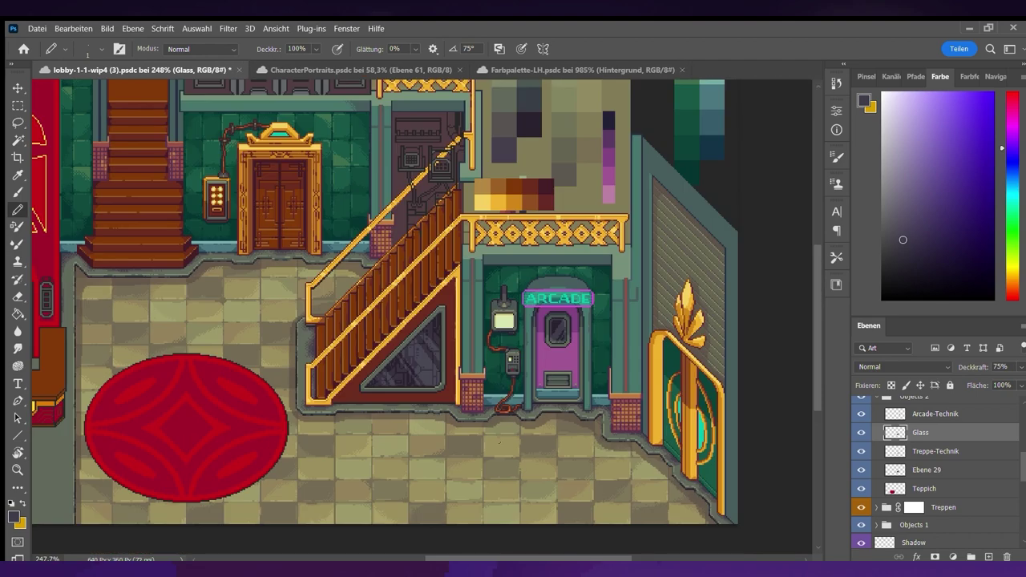
{"action": "scroll", "coordinate": [532, 404], "scroll_direction": "up", "scroll_amount": 4}
{"action": "left_click", "coordinate": [532, 403], "text": "ctrl"}
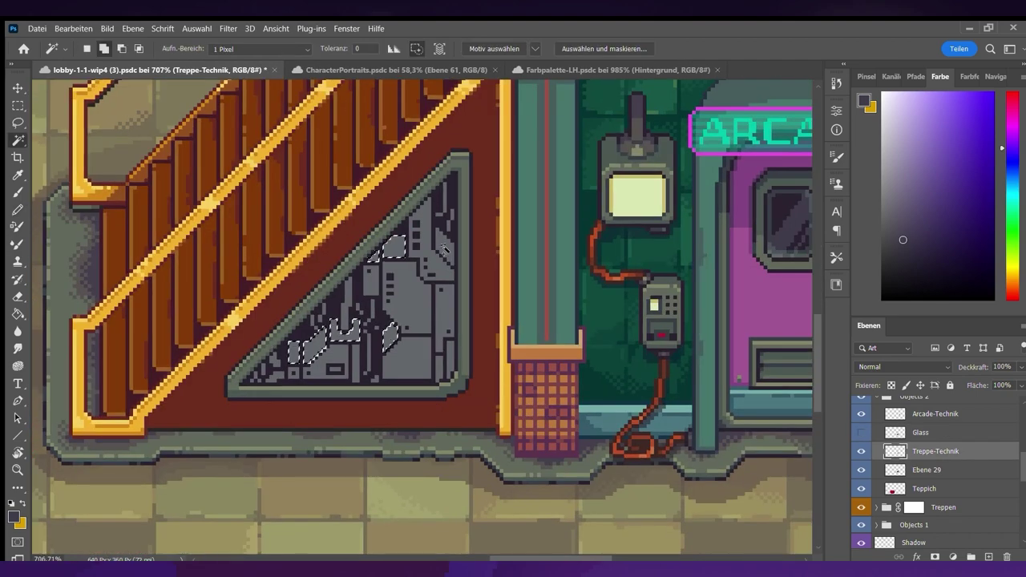
Paint dark blue-grey shading into the tech panel
{"action": "left_click", "coordinate": [474, 286], "text": "alt"}
{"action": "scroll", "coordinate": [390, 382], "scroll_direction": "up", "scroll_amount": 3}
{"action": "left_click", "coordinate": [390, 382], "text": "alt"}
{"action": "scroll", "coordinate": [389, 382], "scroll_direction": "down", "scroll_amount": 3}
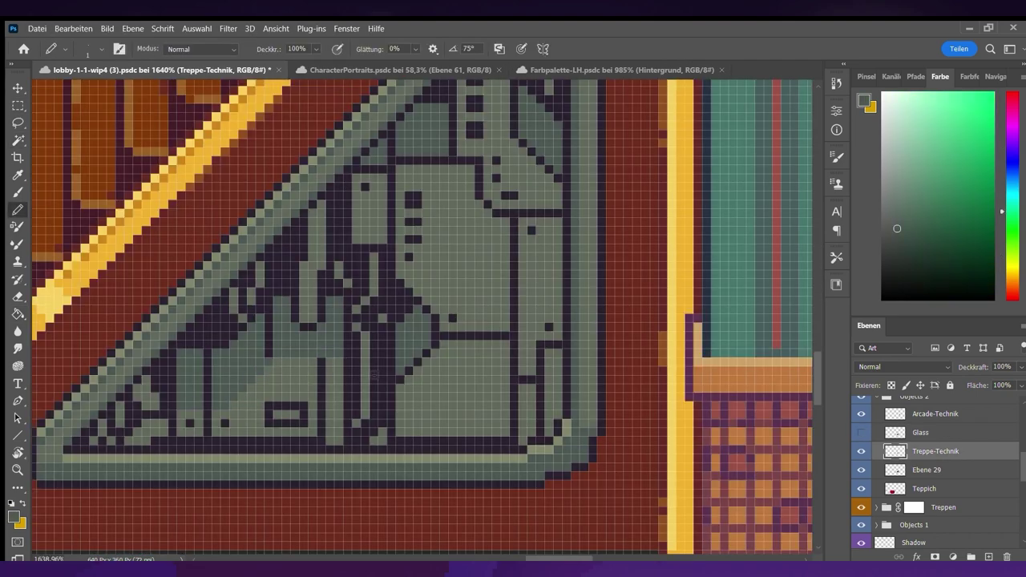
{"action": "scroll", "coordinate": [257, 336], "scroll_direction": "up", "scroll_amount": 4}
{"action": "left_click_drag", "start_coordinate": [249, 306], "coordinate": [258, 336]}
{"action": "scroll", "coordinate": [430, 390], "scroll_direction": "down", "scroll_amount": 2}
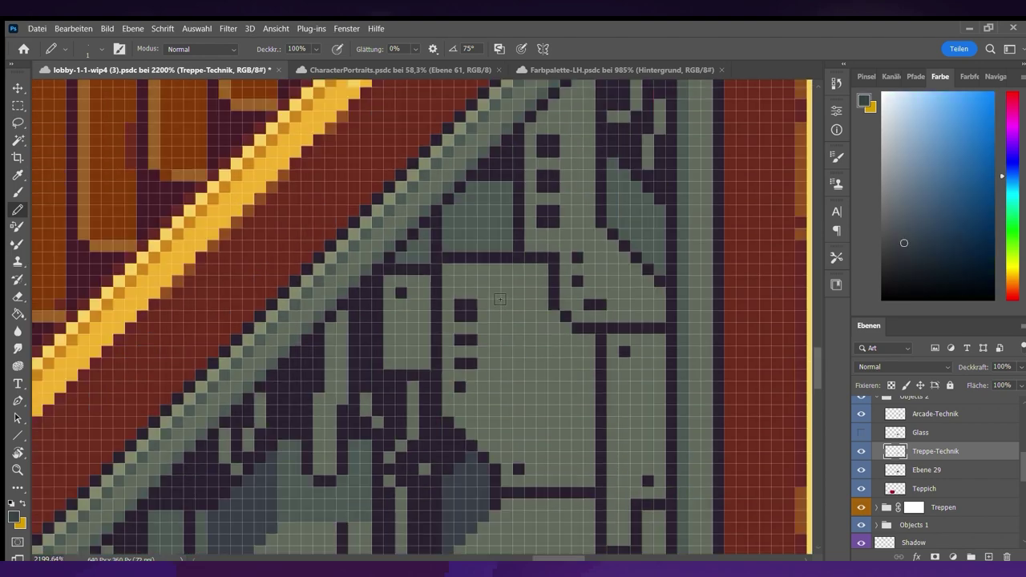
{"action": "scroll", "coordinate": [450, 363], "scroll_direction": "down", "scroll_amount": 2}
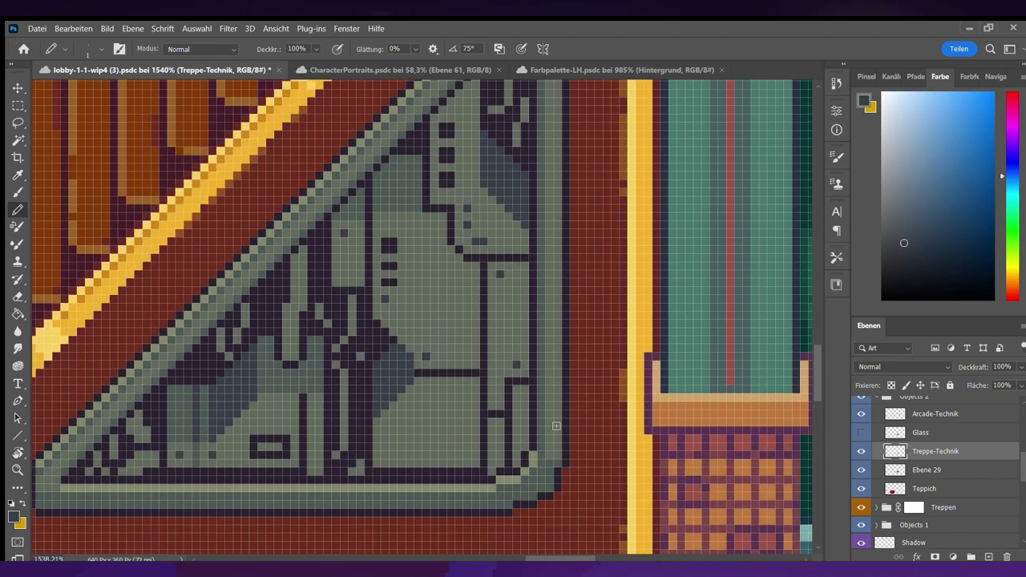
Repaint the panel's bottom row grey-green and add two teal indicator lights
{"action": "left_click", "coordinate": [521, 401], "text": "alt"}
{"action": "left_click_drag", "start_coordinate": [415, 373], "coordinate": [479, 380]}
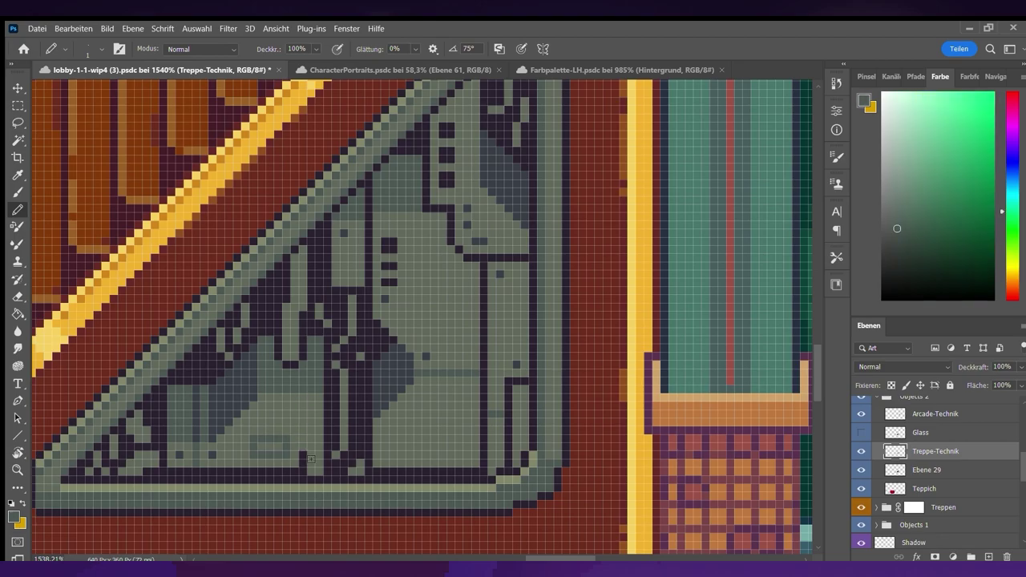
{"action": "scroll", "coordinate": [311, 459], "scroll_direction": "down", "scroll_amount": 4}
{"action": "left_click", "coordinate": [699, 229], "text": "alt"}
{"action": "scroll", "coordinate": [399, 341], "scroll_direction": "up", "scroll_amount": 3}
{"action": "left_click", "coordinate": [393, 325]}
{"action": "left_click", "coordinate": [393, 337]}
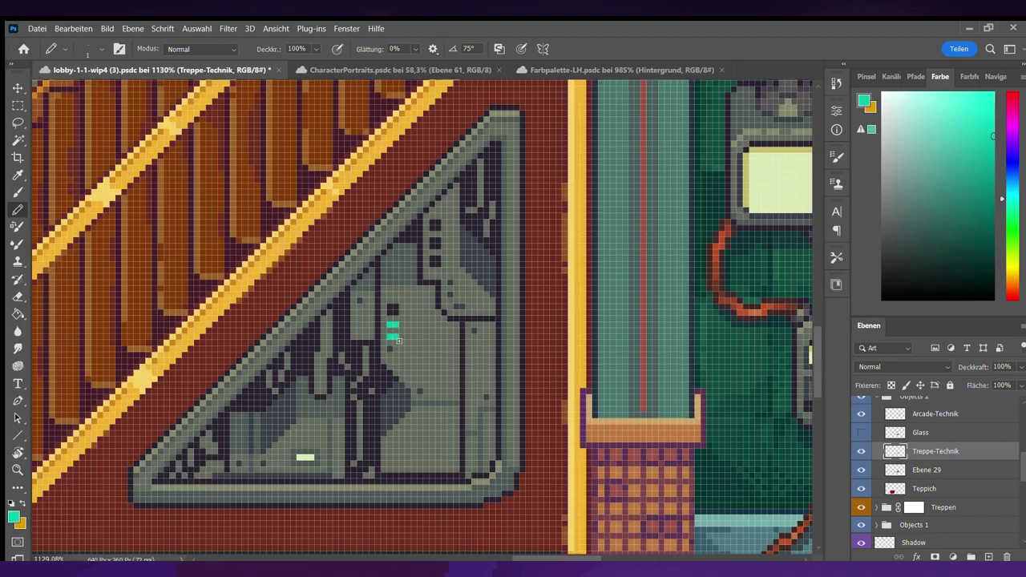
{"action": "scroll", "coordinate": [399, 341], "scroll_direction": "down", "scroll_amount": 2}
Repaint a magenta pixel on the panel with a pale highlight colour
{"action": "left_click", "coordinate": [778, 232], "text": "alt"}
{"action": "scroll", "coordinate": [461, 301], "scroll_direction": "down", "scroll_amount": 3}
{"action": "scroll", "coordinate": [461, 301], "scroll_direction": "up", "scroll_amount": 3}
{"action": "left_click", "coordinate": [417, 353]}
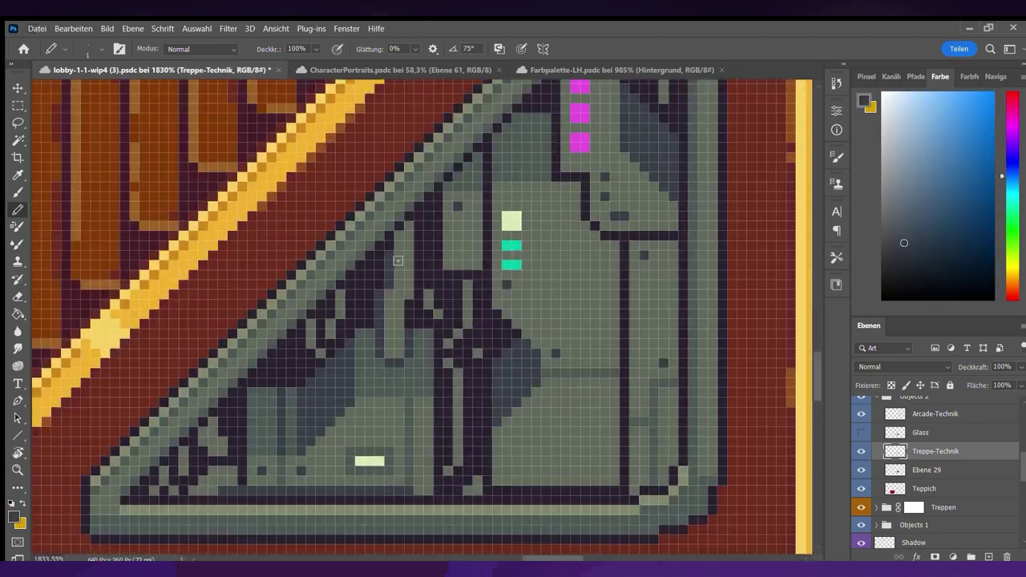
{"action": "left_click", "coordinate": [373, 463], "text": "alt"}
{"action": "scroll", "coordinate": [461, 301], "scroll_direction": "up", "scroll_amount": 2}
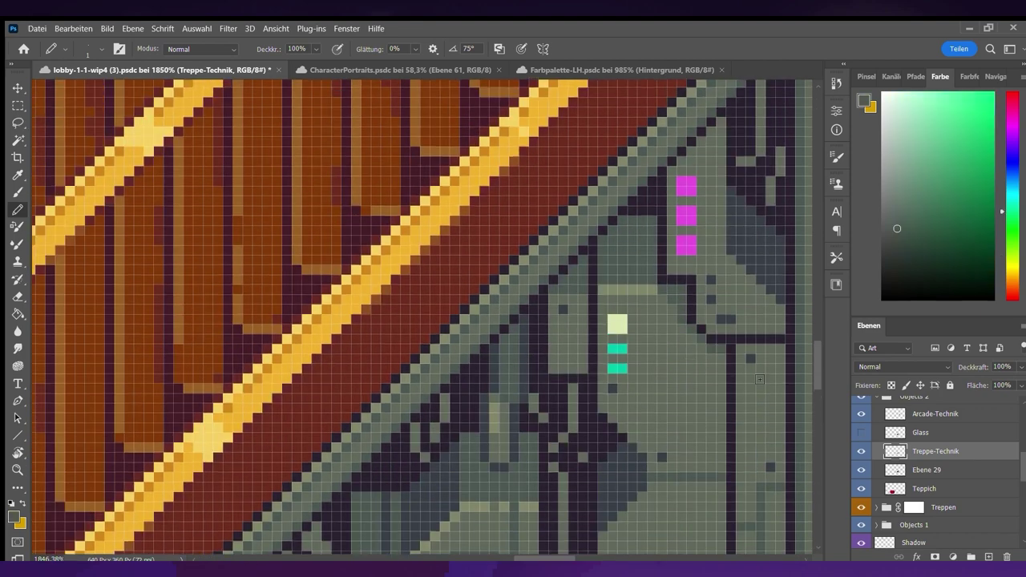
{"action": "scroll", "coordinate": [696, 369], "scroll_direction": "down", "scroll_amount": 1}
Sample the dark bluish grey, grey-green and dark purple from the panel
{"action": "left_click", "coordinate": [644, 318], "text": "alt"}
{"action": "scroll", "coordinate": [643, 318], "scroll_direction": "up", "scroll_amount": 1}
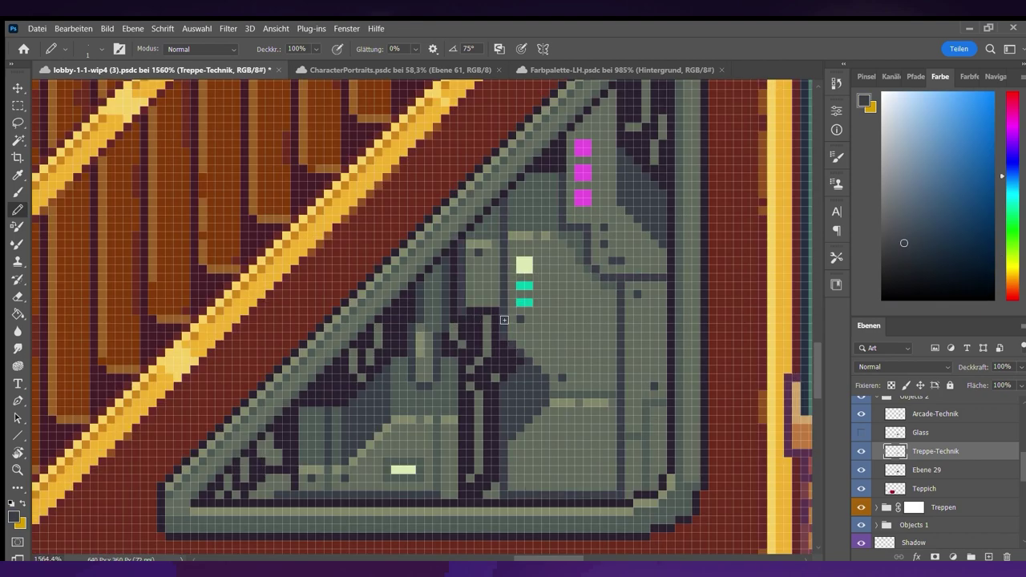
{"action": "scroll", "coordinate": [544, 438], "scroll_direction": "down", "scroll_amount": 1}
{"action": "left_click", "coordinate": [589, 316], "text": "alt"}
{"action": "scroll", "coordinate": [588, 315], "scroll_direction": "up", "scroll_amount": 1}
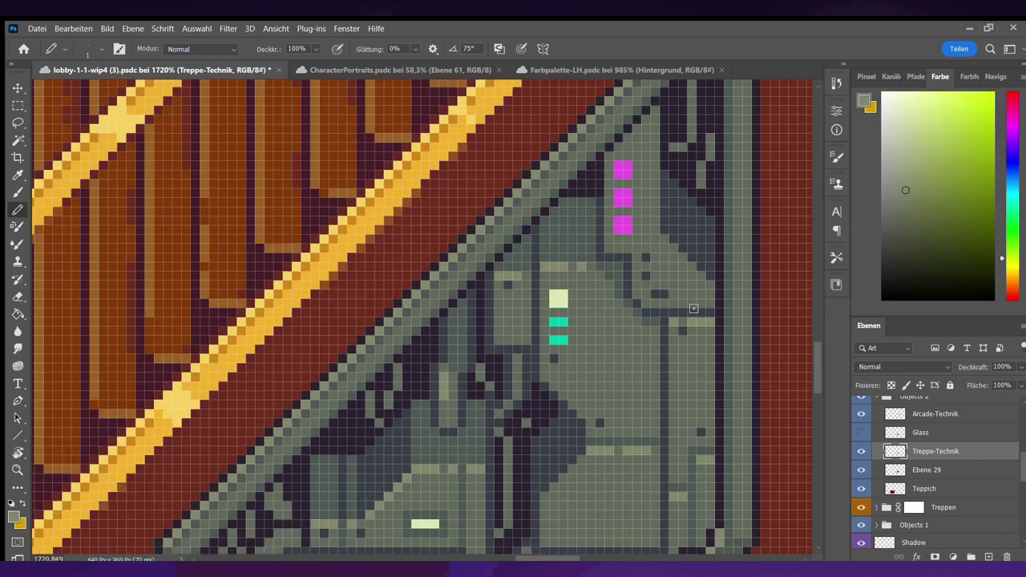
{"action": "scroll", "coordinate": [588, 316], "scroll_direction": "up", "scroll_amount": 1}
{"action": "left_click", "coordinate": [572, 340], "text": "alt"}
{"action": "scroll", "coordinate": [572, 340], "scroll_direction": "down", "scroll_amount": 3}
{"action": "scroll", "coordinate": [572, 340], "scroll_direction": "up", "scroll_amount": 4}
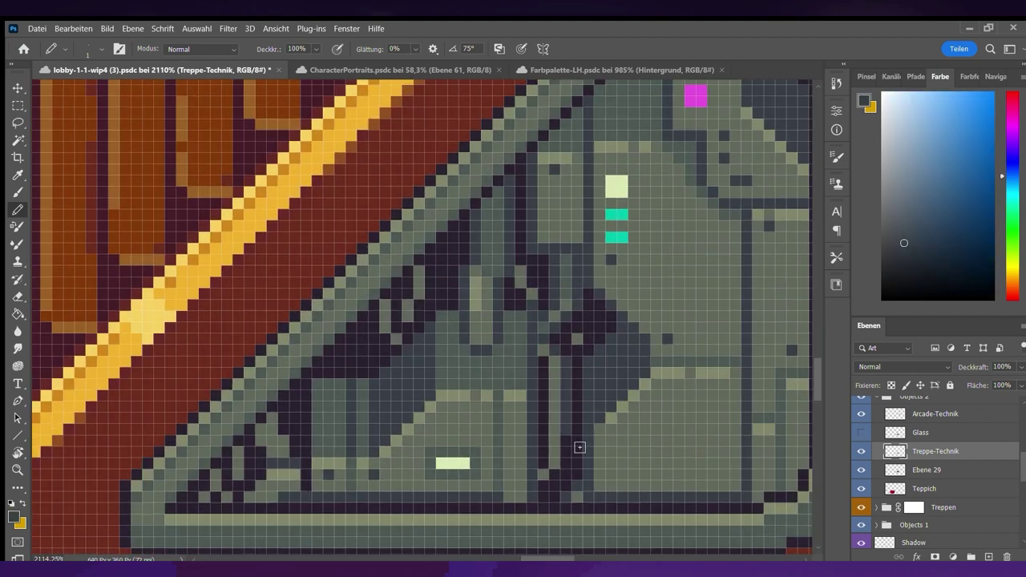
{"action": "scroll", "coordinate": [572, 340], "scroll_direction": "down", "scroll_amount": 3}
{"action": "scroll", "coordinate": [360, 444], "scroll_direction": "up", "scroll_amount": 3}
Eyedrop the panel's dark blue-grey, light grey-green and purple-black outline colours
{"action": "left_click", "coordinate": [360, 444], "text": "alt"}
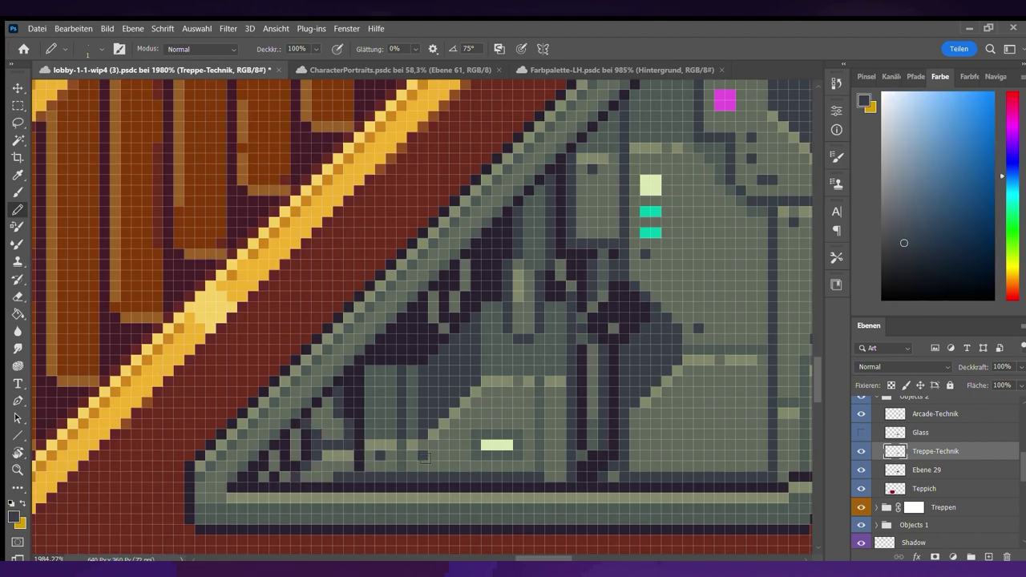
{"action": "left_click", "coordinate": [391, 475], "text": "alt"}
{"action": "scroll", "coordinate": [390, 476], "scroll_direction": "down", "scroll_amount": 2}
{"action": "scroll", "coordinate": [594, 321], "scroll_direction": "up", "scroll_amount": 2}
{"action": "scroll", "coordinate": [594, 321], "scroll_direction": "down", "scroll_amount": 3}
{"action": "scroll", "coordinate": [609, 357], "scroll_direction": "up", "scroll_amount": 3}
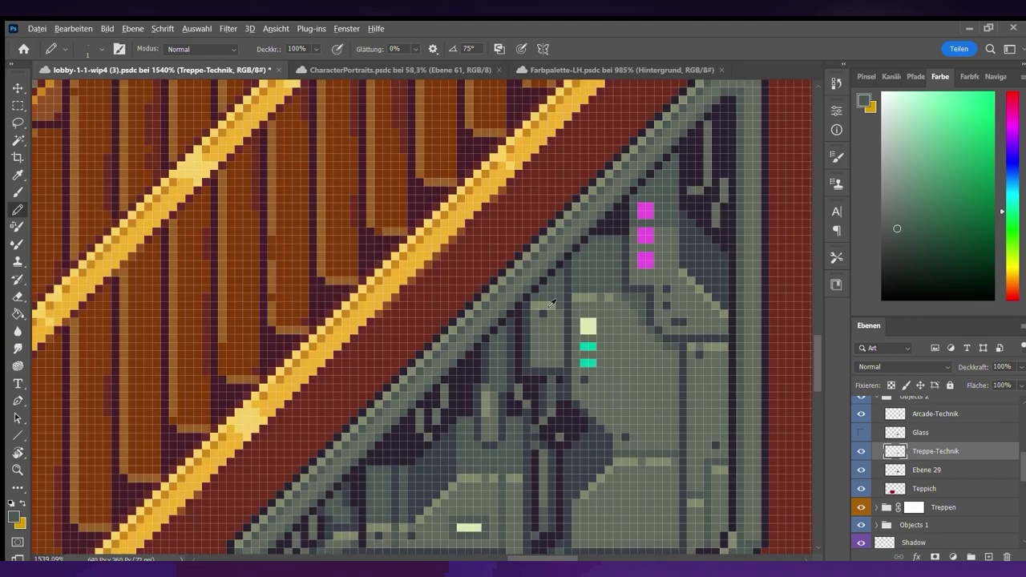
{"action": "scroll", "coordinate": [609, 358], "scroll_direction": "down", "scroll_amount": 3}
{"action": "left_click", "coordinate": [714, 311], "text": "alt"}
{"action": "scroll", "coordinate": [715, 311], "scroll_direction": "up", "scroll_amount": 3}
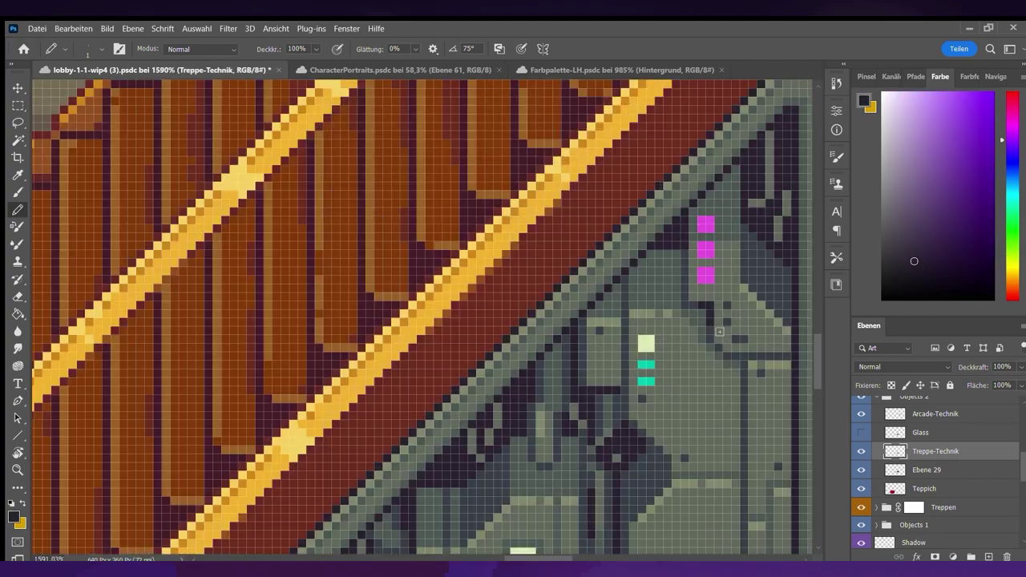
{"action": "scroll", "coordinate": [714, 312], "scroll_direction": "down", "scroll_amount": 1}
{"action": "scroll", "coordinate": [714, 311], "scroll_direction": "down", "scroll_amount": 1}
{"action": "scroll", "coordinate": [714, 311], "scroll_direction": "down", "scroll_amount": 3}
{"action": "scroll", "coordinate": [714, 311], "scroll_direction": "up", "scroll_amount": 3}
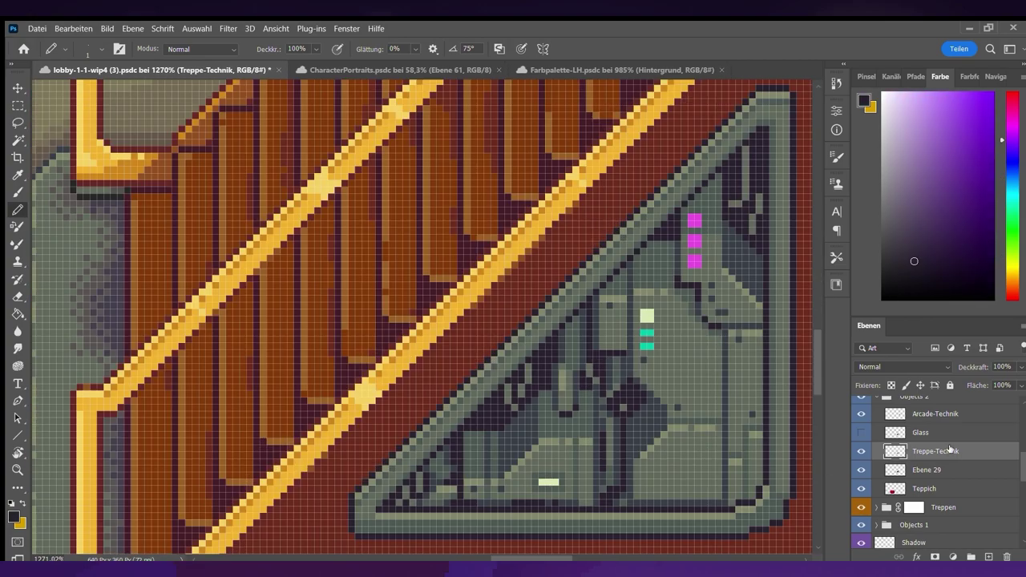
Add green, yellow and blue accent pixels across the tech panel
{"action": "left_click_drag", "start_coordinate": [589, 368], "coordinate": [595, 378]}
{"action": "left_click", "coordinate": [413, 503], "text": "alt"}
{"action": "left_click_drag", "start_coordinate": [759, 194], "coordinate": [752, 234]}
{"action": "left_click_drag", "start_coordinate": [527, 365], "coordinate": [521, 397]}
{"action": "left_click_drag", "start_coordinate": [407, 487], "coordinate": [401, 505]}
{"action": "left_click_drag", "start_coordinate": [627, 407], "coordinate": [630, 390]}
Sample dark red-brown and olive yellow colours for further panel accents
{"action": "scroll", "coordinate": [481, 321], "scroll_direction": "right", "scroll_amount": 4}
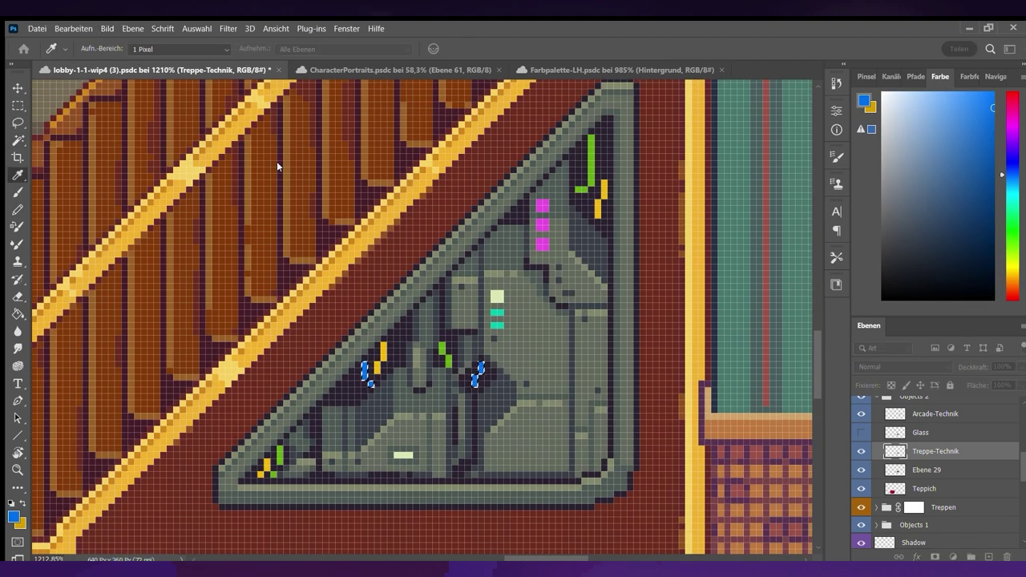
{"action": "key", "text": "m"}
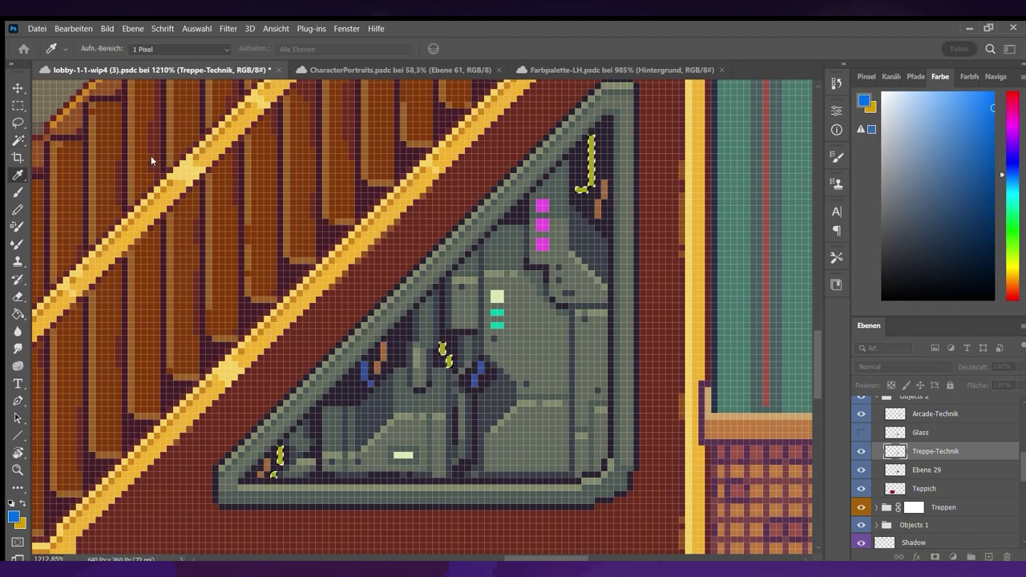
{"action": "scroll", "coordinate": [661, 306], "scroll_direction": "down", "scroll_amount": 3}
{"action": "key", "text": "b"}
{"action": "scroll", "coordinate": [594, 330], "scroll_direction": "up", "scroll_amount": 3}
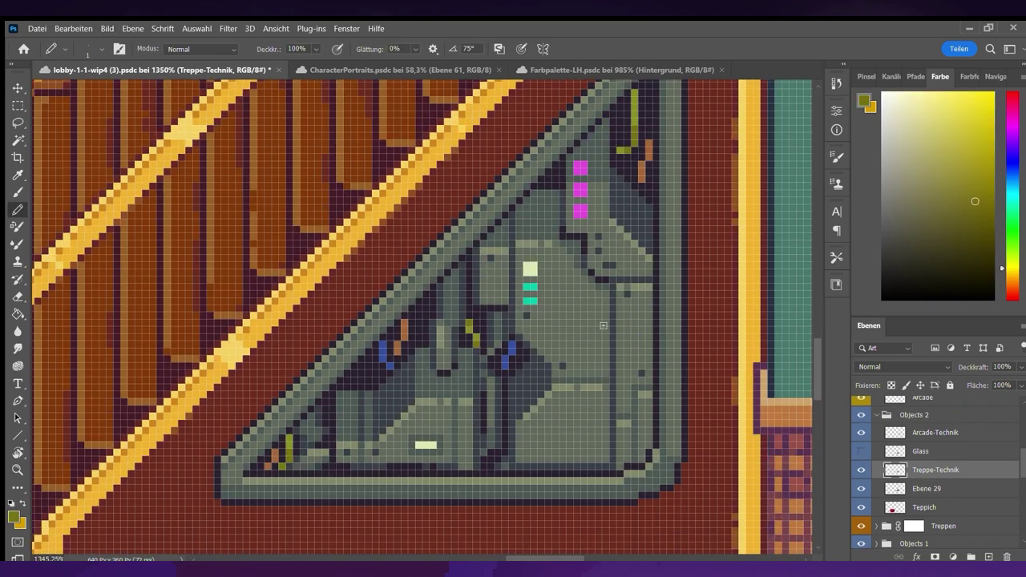
{"action": "left_click", "coordinate": [650, 189], "text": "alt"}
{"action": "left_click", "coordinate": [476, 339], "text": "alt"}
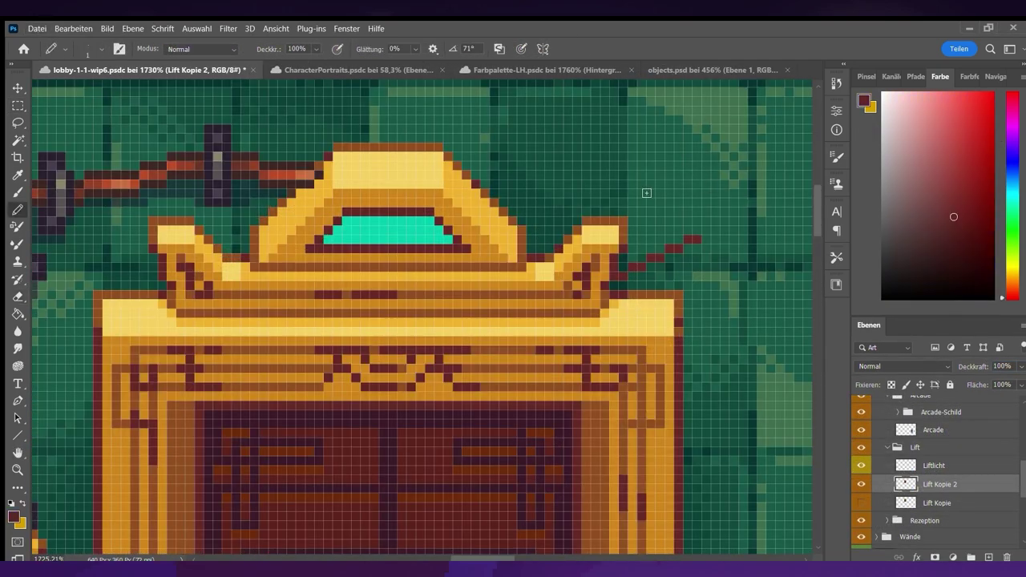
Sample the crown's orange-gold, brown, dark red and teal gem colours
{"action": "scroll", "coordinate": [565, 311], "scroll_direction": "down", "scroll_amount": 5}
{"action": "scroll", "coordinate": [578, 302], "scroll_direction": "up", "scroll_amount": 5}
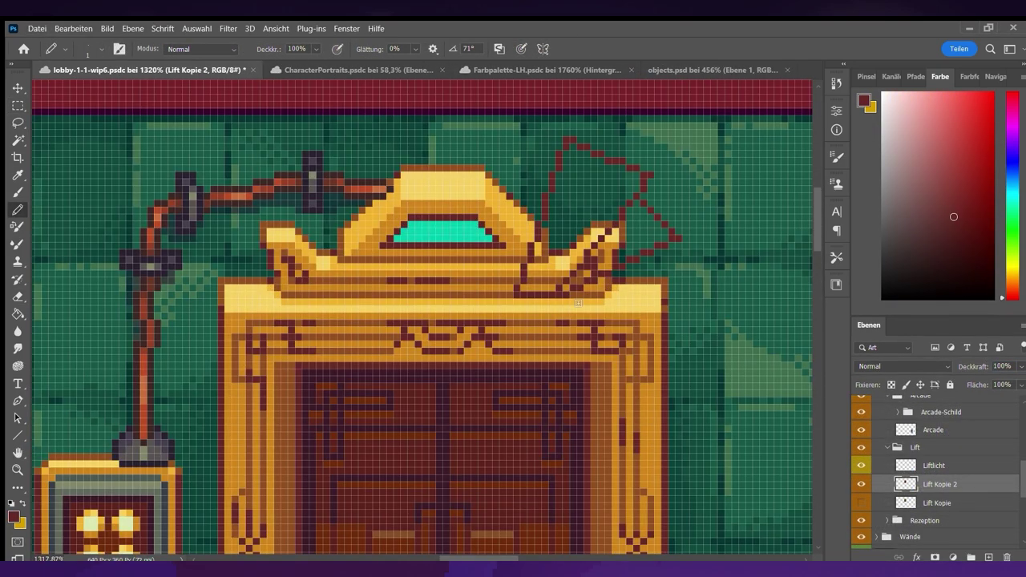
{"action": "left_click", "coordinate": [584, 303], "text": "alt"}
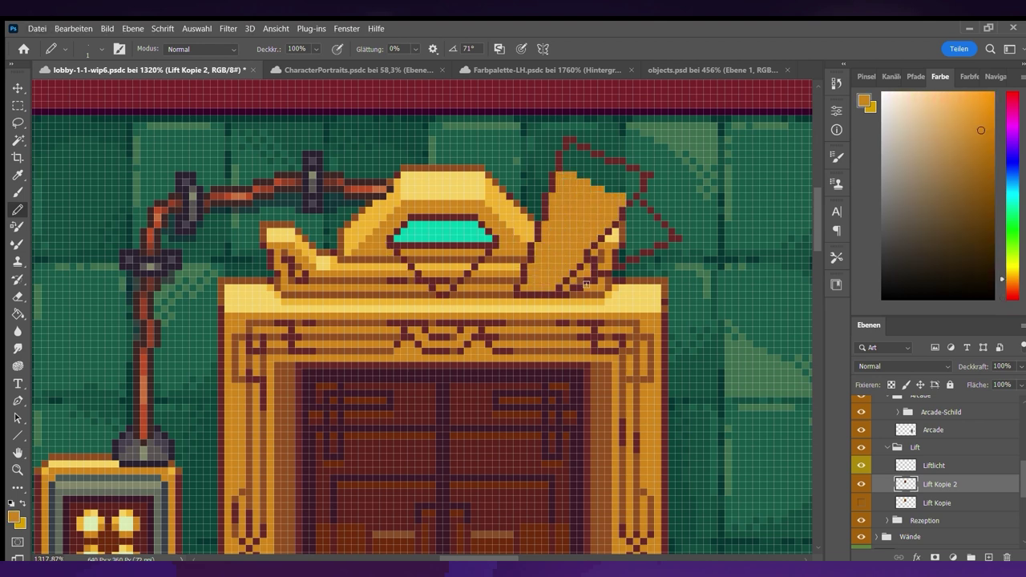
{"action": "left_click", "coordinate": [589, 172], "text": "alt"}
{"action": "left_click", "coordinate": [577, 277], "text": "alt"}
{"action": "scroll", "coordinate": [609, 216], "scroll_direction": "up", "scroll_amount": 3}
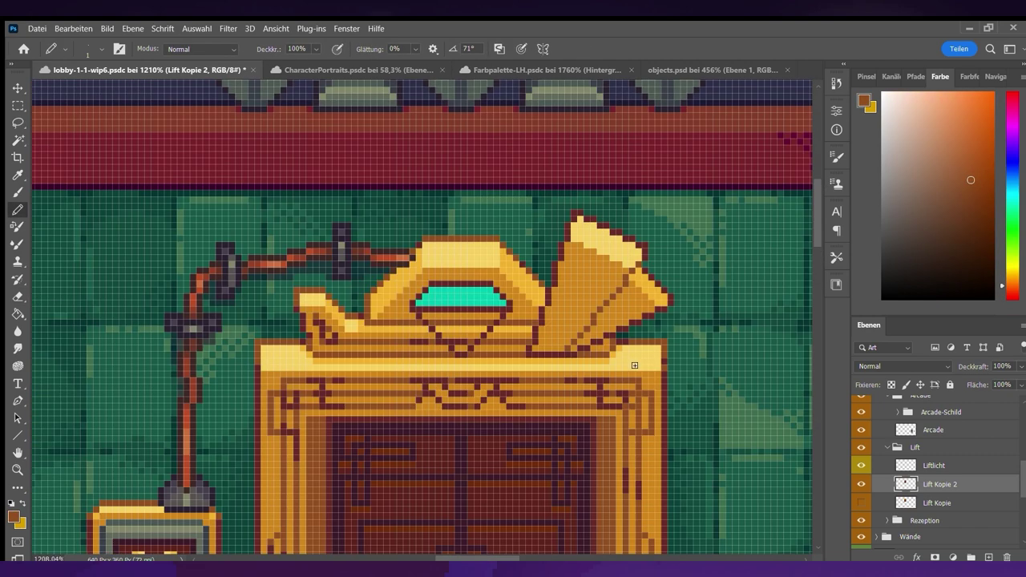
{"action": "scroll", "coordinate": [538, 141], "scroll_direction": "down", "scroll_amount": 3}
{"action": "scroll", "coordinate": [538, 142], "scroll_direction": "up", "scroll_amount": 3}
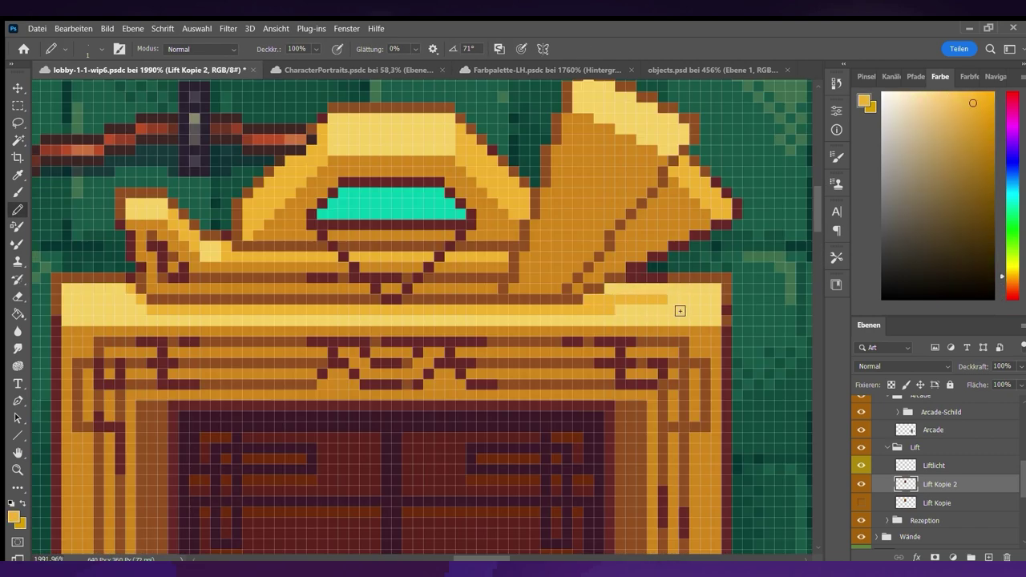
{"action": "left_click", "coordinate": [640, 238], "text": "alt"}
{"action": "left_click", "coordinate": [481, 232], "text": "alt"}
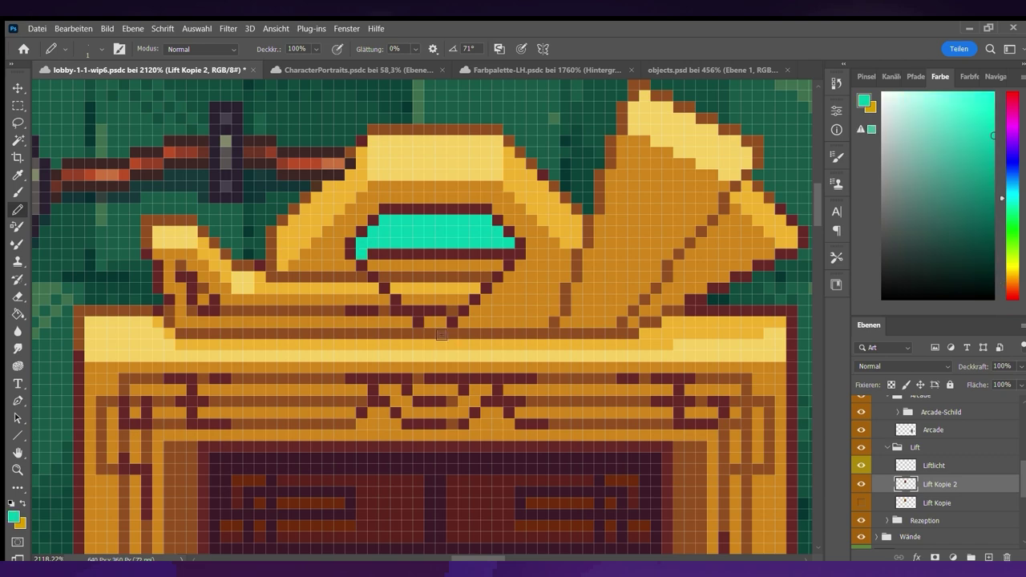
Select the crown-piece layer and lasso the crown's right wing
{"action": "scroll", "coordinate": [413, 281], "scroll_direction": "down", "scroll_amount": 4}
{"action": "scroll", "coordinate": [121, 213], "scroll_direction": "up", "scroll_amount": 2}
{"action": "key", "text": "v"}
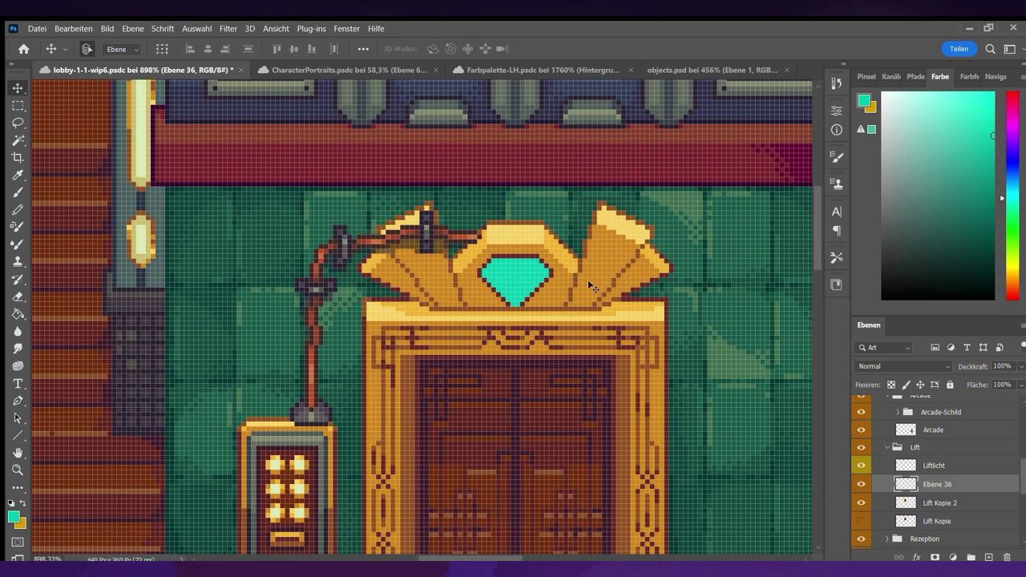
{"action": "left_click", "coordinate": [588, 280]}
{"action": "scroll", "coordinate": [679, 282], "scroll_direction": "down", "scroll_amount": 5}
{"action": "scroll", "coordinate": [679, 282], "scroll_direction": "up", "scroll_amount": 5}
{"action": "left_click", "coordinate": [687, 225], "text": "ctrl"}
{"action": "scroll", "coordinate": [641, 305], "scroll_direction": "up", "scroll_amount": 1}
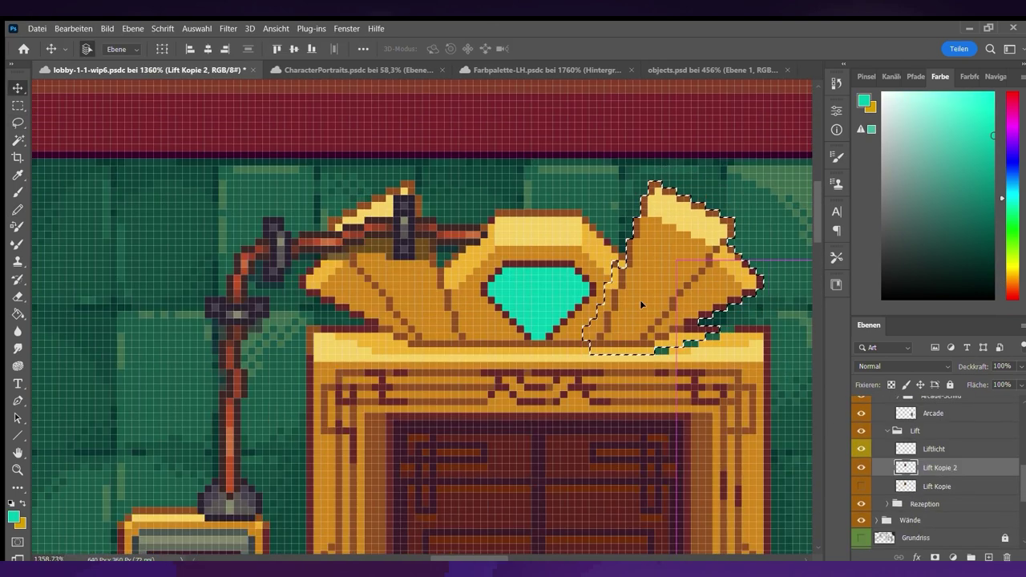
{"action": "left_click_drag", "start_coordinate": [629, 200], "coordinate": [677, 301]}
Shorten the teal gem with a new brown outline and gold fill beneath it
{"action": "key", "text": "b"}
{"action": "left_click", "coordinate": [620, 328], "text": "alt"}
{"action": "scroll", "coordinate": [713, 277], "scroll_direction": "up", "scroll_amount": 3}
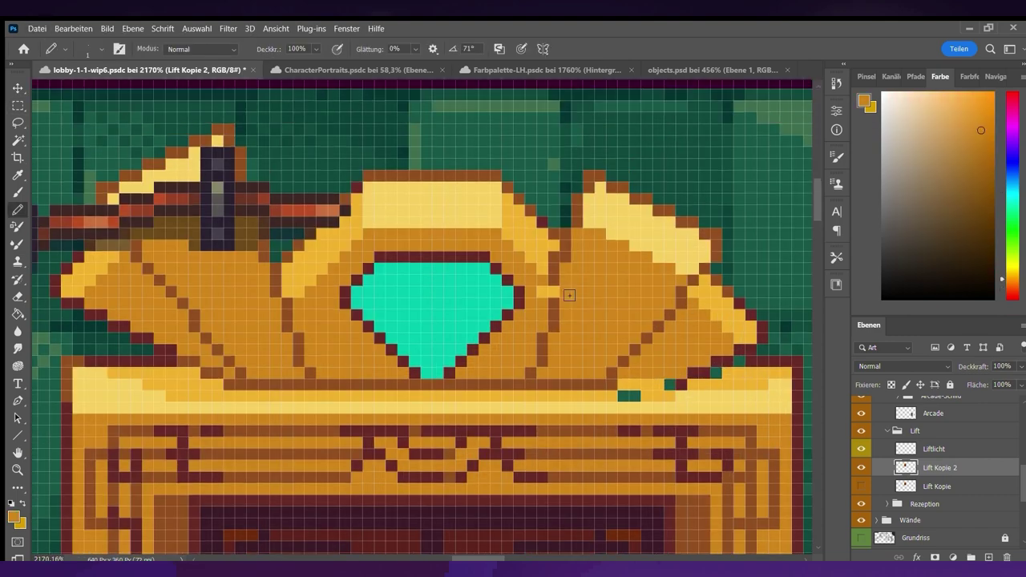
{"action": "left_click", "coordinate": [547, 327], "text": "alt"}
{"action": "scroll", "coordinate": [562, 336], "scroll_direction": "up", "scroll_amount": 1}
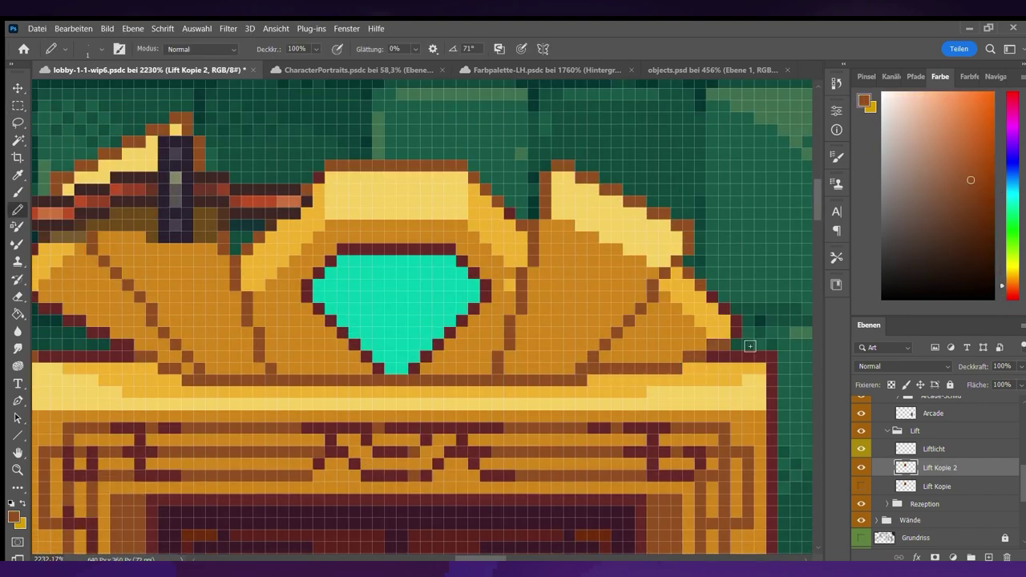
{"action": "scroll", "coordinate": [590, 363], "scroll_direction": "left", "scroll_amount": 3}
{"action": "left_click", "coordinate": [584, 353], "text": "alt"}
{"action": "left_click_drag", "start_coordinate": [482, 355], "coordinate": [580, 367]}
{"action": "left_click", "coordinate": [609, 377], "text": "alt"}
{"action": "left_click_drag", "start_coordinate": [506, 381], "coordinate": [553, 389]}
Add the empty Ebene 36 layer, reselect Lift Kopie 2 and fit the scene in view
{"action": "scroll", "coordinate": [671, 286], "scroll_direction": "down", "scroll_amount": 5}
{"action": "scroll", "coordinate": [671, 286], "scroll_direction": "up", "scroll_amount": 6}
{"action": "scroll", "coordinate": [750, 358], "scroll_direction": "down", "scroll_amount": 5}
{"action": "scroll", "coordinate": [614, 384], "scroll_direction": "up", "scroll_amount": 5}
{"action": "left_click", "coordinate": [614, 385], "text": "alt"}
{"action": "scroll", "coordinate": [614, 385], "scroll_direction": "down", "scroll_amount": 5}
{"action": "key", "text": "ctrl+j"}
{"action": "key", "text": "m"}
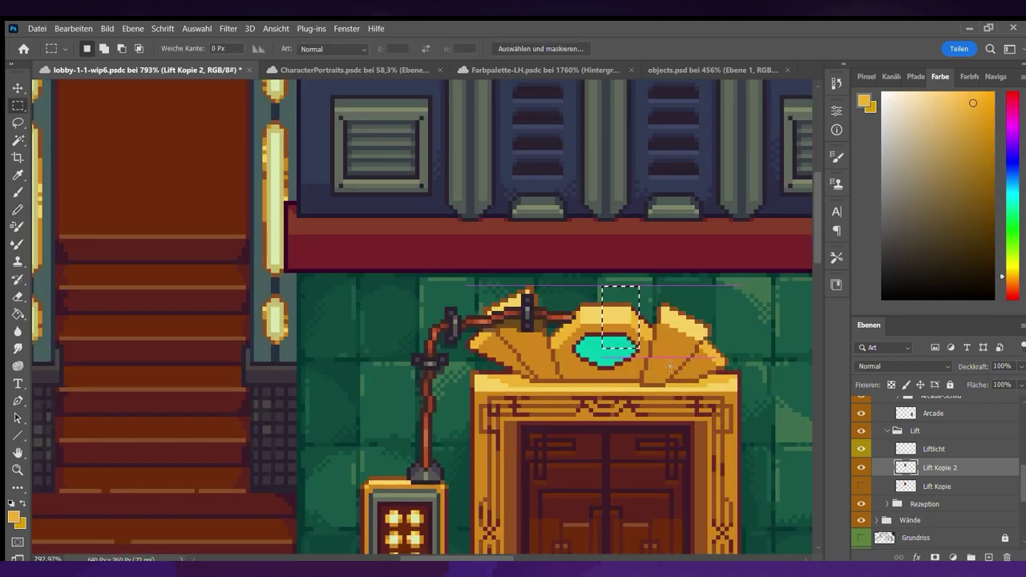
{"action": "key", "text": "e"}
{"action": "scroll", "coordinate": [934, 473], "scroll_direction": "up", "scroll_amount": 1}
{"action": "left_click", "coordinate": [940, 485]}
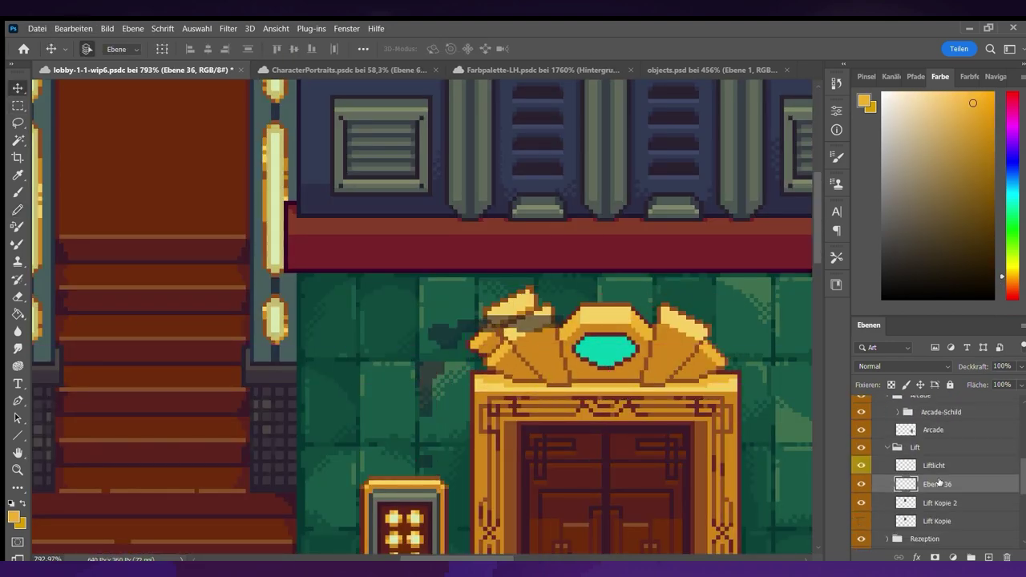
{"action": "scroll", "coordinate": [486, 368], "scroll_direction": "up", "scroll_amount": 3}
{"action": "key", "text": "ctrl+0"}
{"action": "key", "text": "m"}
{"action": "left_click", "coordinate": [935, 504]}
{"action": "scroll", "coordinate": [935, 501], "scroll_direction": "up", "scroll_amount": 2}
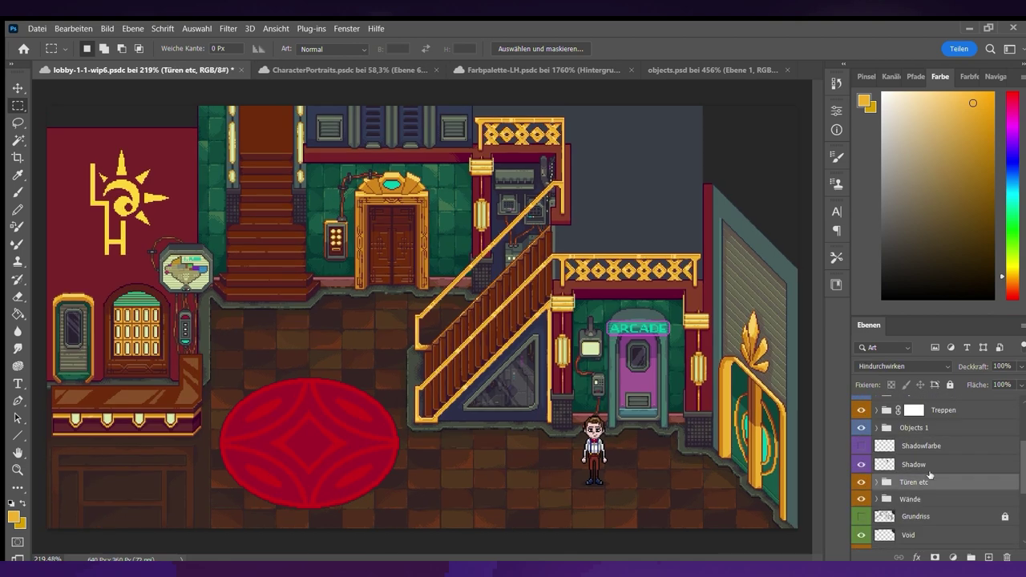
{"action": "left_click", "coordinate": [928, 476]}
{"action": "scroll", "coordinate": [928, 476], "scroll_direction": "down", "scroll_amount": 1}
{"action": "scroll", "coordinate": [909, 497], "scroll_direction": "up", "scroll_amount": 4}
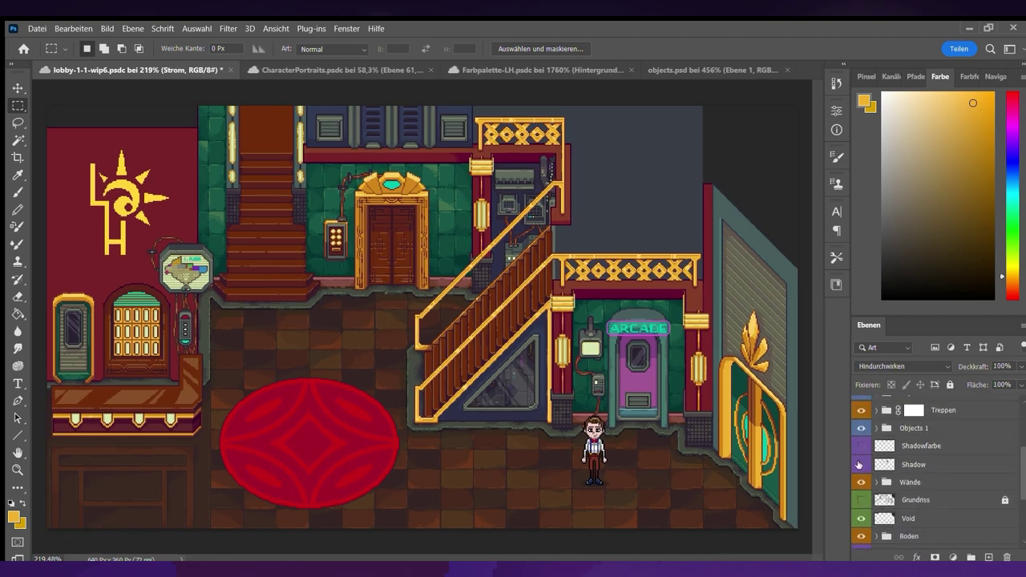
{"action": "key", "text": "ctrl+plus"}
{"action": "left_click", "coordinate": [877, 489]}
{"action": "left_click", "coordinate": [930, 474]}
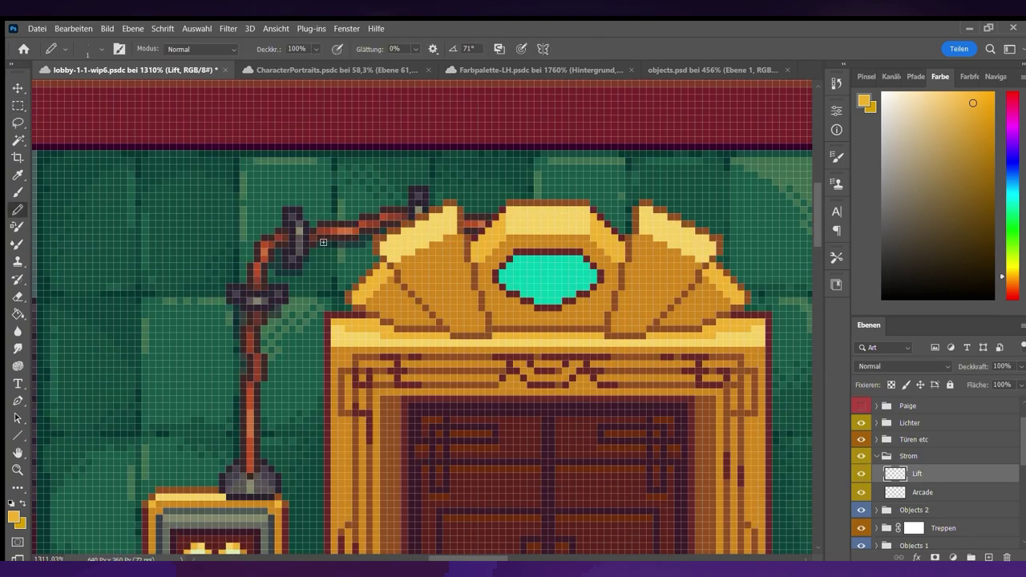
{"action": "left_click", "coordinate": [323, 239], "text": "alt"}
{"action": "scroll", "coordinate": [349, 361], "scroll_direction": "down", "scroll_amount": 6}
{"action": "key", "text": "alt+bracketleft"}
{"action": "key", "text": "alt+bracketleft"}
{"action": "key", "text": "alt+bracketleft"}
{"action": "key", "text": "alt+bracketleft"}
{"action": "key", "text": "alt+bracketleft"}
{"action": "key", "text": "alt+bracketleft"}
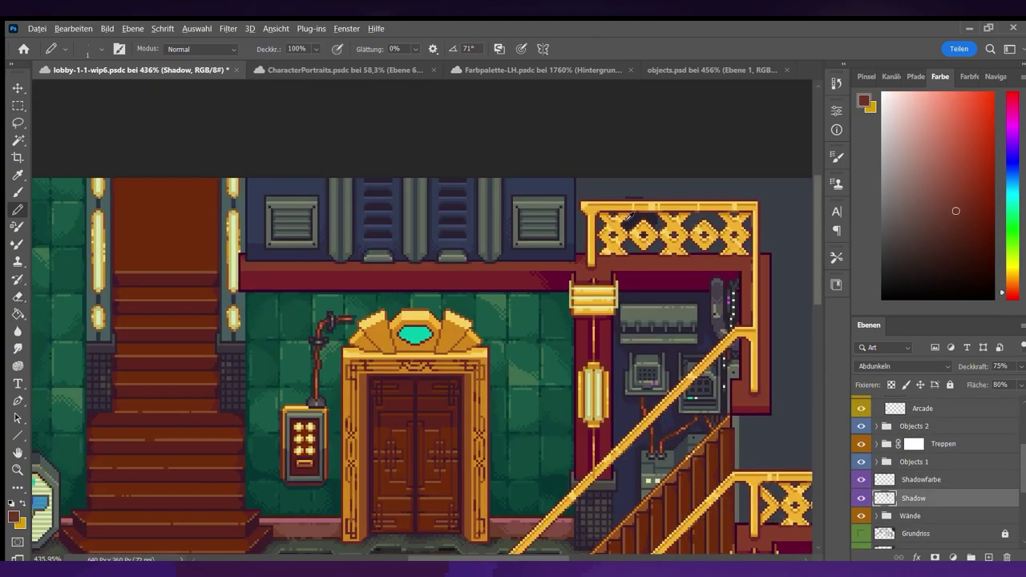
{"action": "scroll", "coordinate": [353, 325], "scroll_direction": "up", "scroll_amount": 5}
{"action": "left_click", "coordinate": [352, 326], "text": "alt"}
{"action": "scroll", "coordinate": [351, 326], "scroll_direction": "down", "scroll_amount": 4}
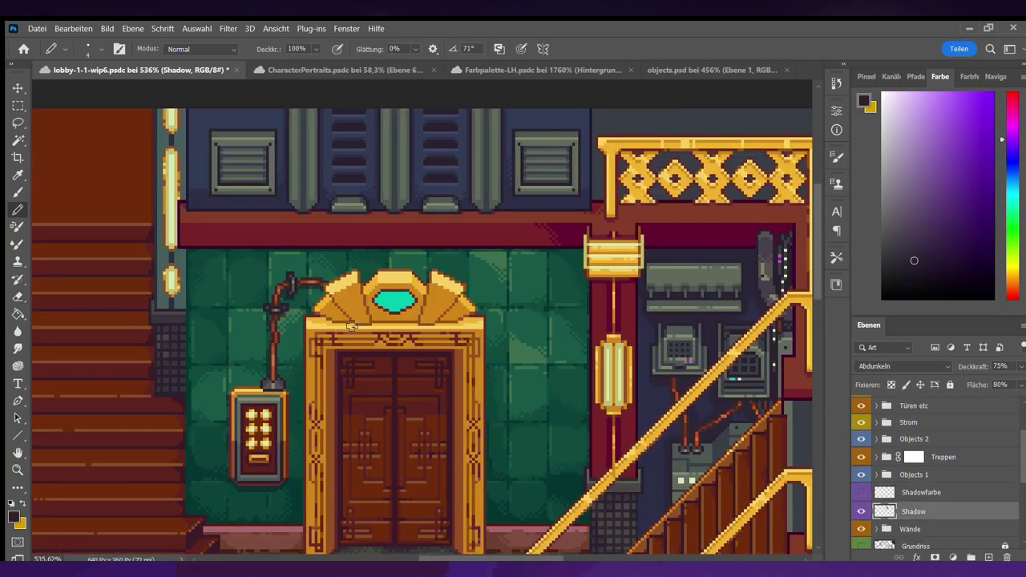
{"action": "scroll", "coordinate": [351, 327], "scroll_direction": "down", "scroll_amount": 5}
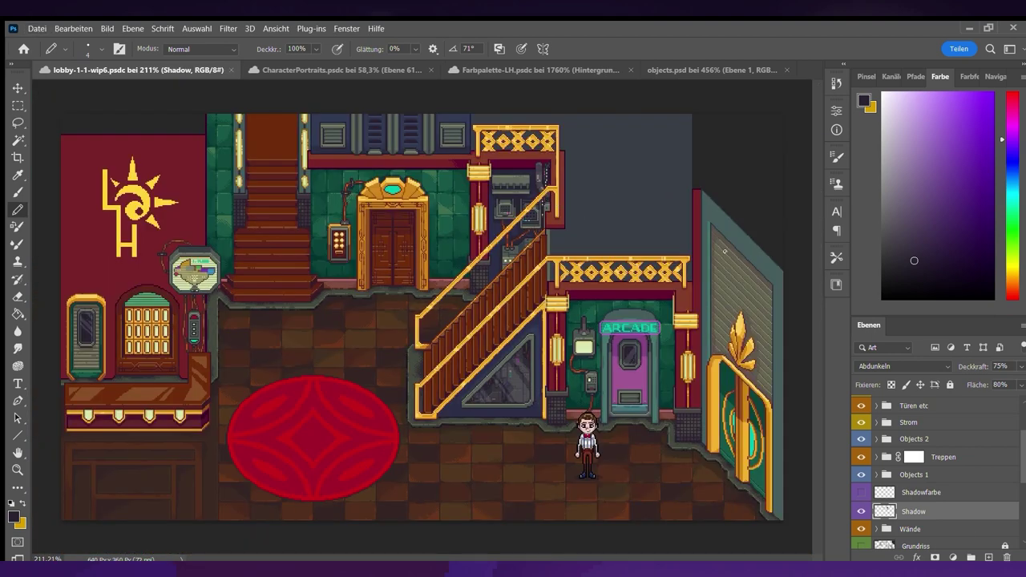
{"action": "scroll", "coordinate": [928, 511], "scroll_direction": "down", "scroll_amount": 2}
{"action": "key", "text": "m"}
{"action": "scroll", "coordinate": [231, 446], "scroll_direction": "up", "scroll_amount": 5}
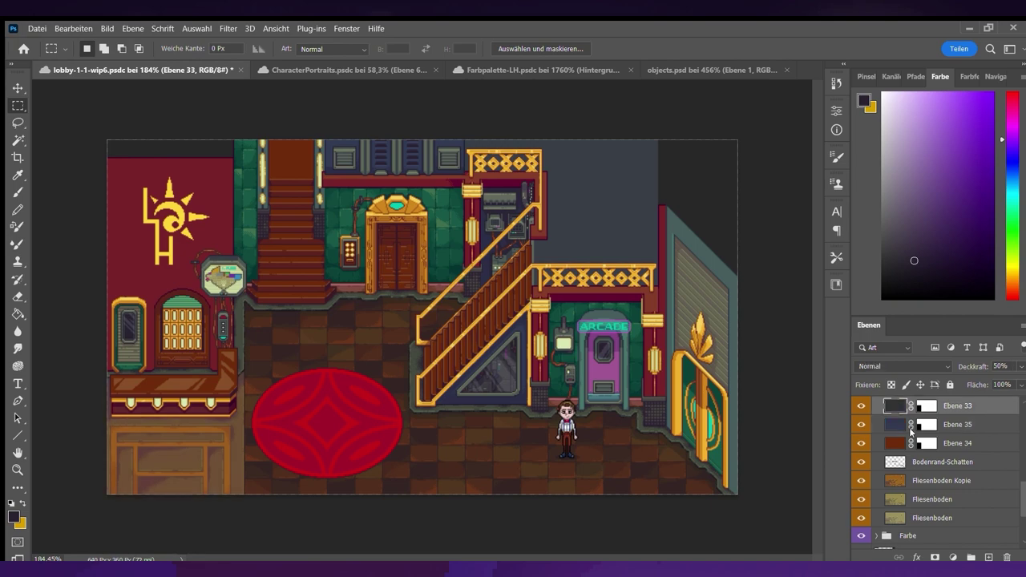
Drag the character copy up to the top of the stairs beside the lift doors
{"action": "left_click_drag", "start_coordinate": [566, 429], "coordinate": [295, 191]}
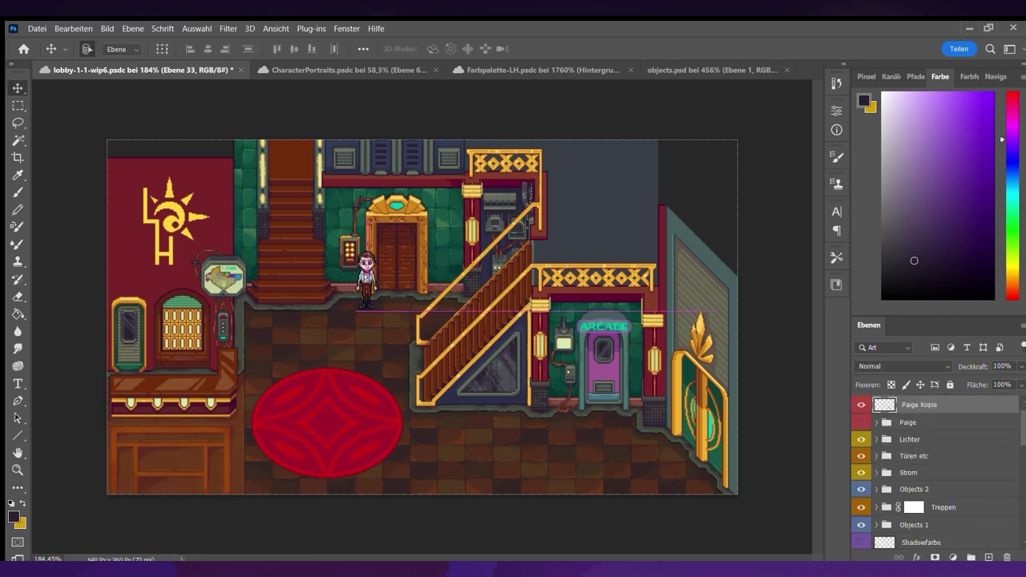